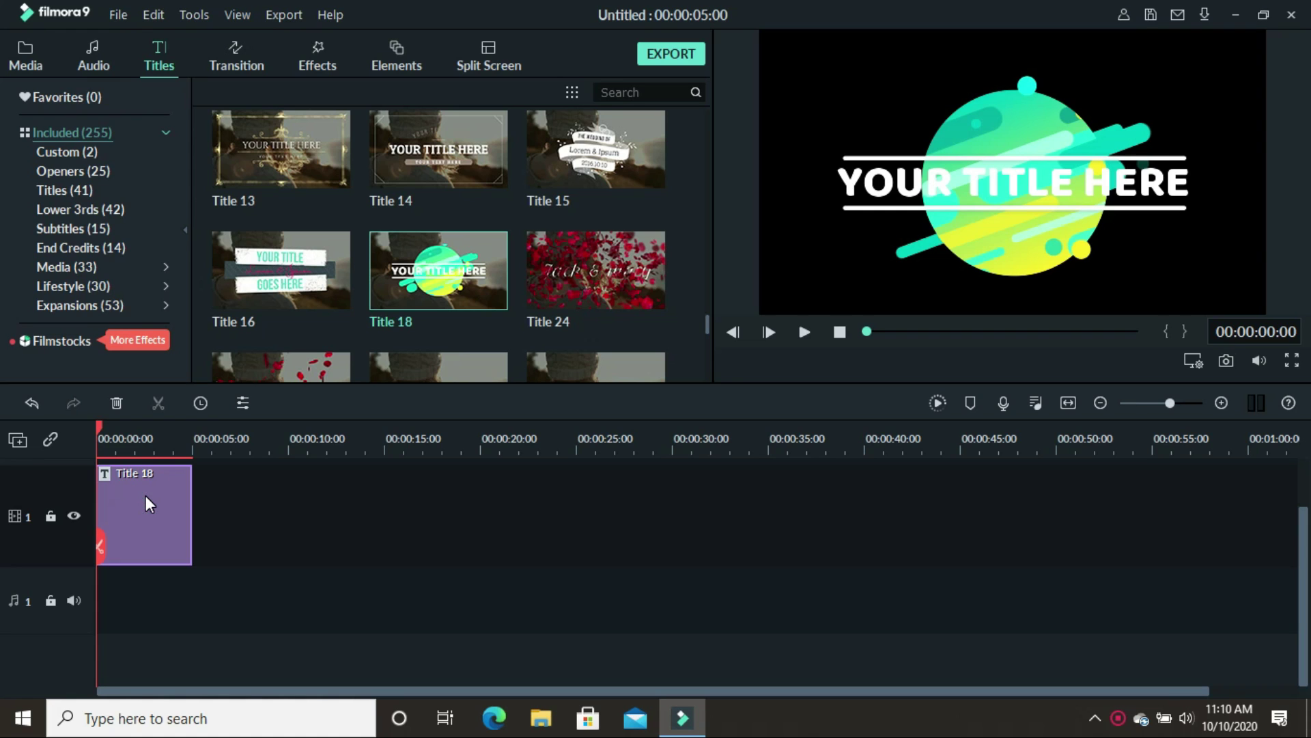
- Replace the placeholder text of the Title 18 clip with "WELCOME" and apply it
double_click(956, 189)
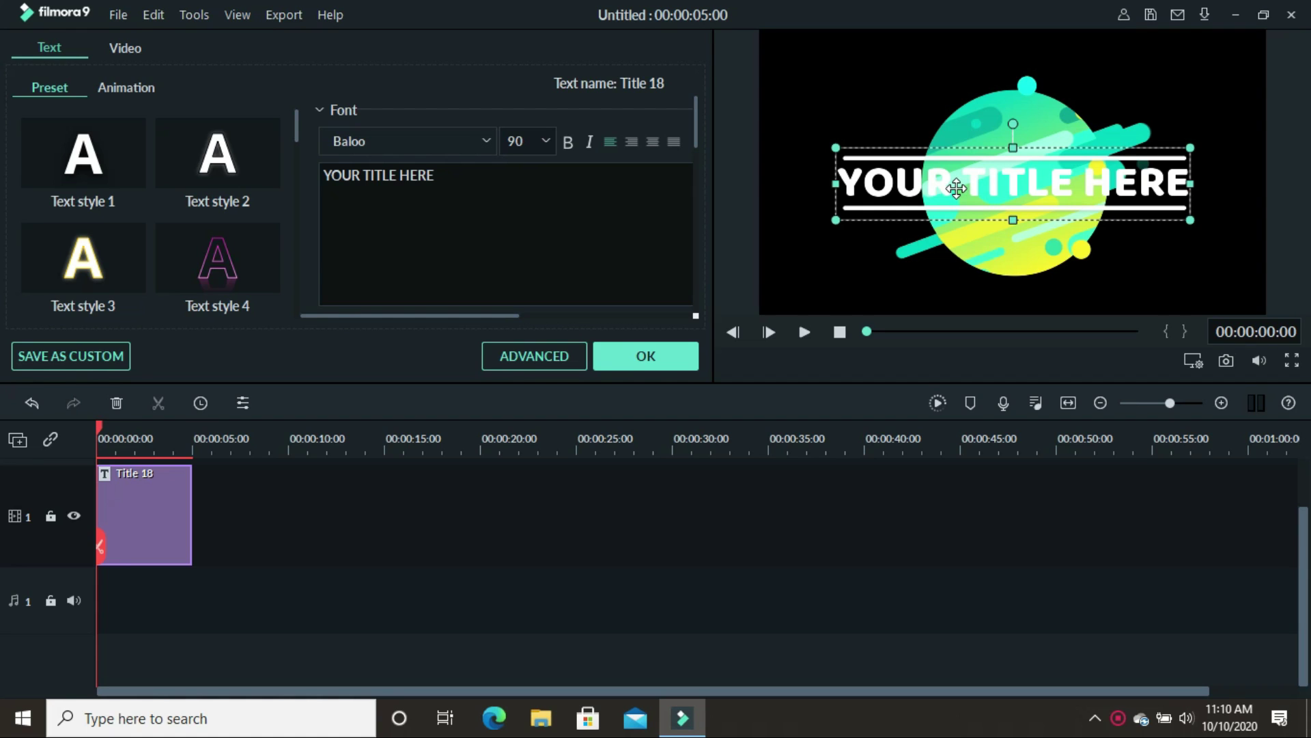
left_click(437, 176)
left_click_drag(437, 176, 295, 179)
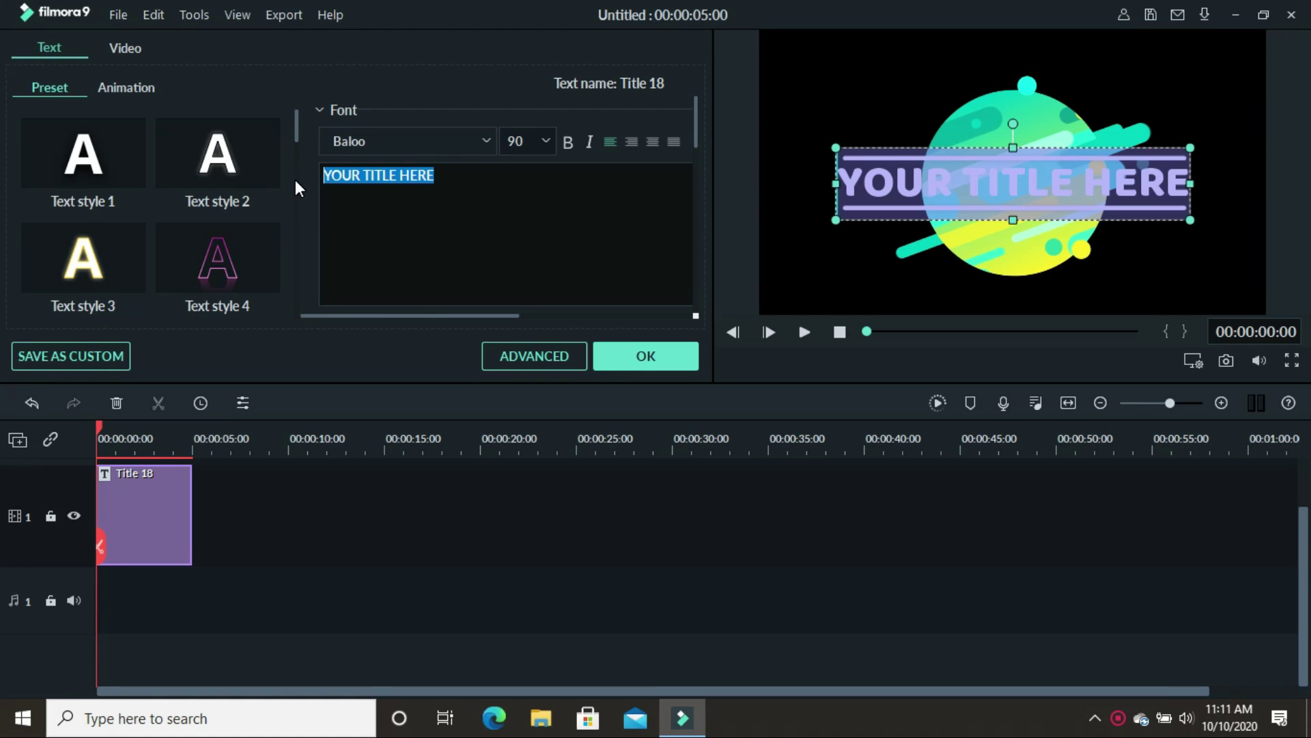
type("W")
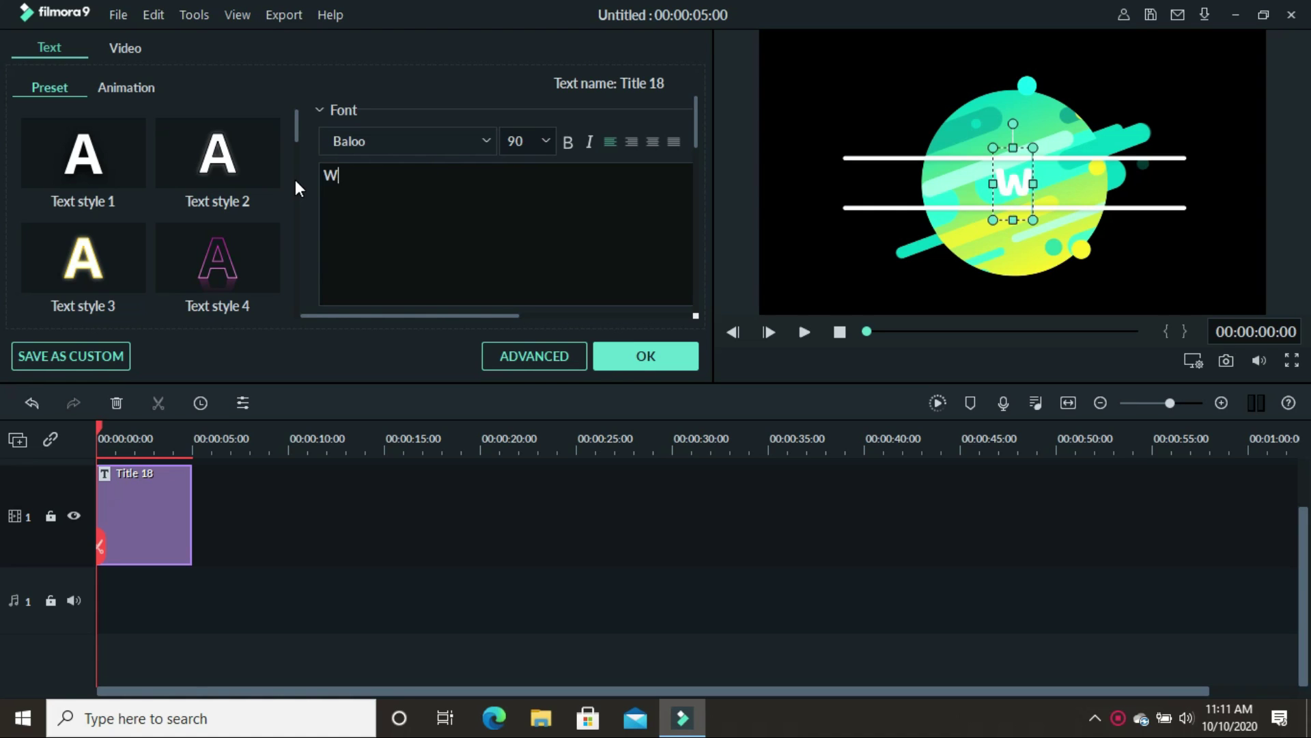
type("EL")
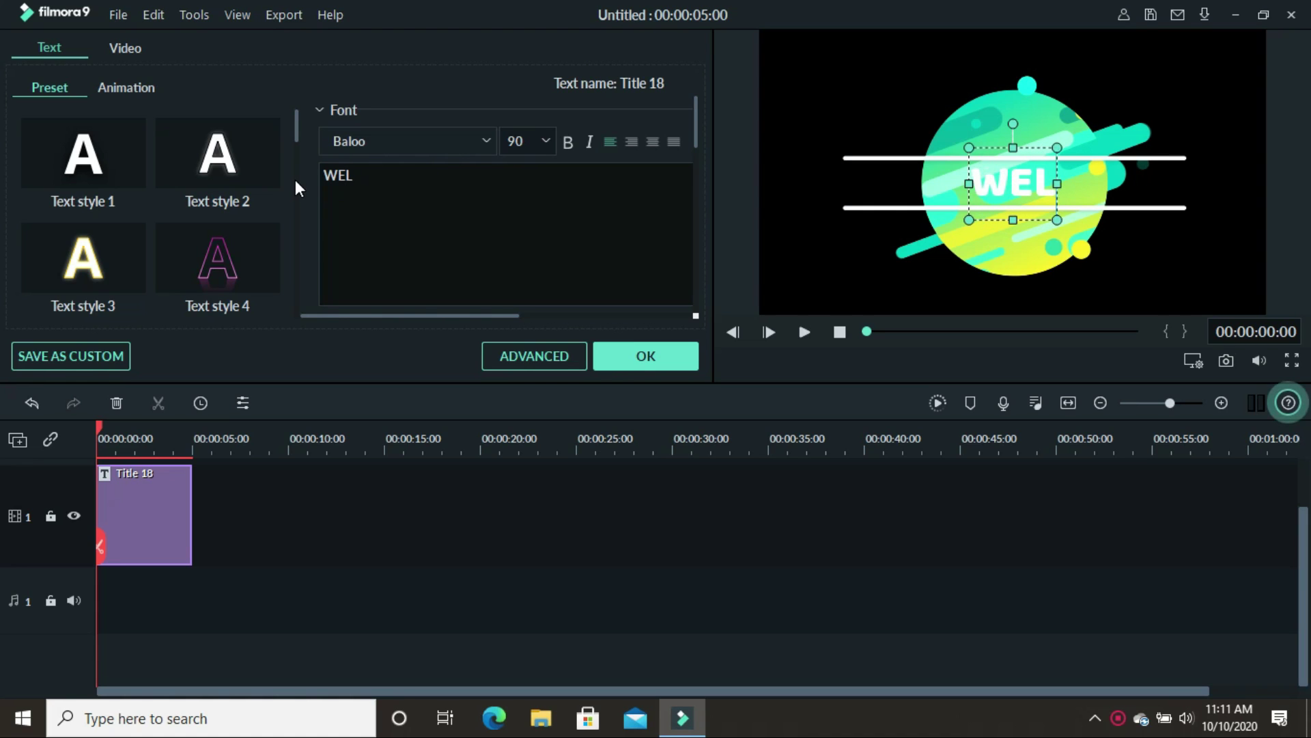
type("COME")
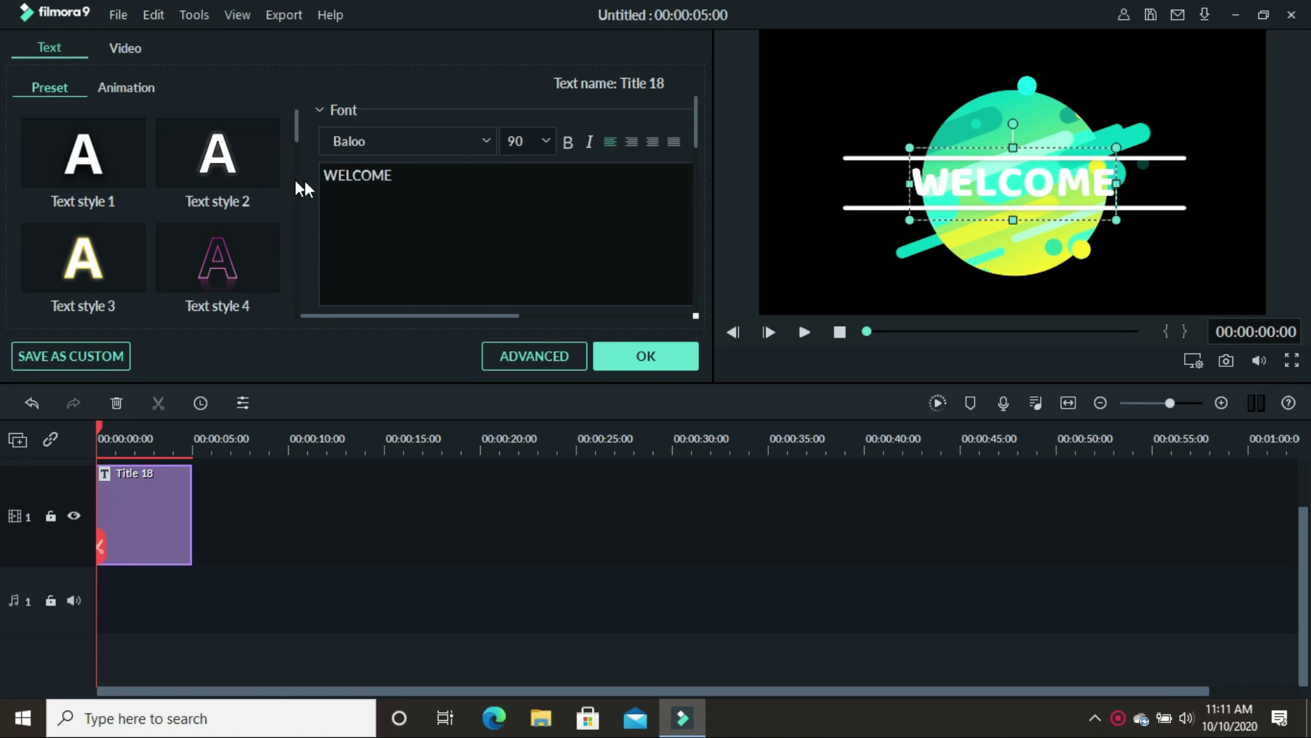
left_click(632, 355)
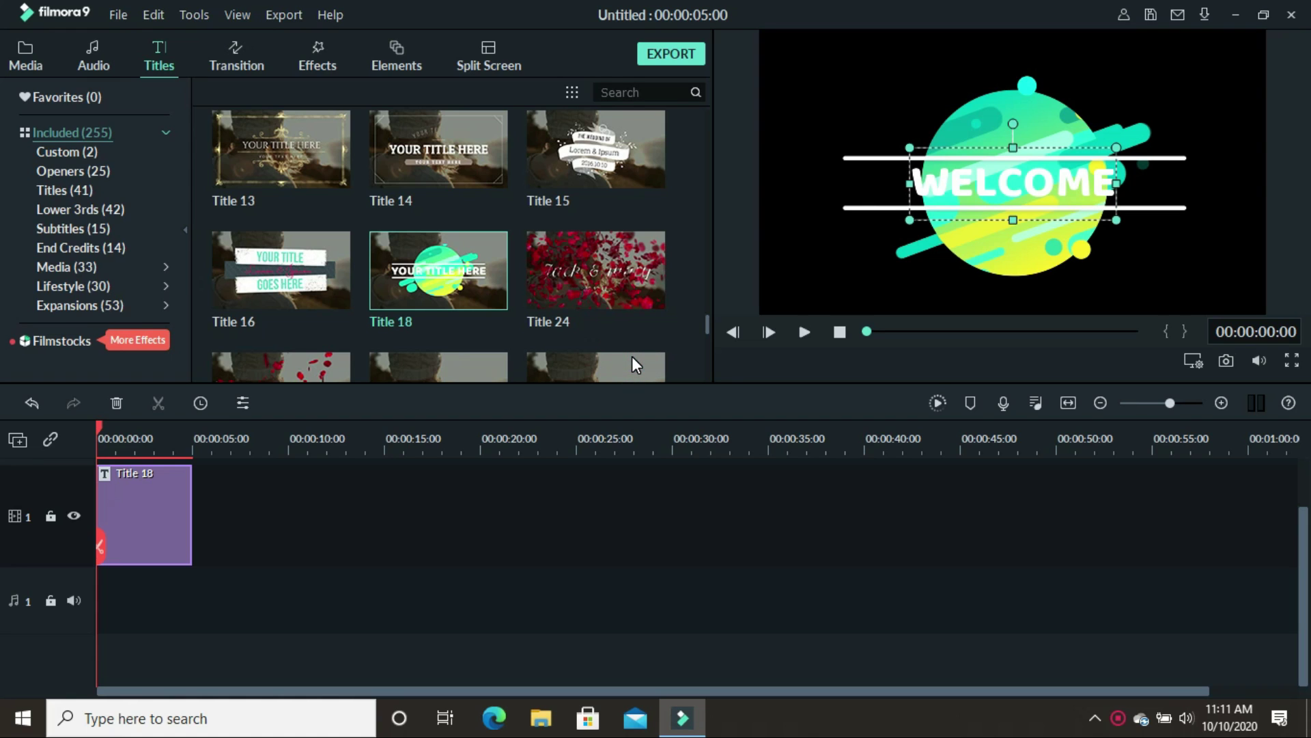
- Enlarge the title's circle-and-lines background graphic on all sides so it nearly fills the preview frame, with WELCOME between its two lines
left_click(1124, 109)
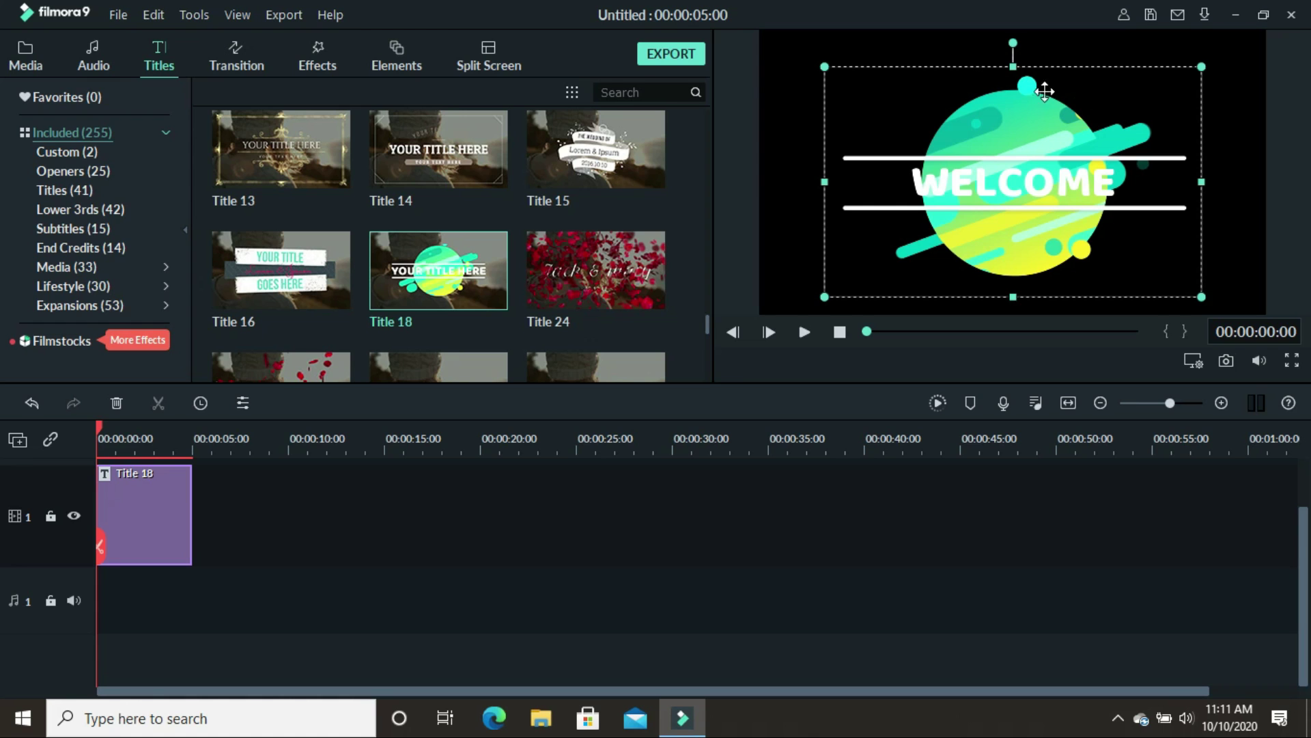
left_click_drag(822, 63, 762, 32)
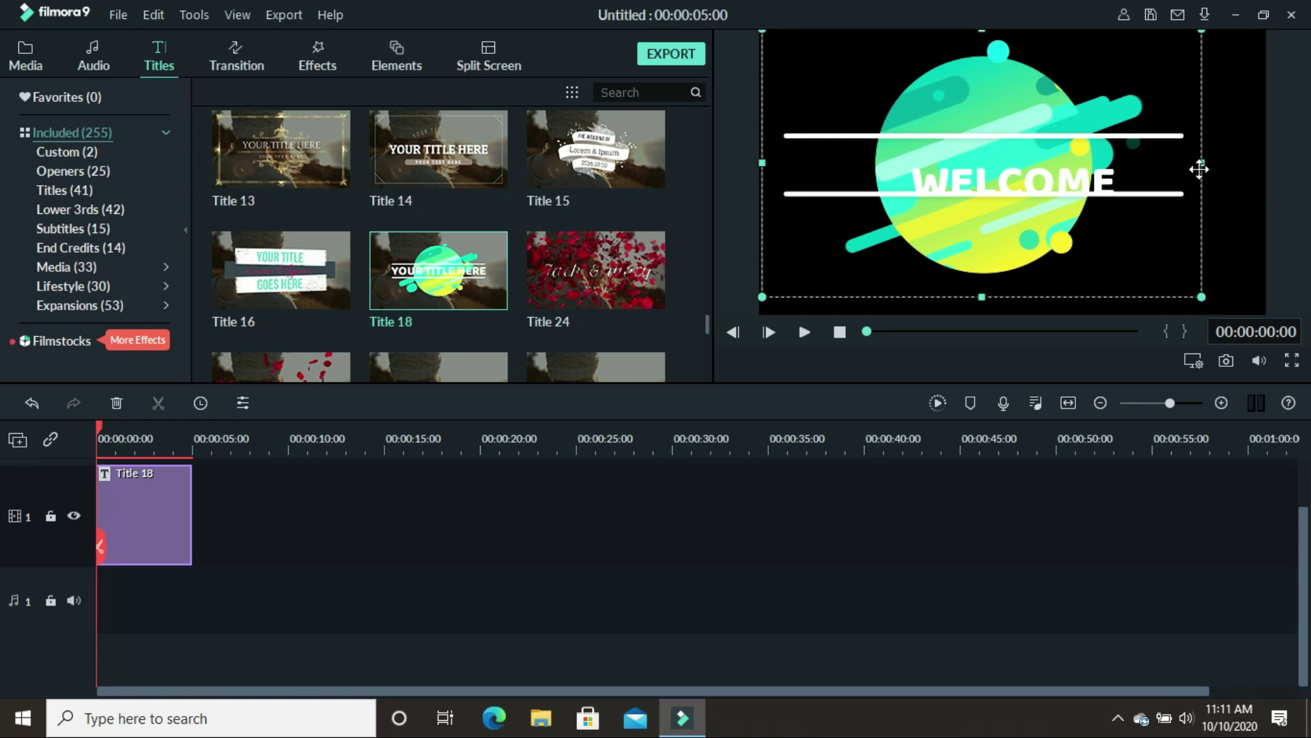
left_click_drag(1201, 162, 1250, 195)
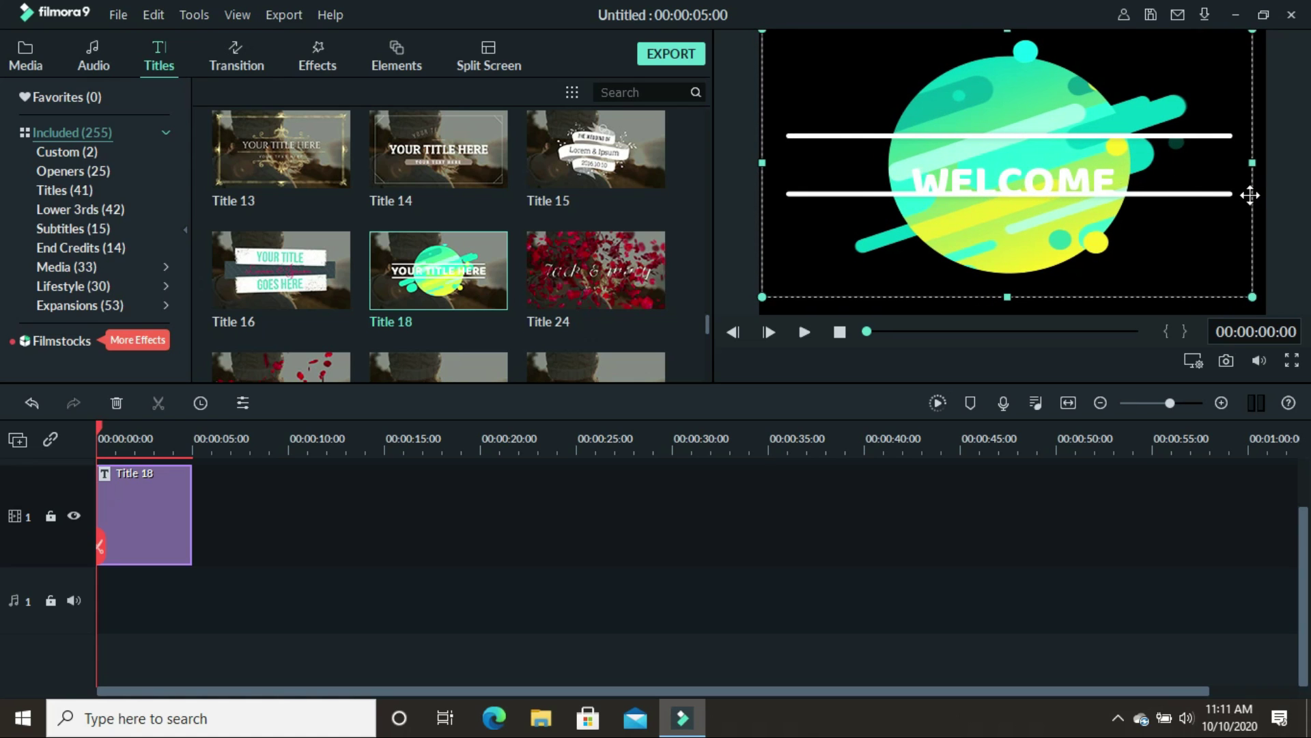
left_click_drag(1008, 295, 1011, 314)
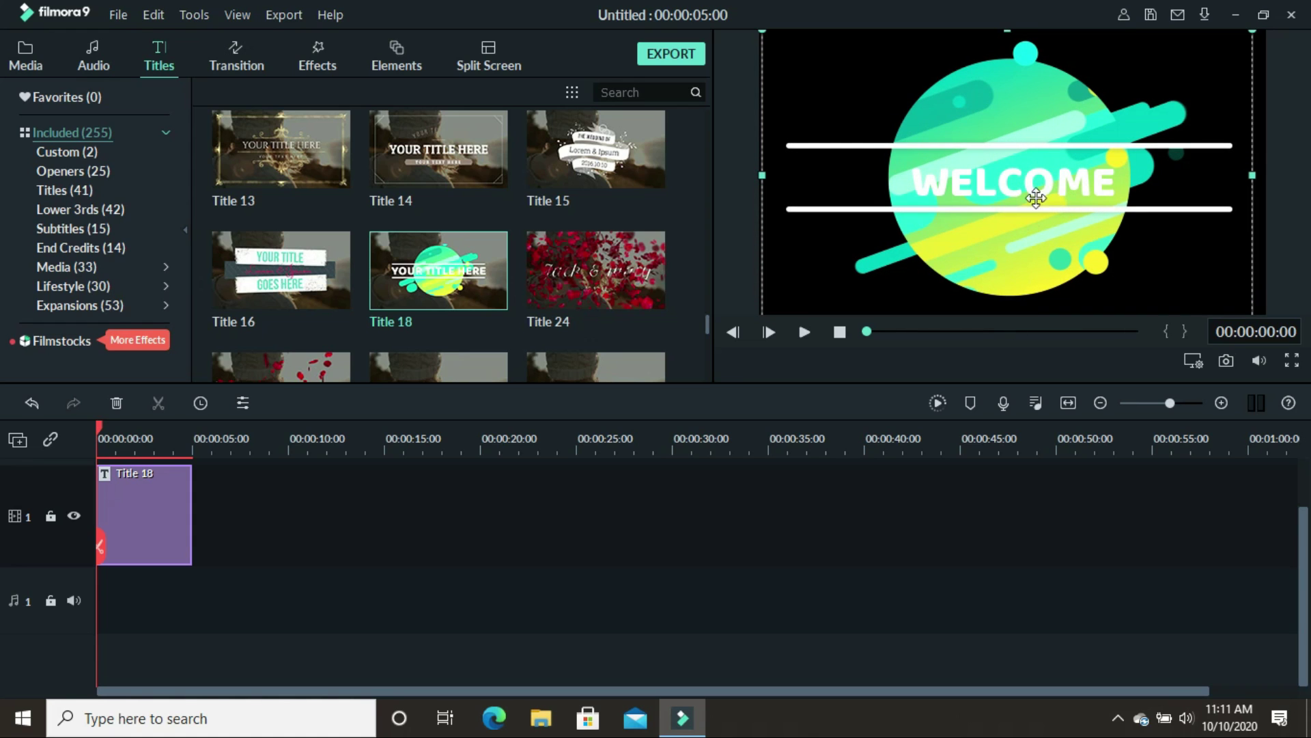
- Increase the WELCOME text's font size to 125 and close the text settings
left_click(1009, 187)
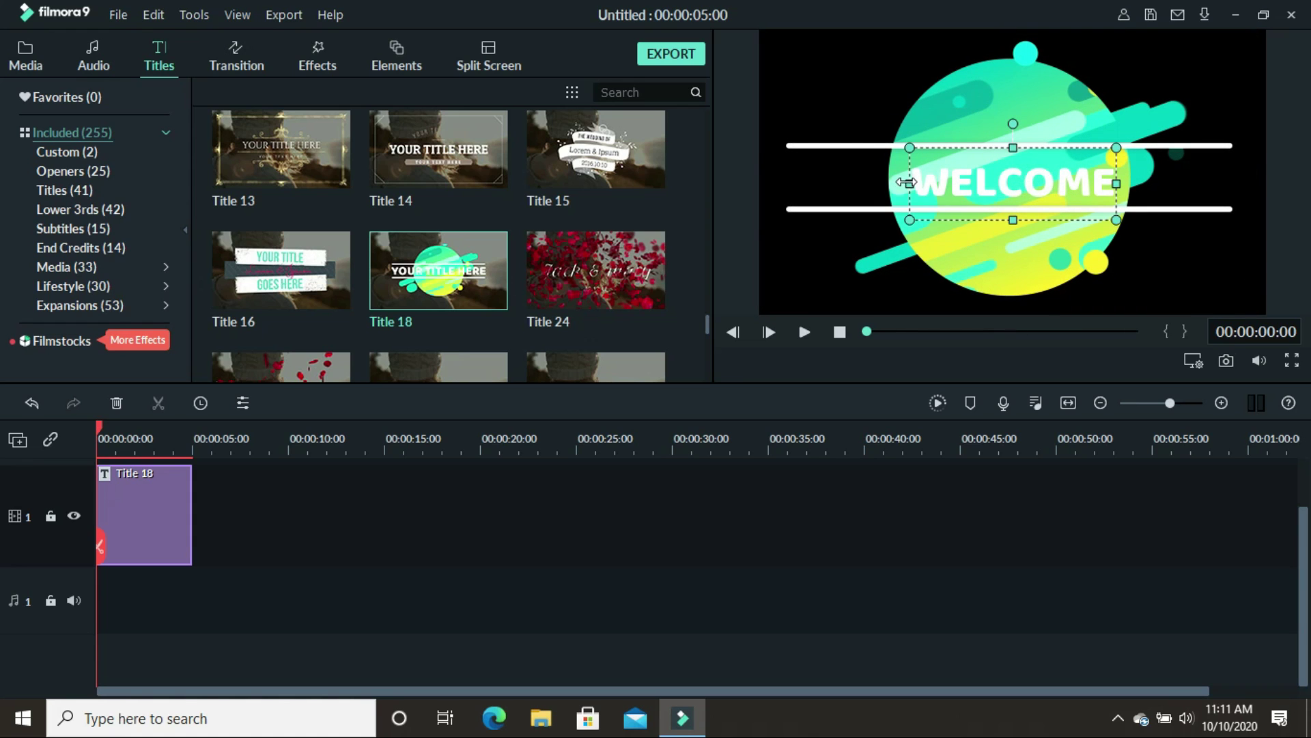
double_click(959, 189)
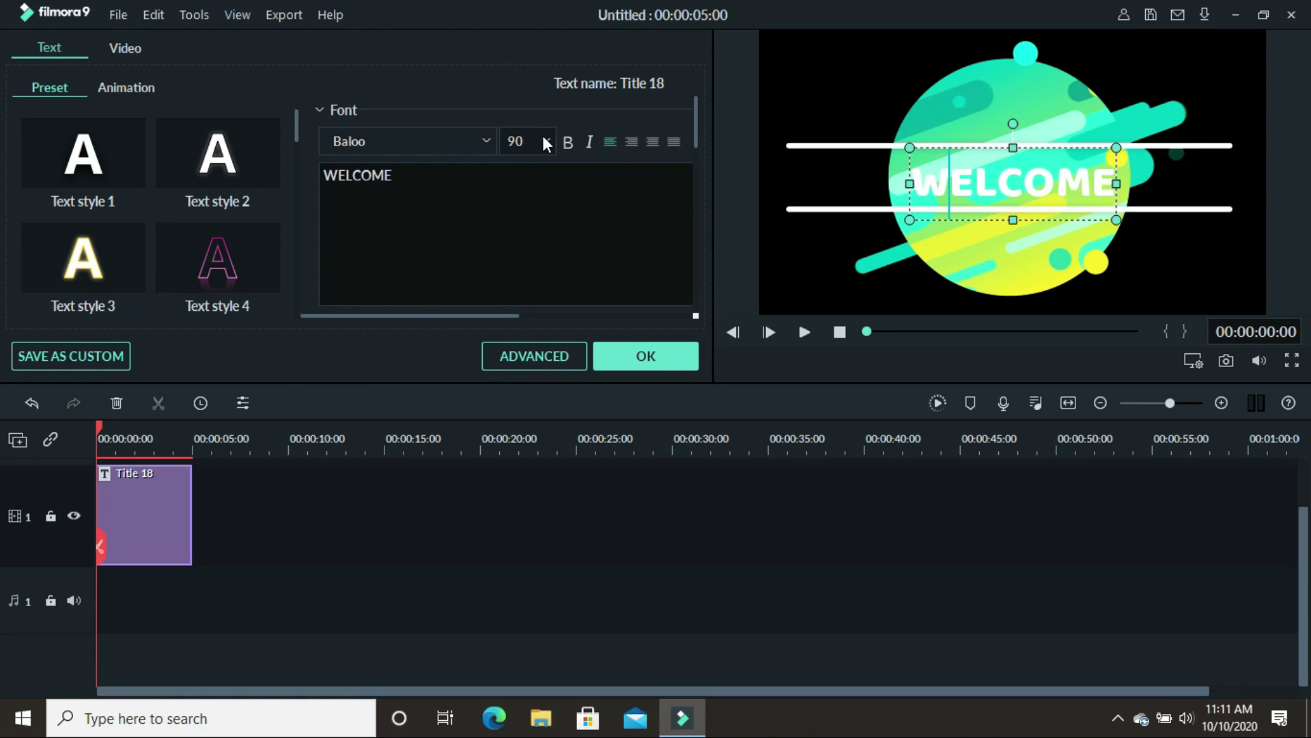
left_click(544, 137)
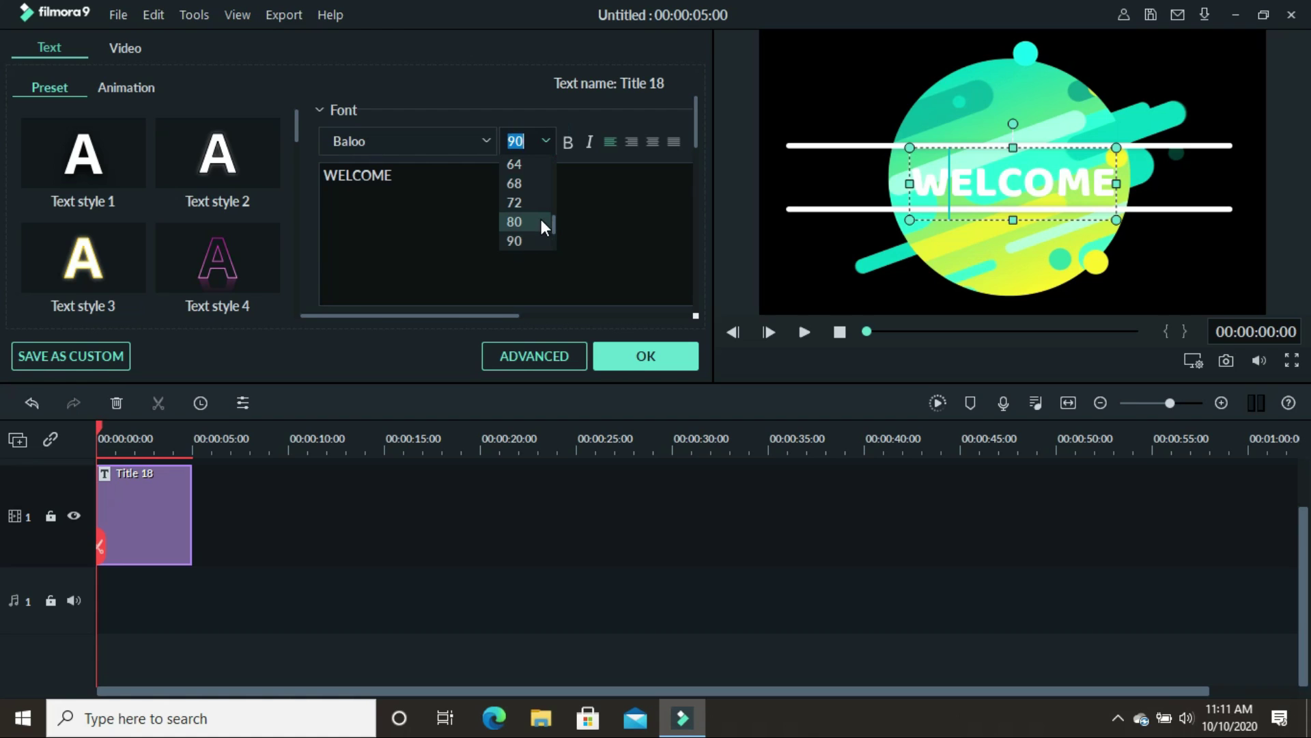
left_click_drag(553, 220, 553, 247)
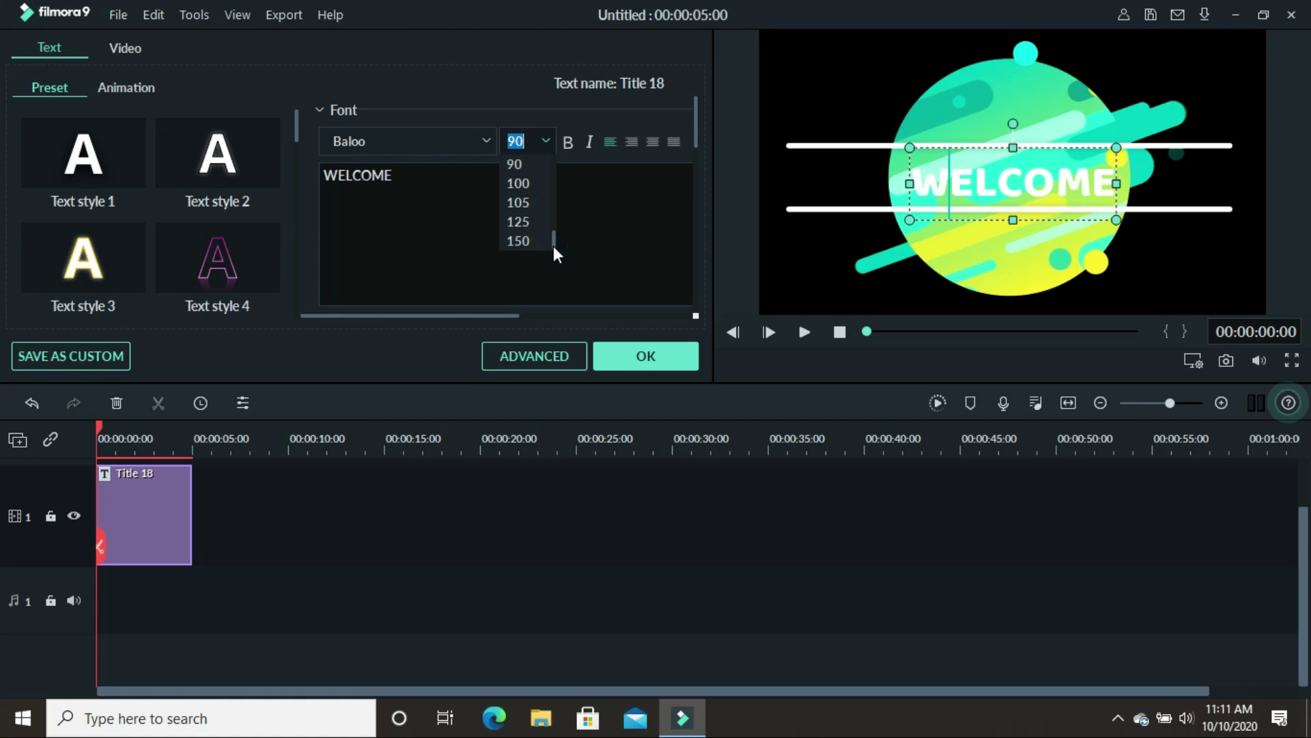
left_click(541, 183)
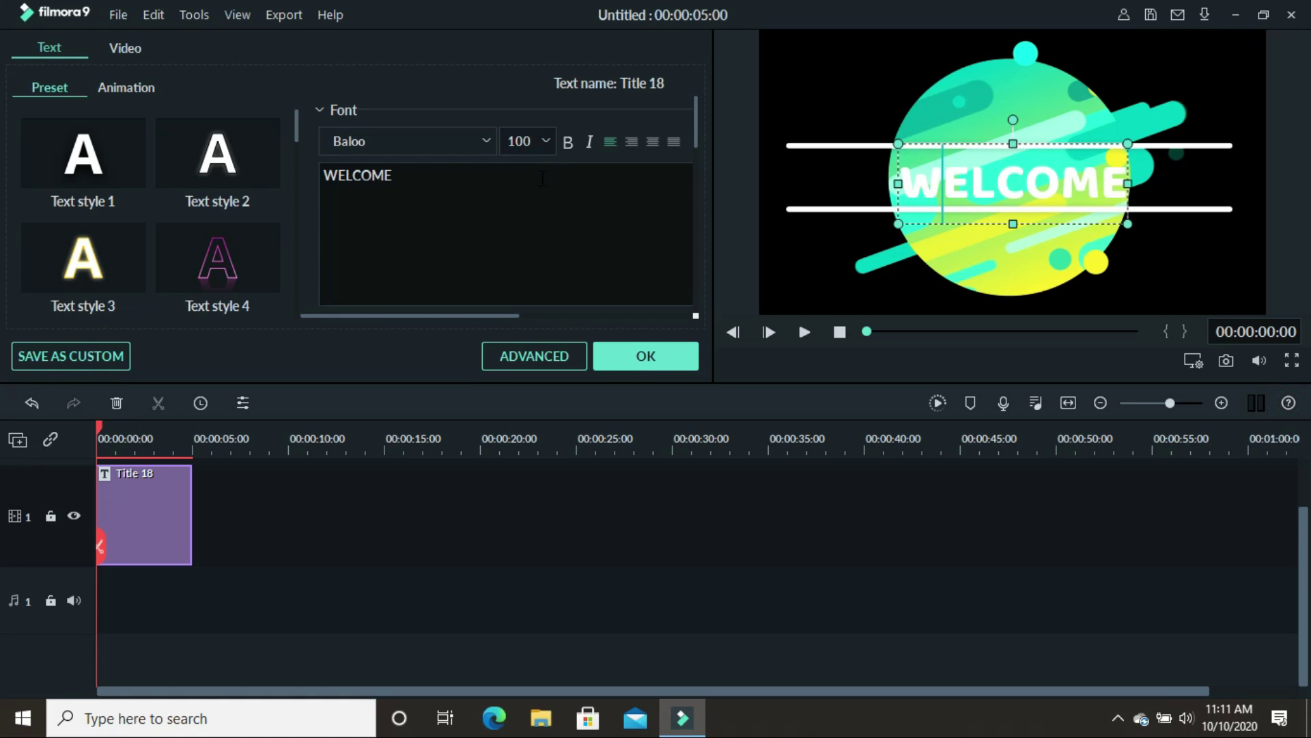
left_click(548, 142)
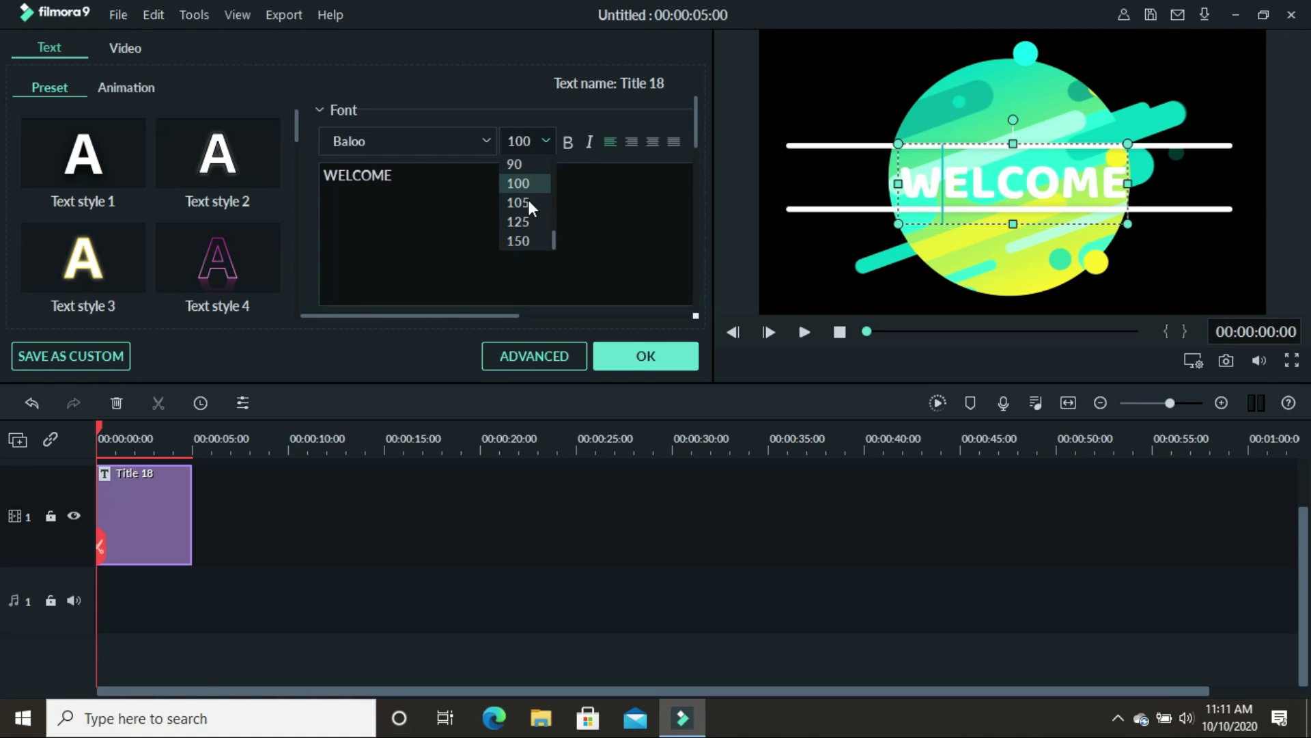
left_click(530, 222)
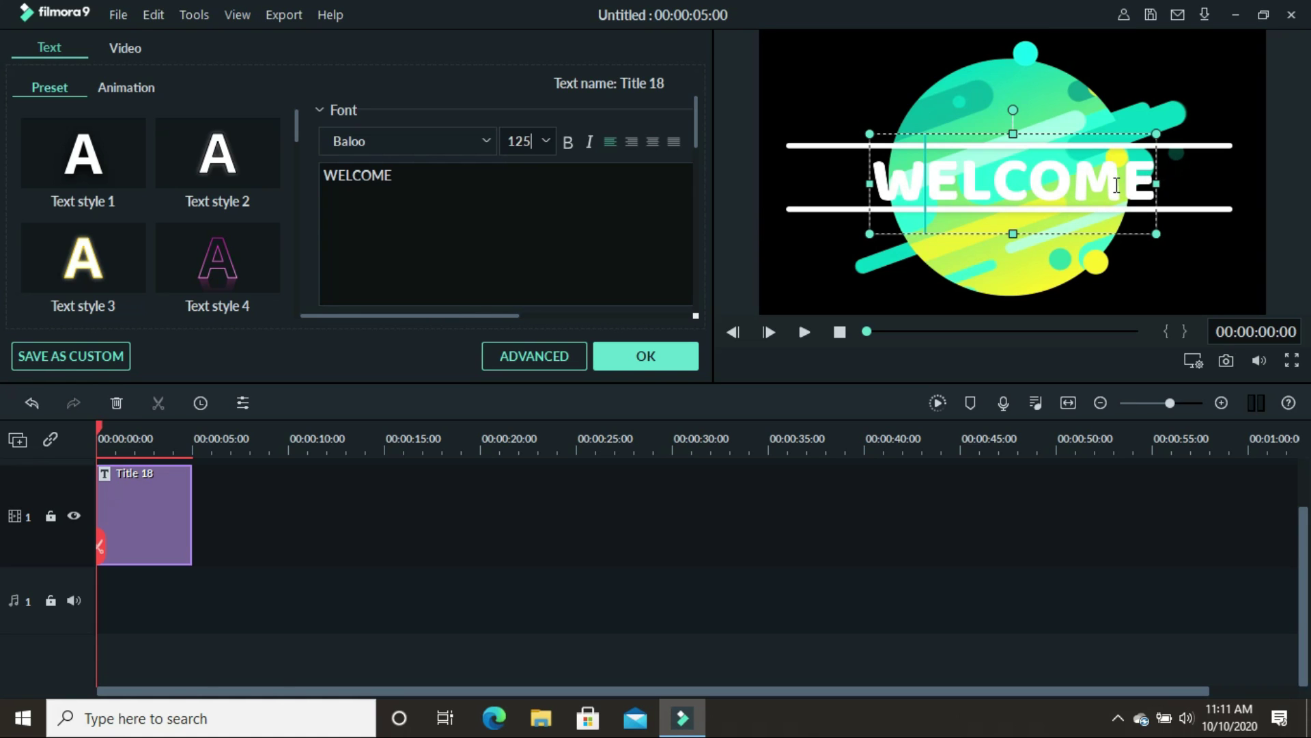
left_click(776, 258)
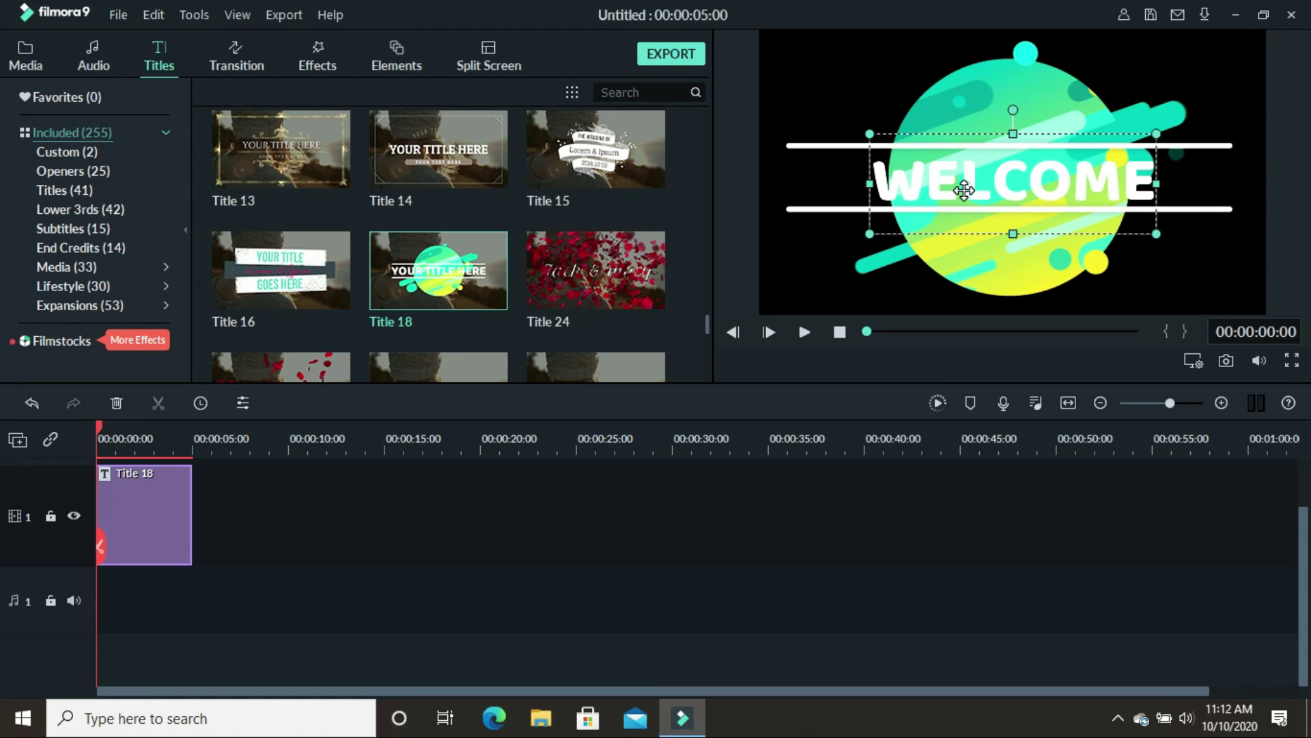
- Apply the Type Writer animation to the WELCOME text and confirm the change
double_click(967, 197)
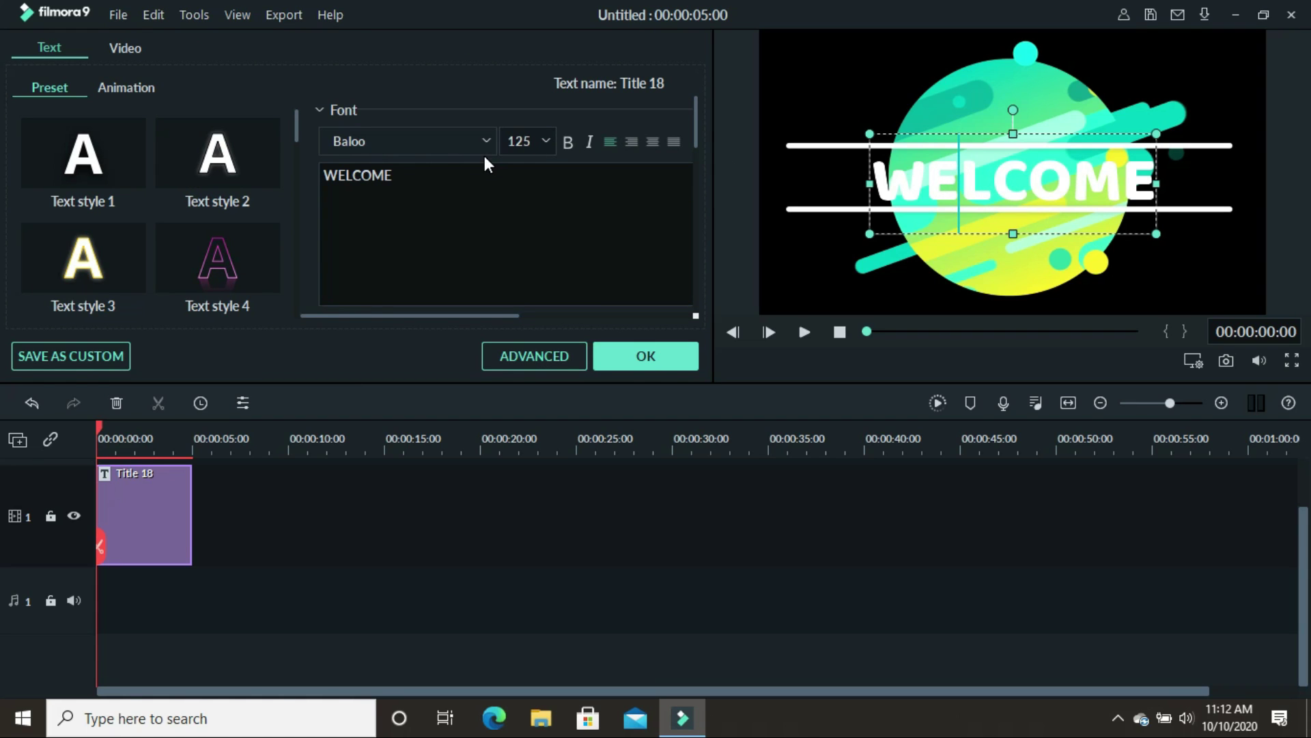
left_click(141, 88)
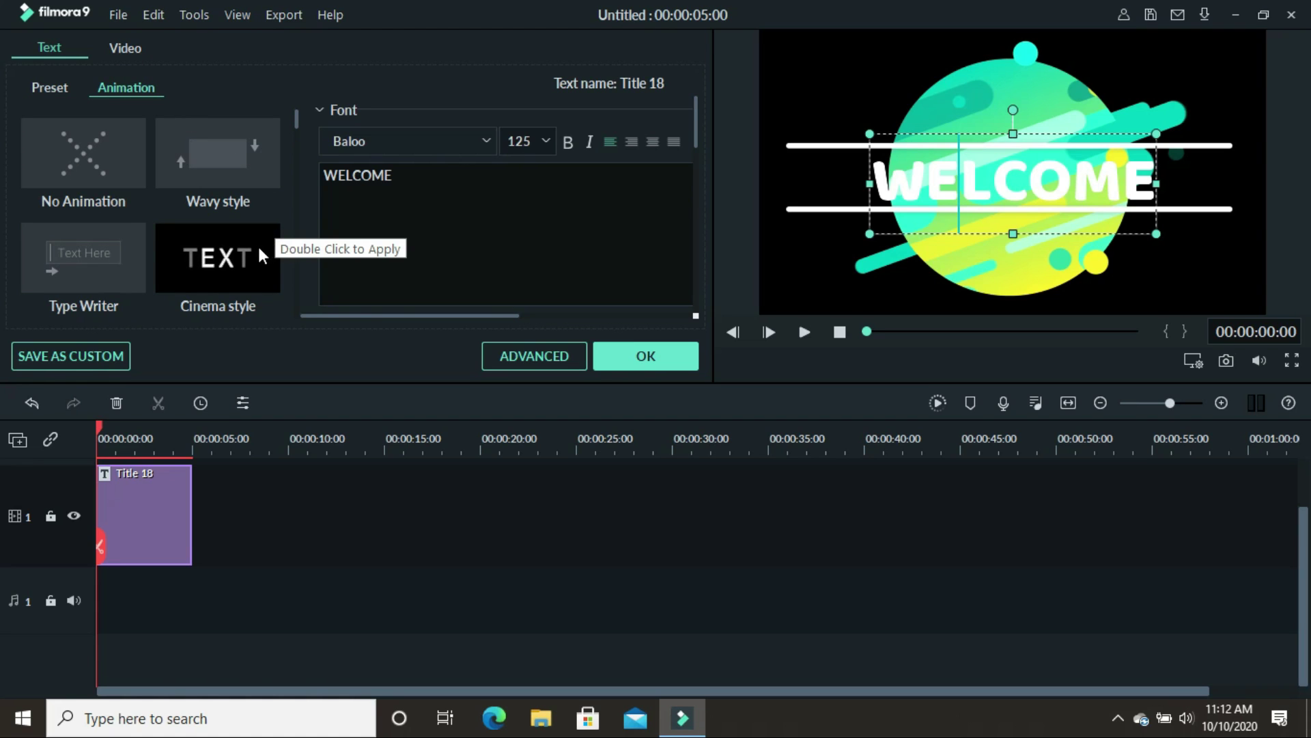
double_click(113, 242)
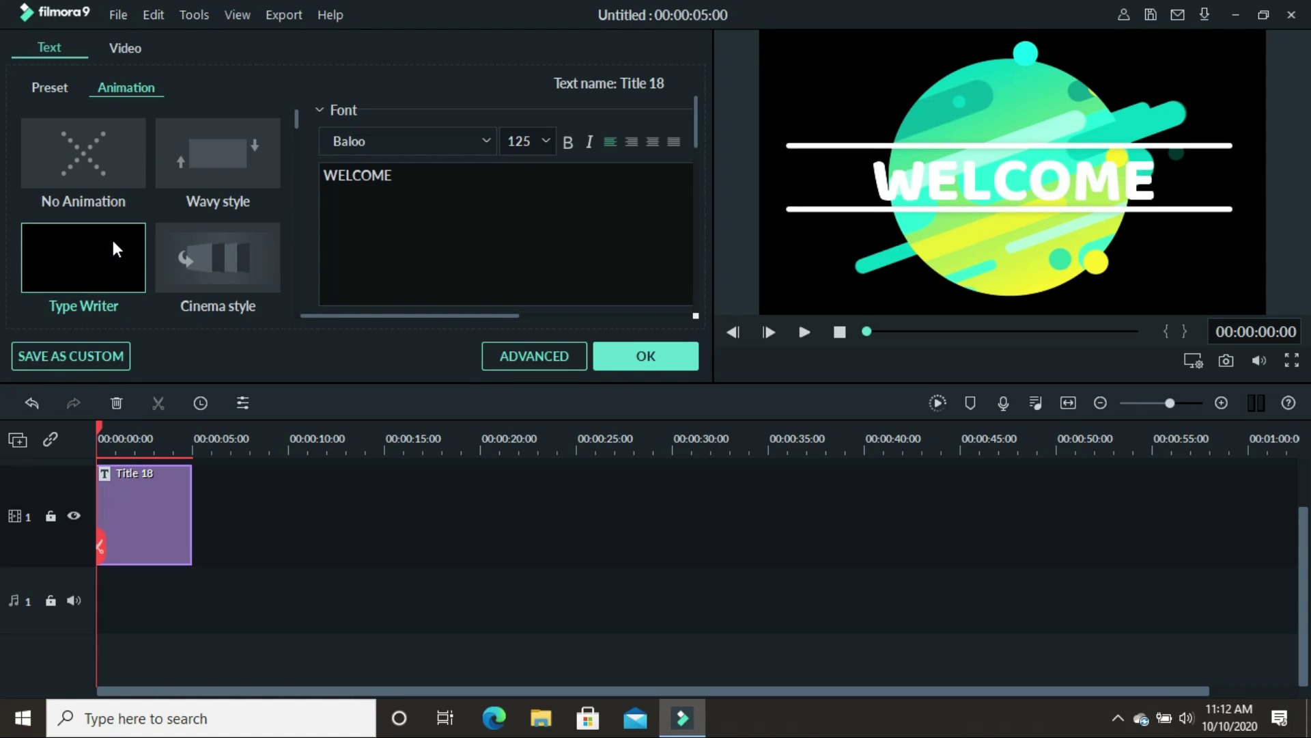
left_click(644, 356)
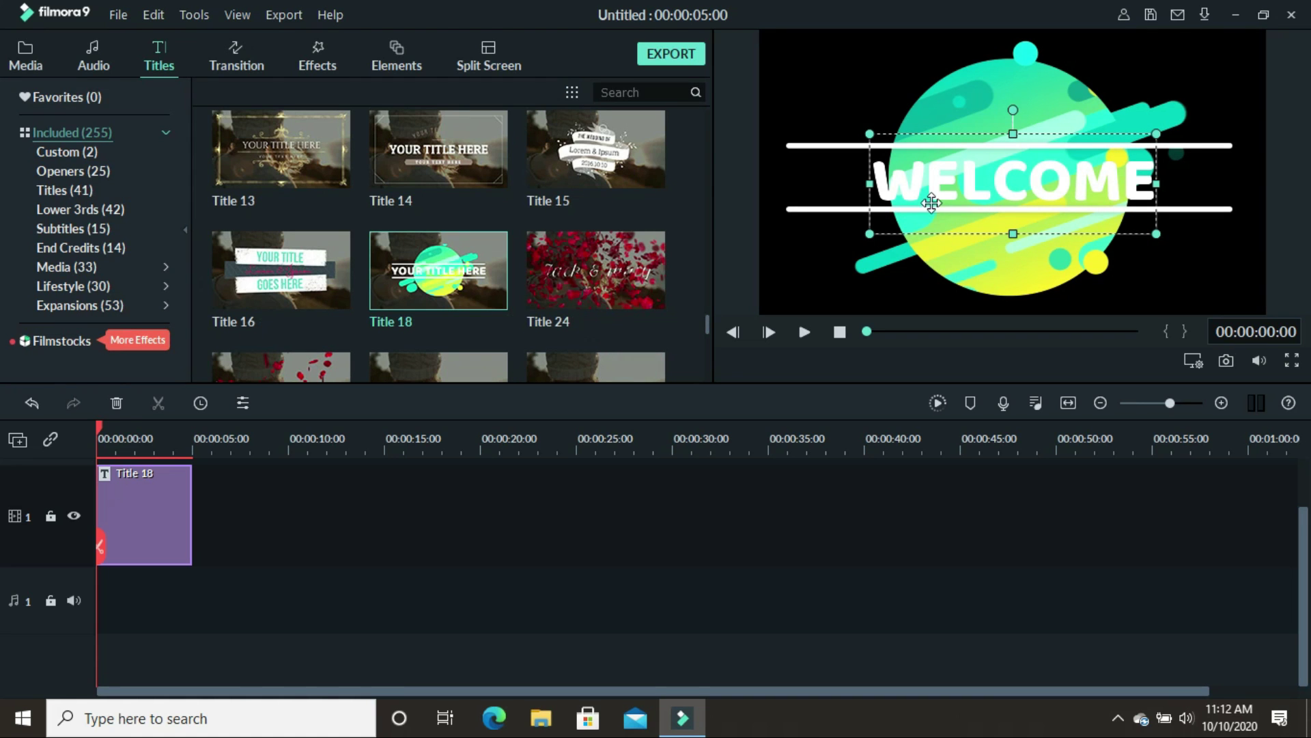
- Add a second text box to the title in the advanced text editor and place it just below WELCOME
double_click(931, 203)
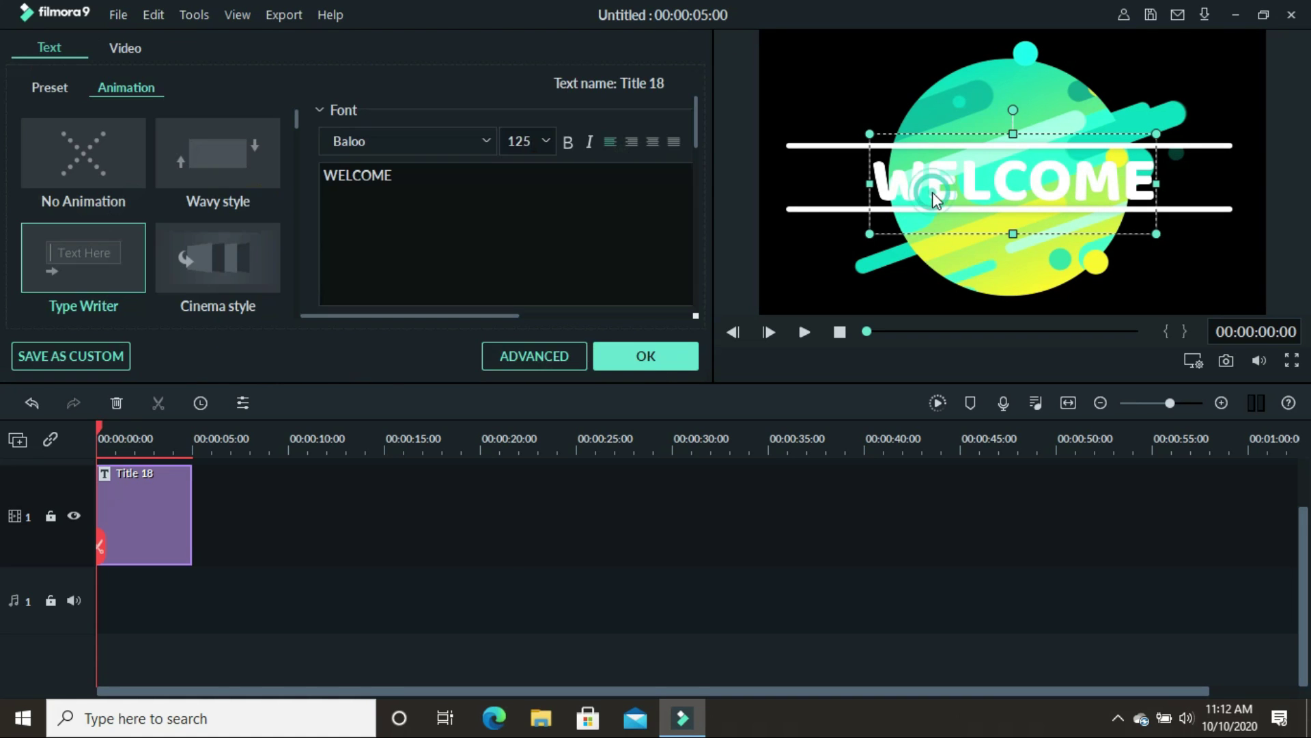
left_click(564, 348)
left_click(552, 359)
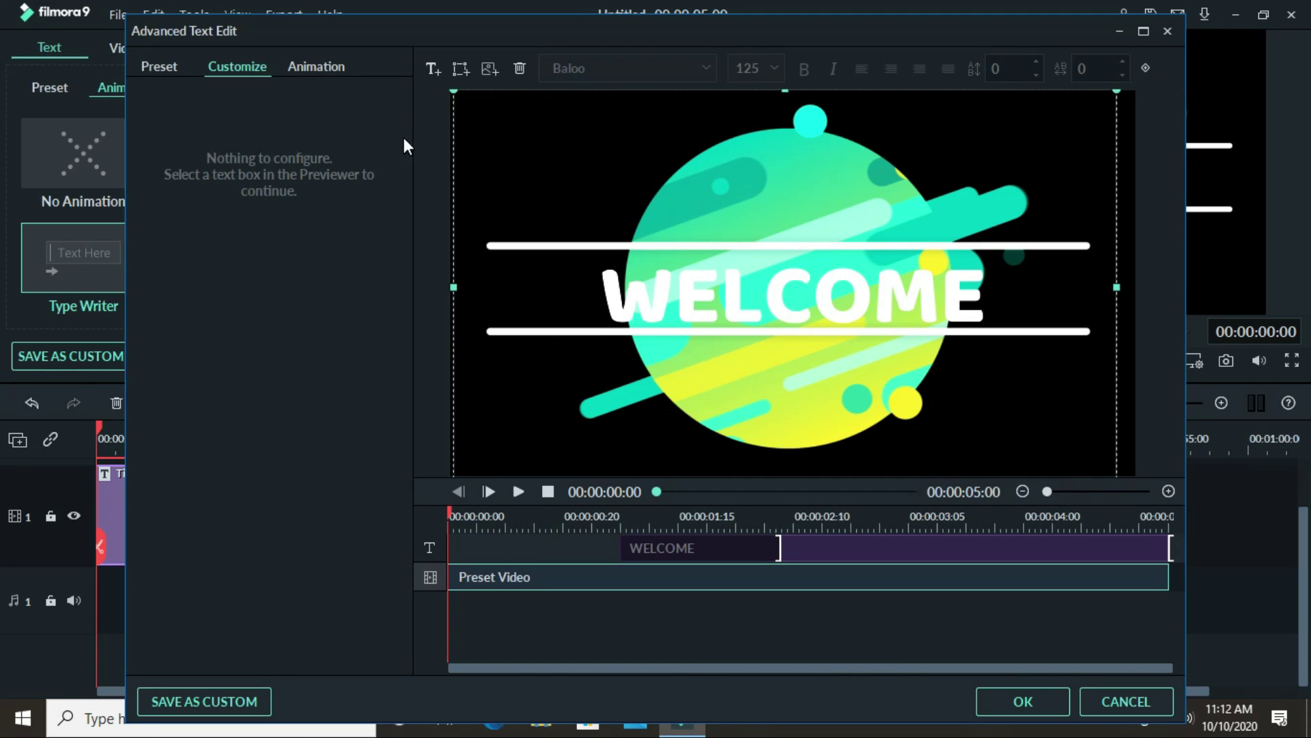
left_click(436, 71)
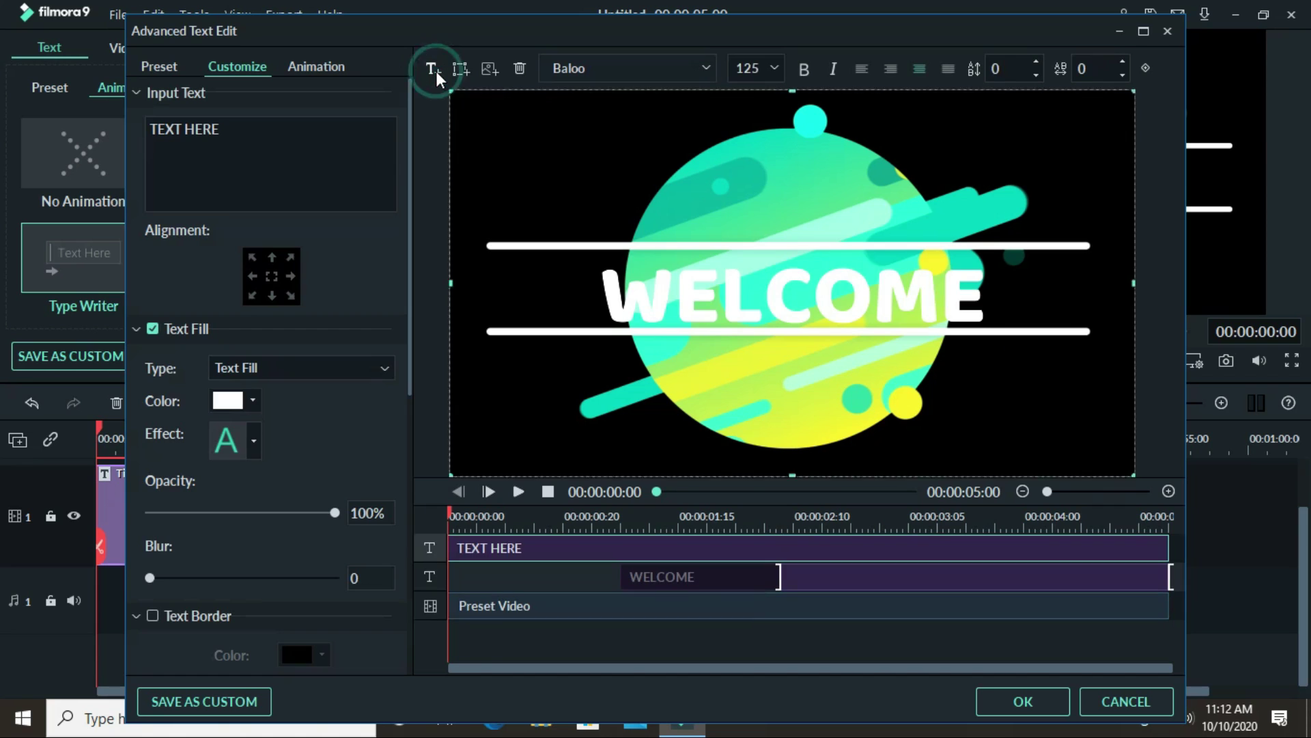
left_click_drag(771, 303, 771, 386)
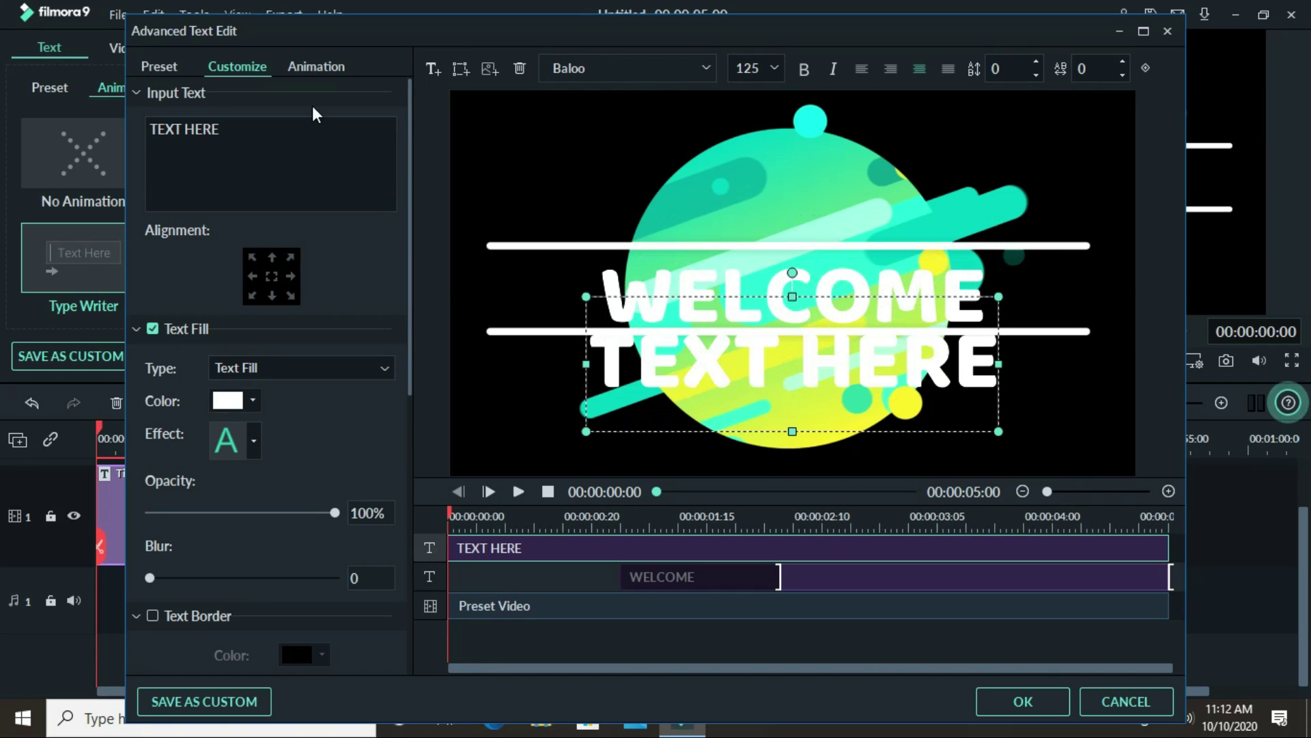
- Replace the new text box's placeholder with "MY CHANNEL"
triple_click(220, 130)
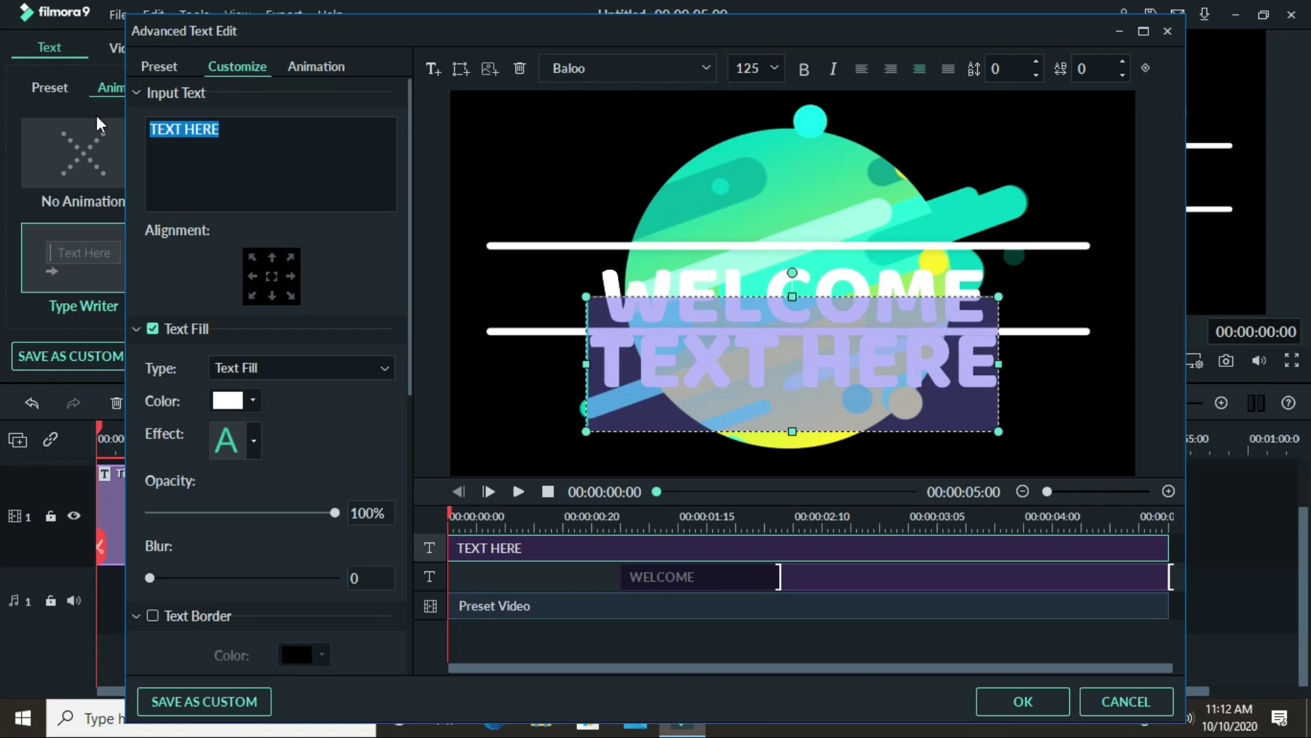
type("MY")
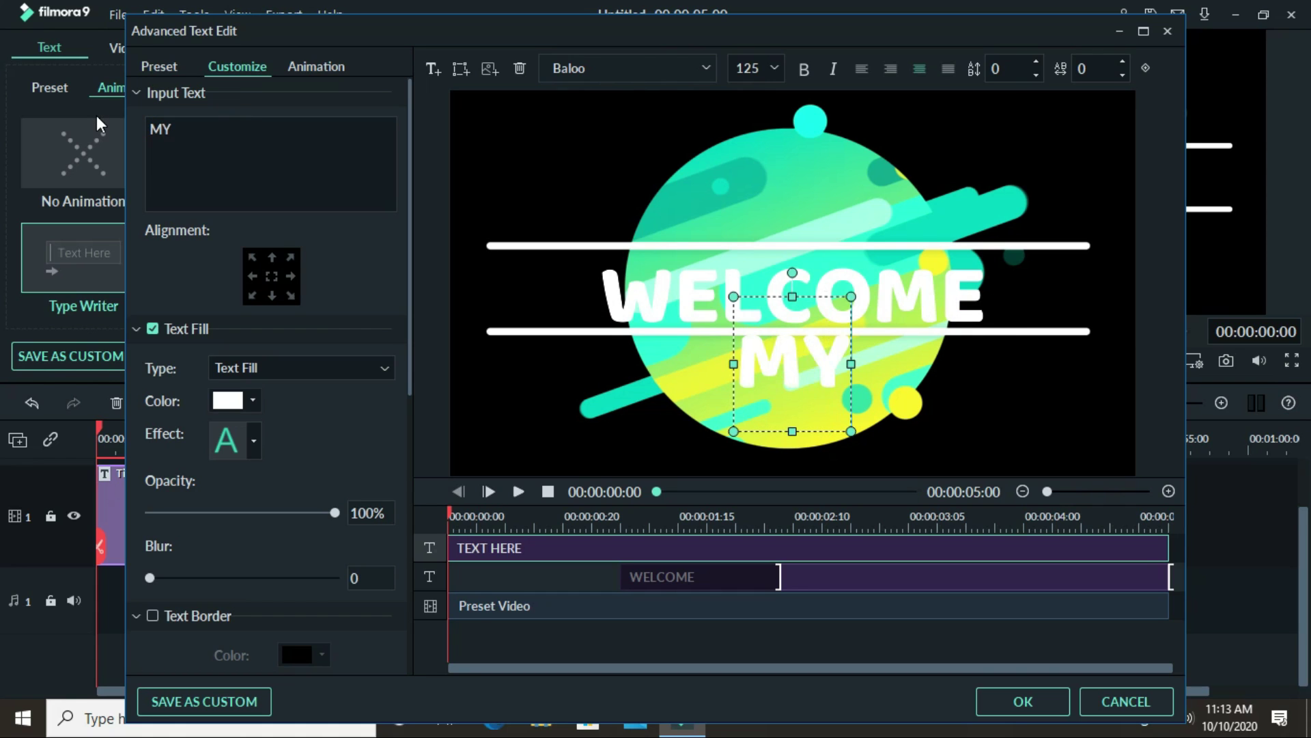
type(" C")
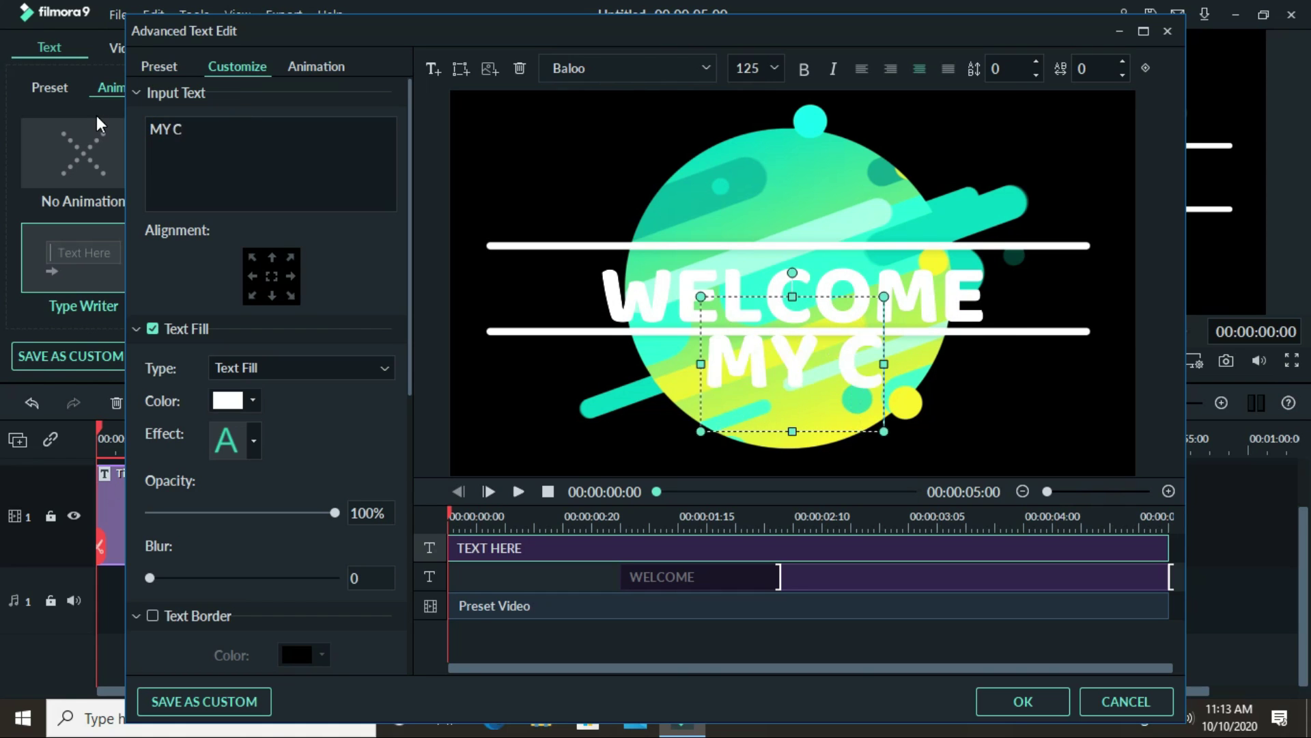
type("HANNEL")
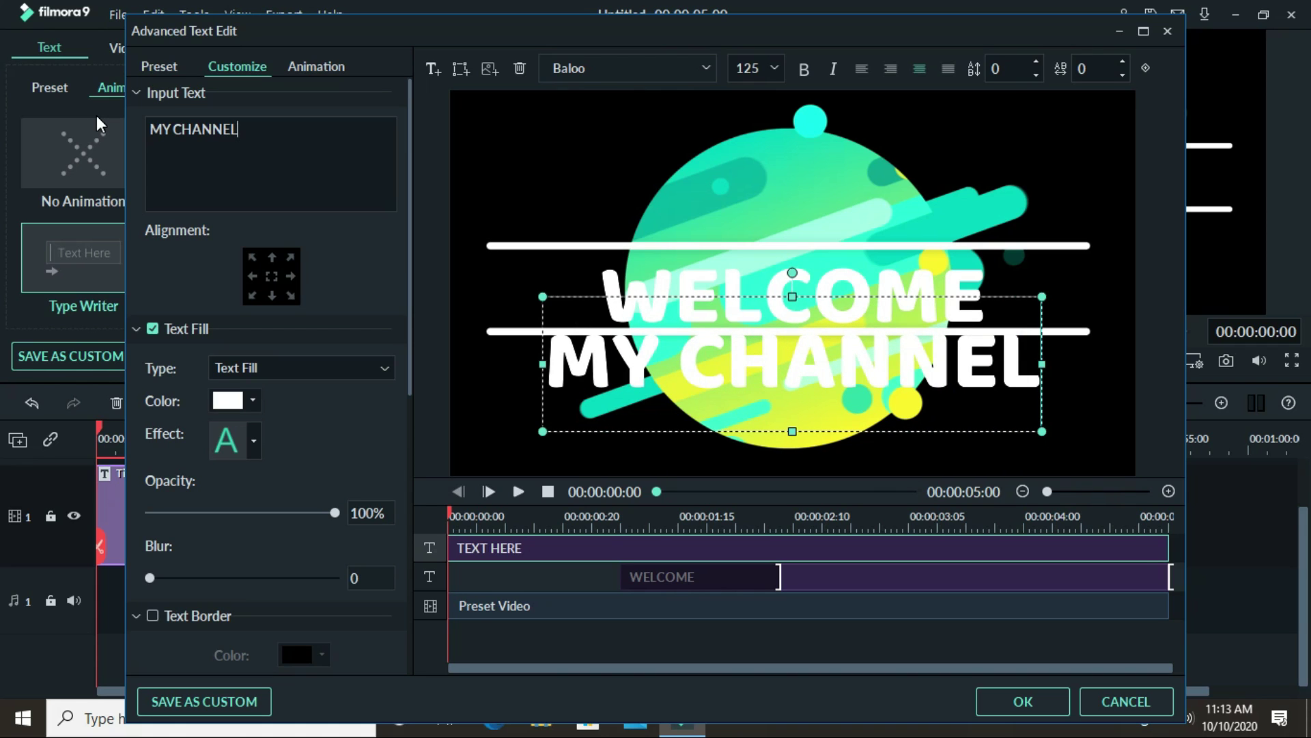
- Color the MY CHANNEL text dark purple and shrink it to fit below the lower white line
left_click(254, 401)
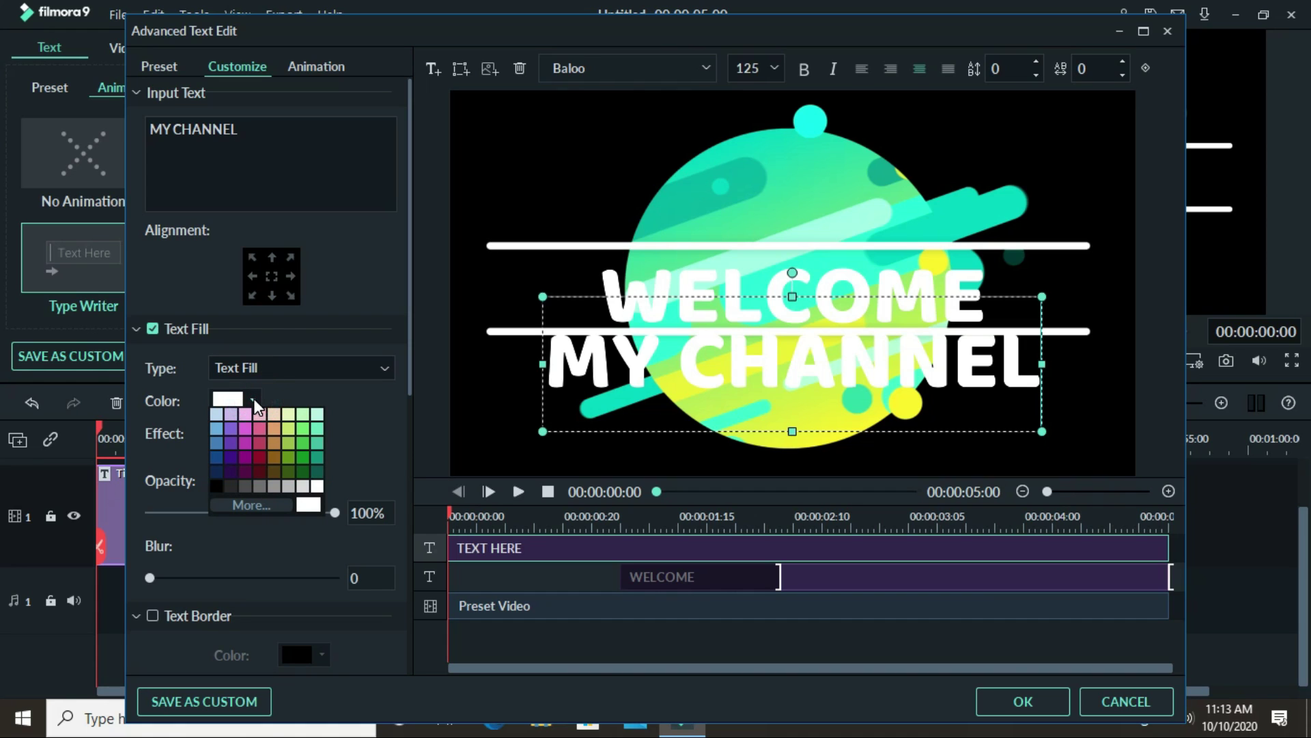
left_click(234, 457)
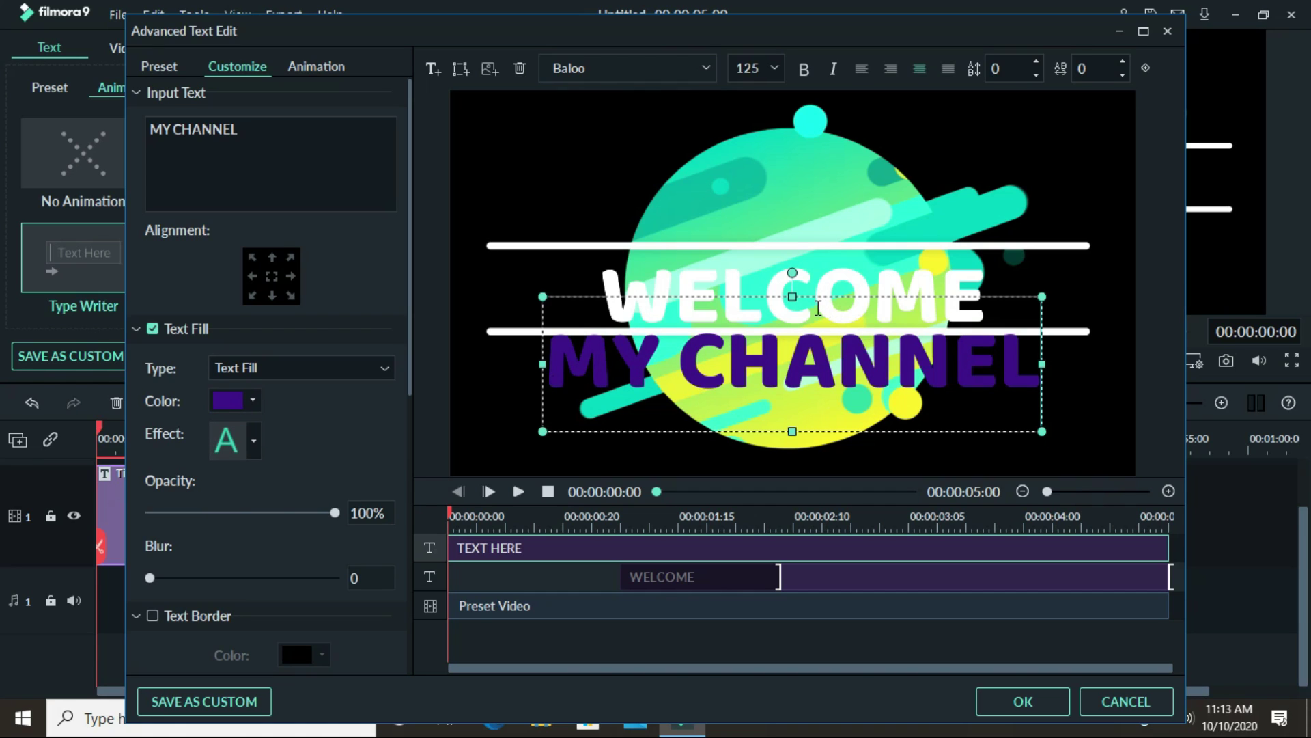
left_click_drag(792, 295, 796, 336)
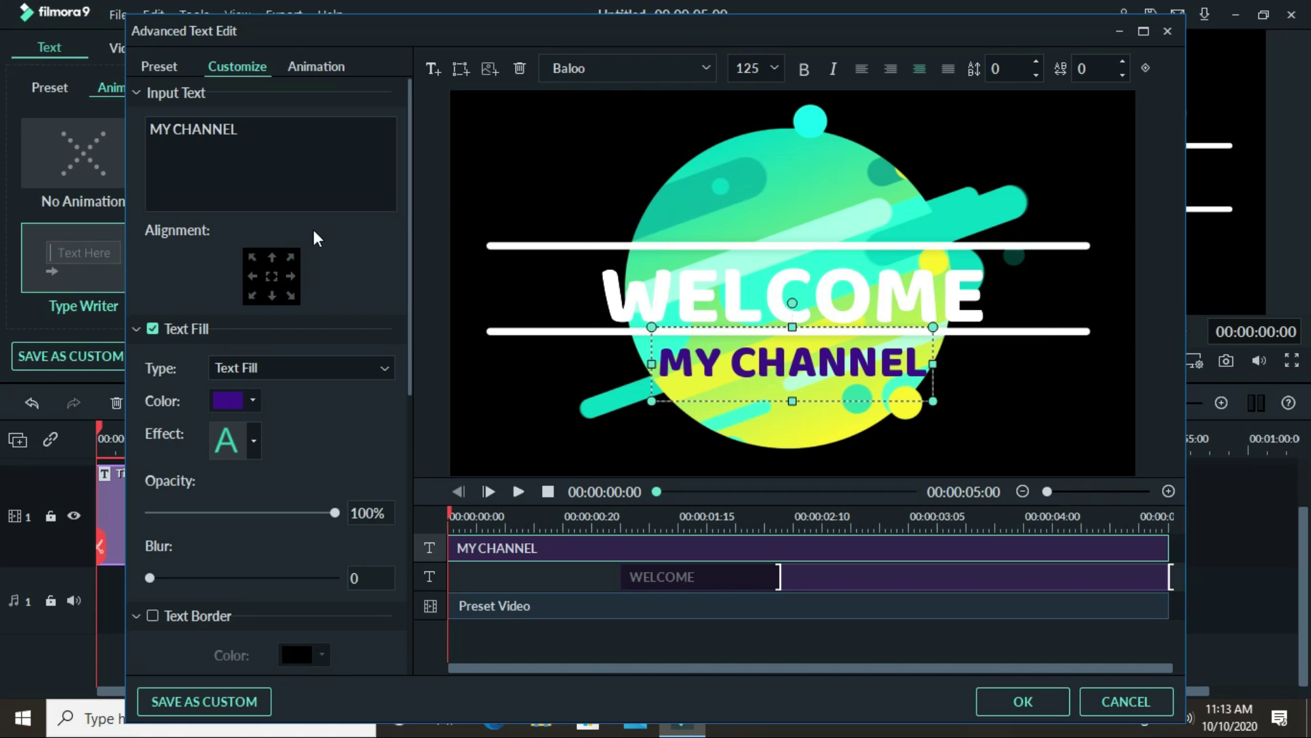
- Apply the Drop1 animation to the MY CHANNEL text and confirm the title changes
left_click(326, 67)
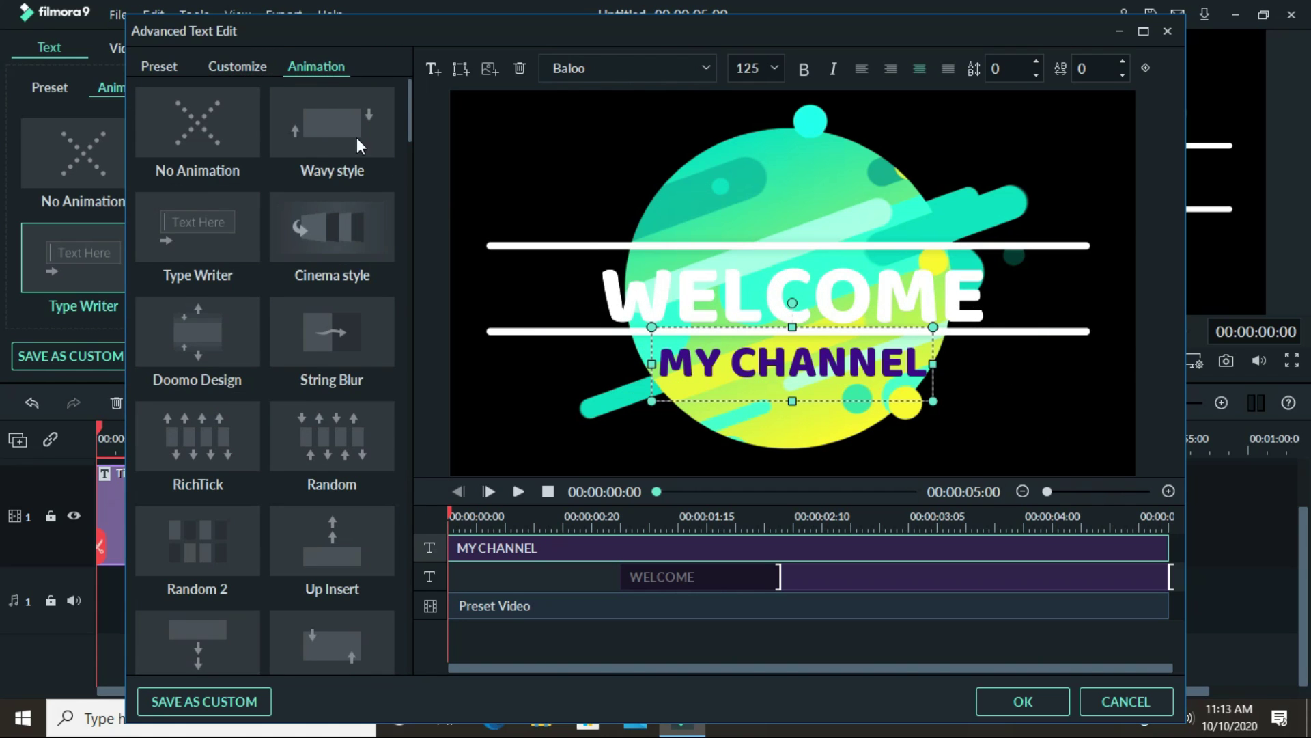
left_click_drag(410, 128, 412, 200)
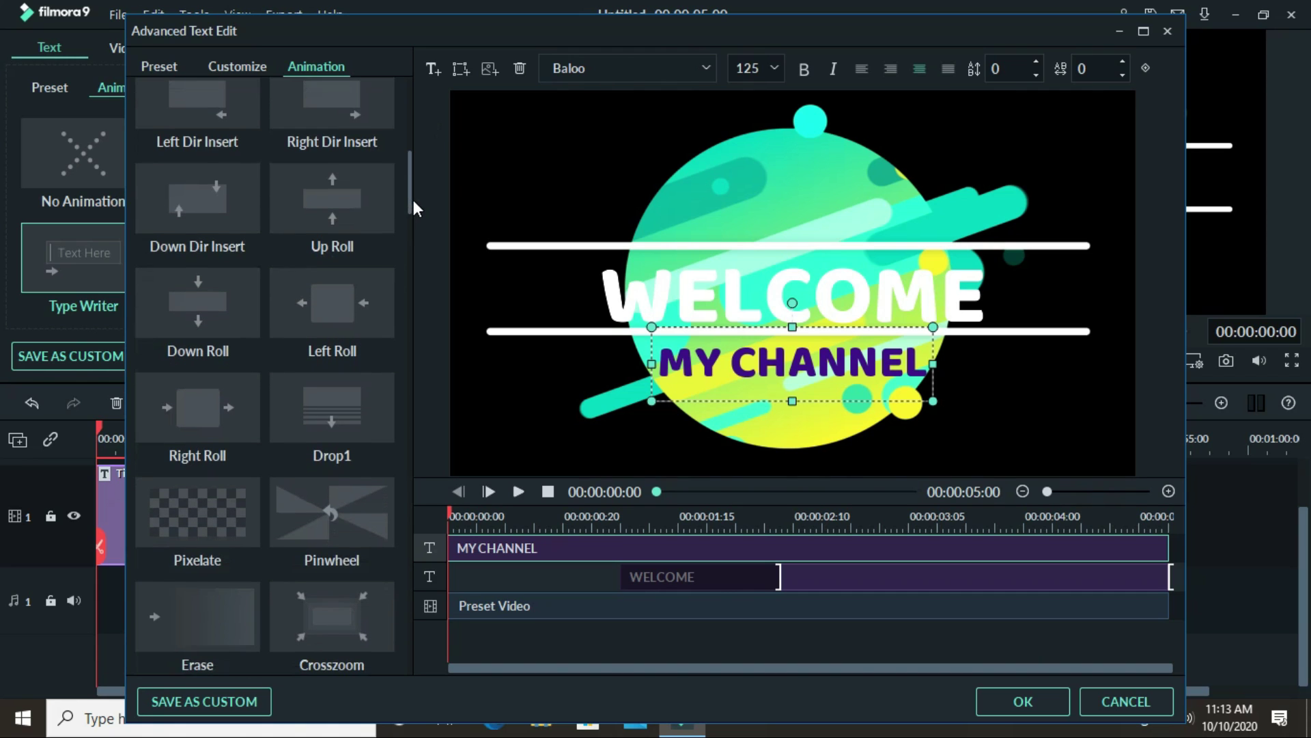
left_click(329, 405)
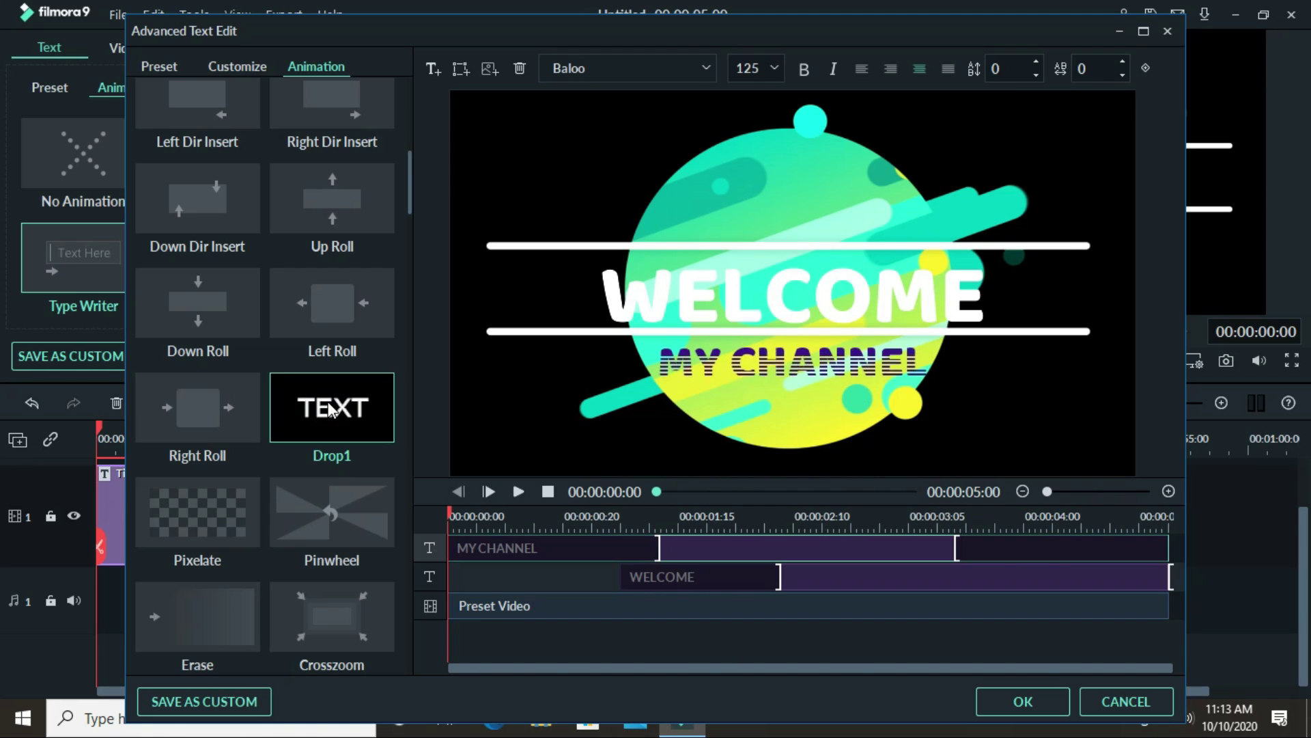
left_click(1014, 701)
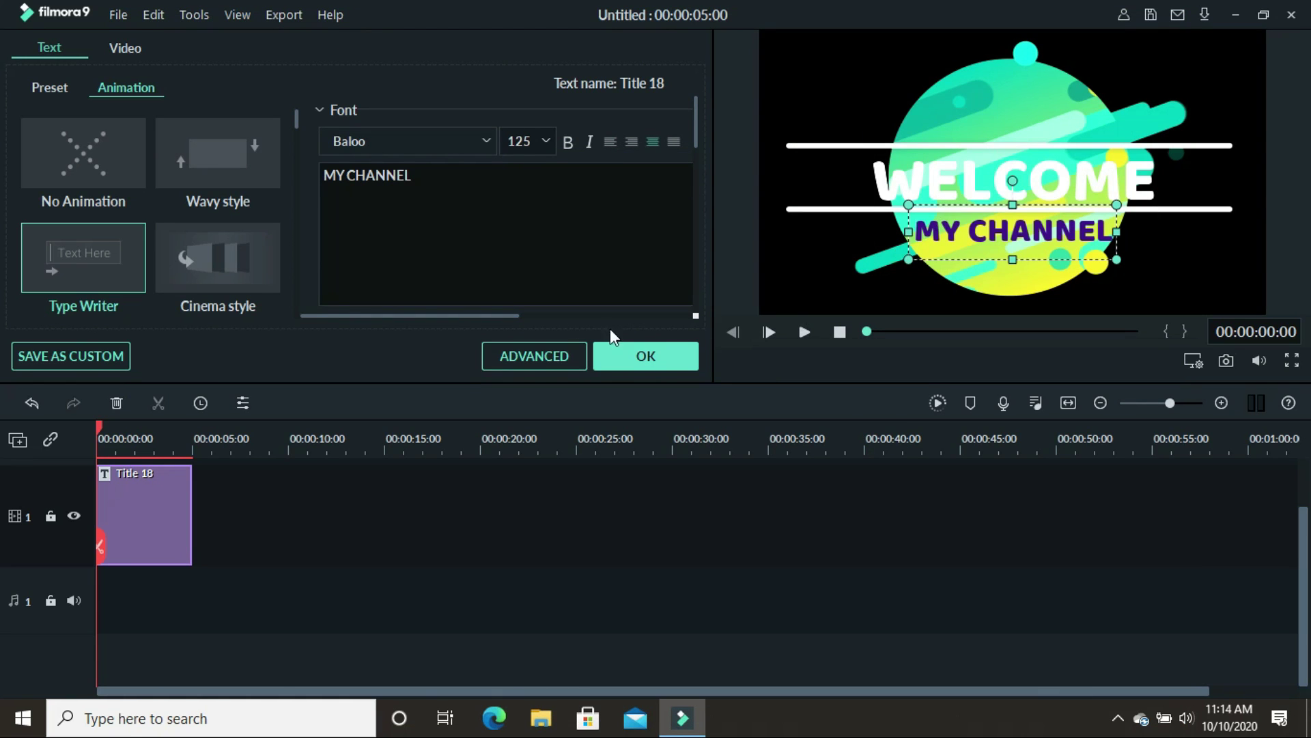
- Add a third text box to the title in the advanced text editor and place it above WELCOME
left_click(564, 354)
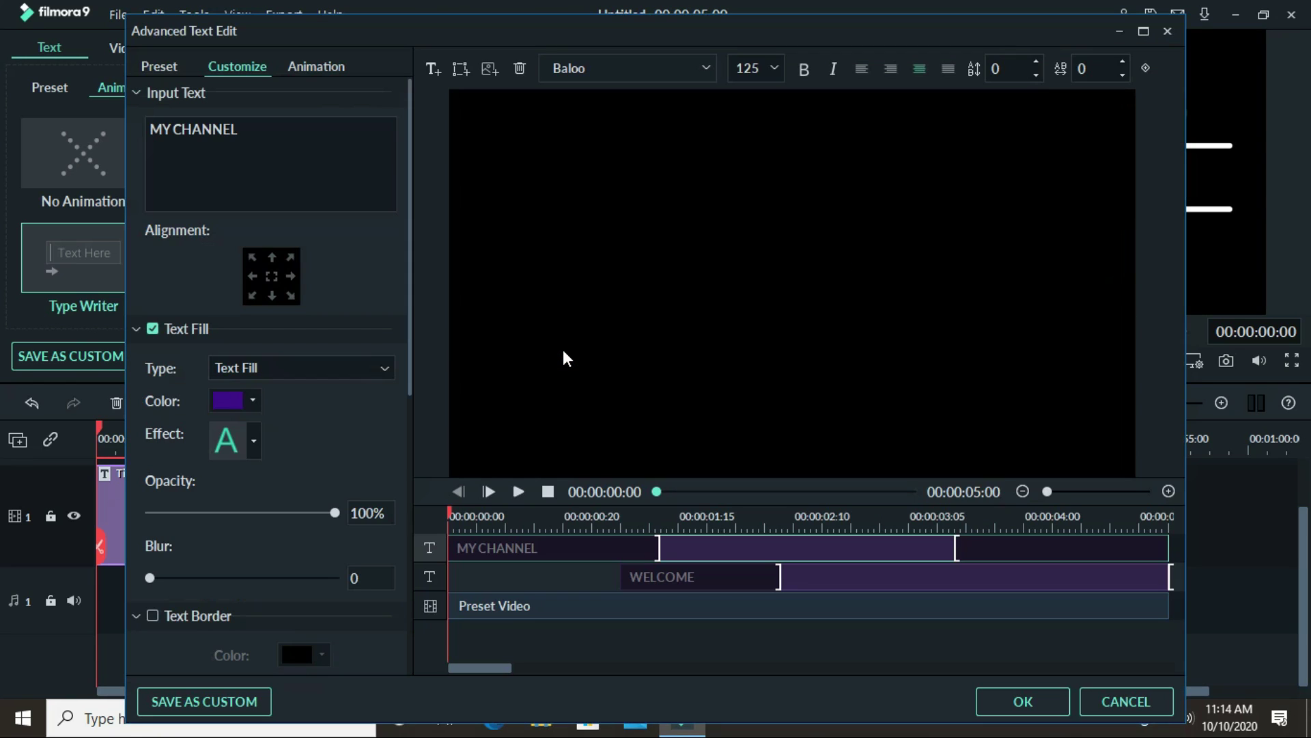
left_click(433, 71)
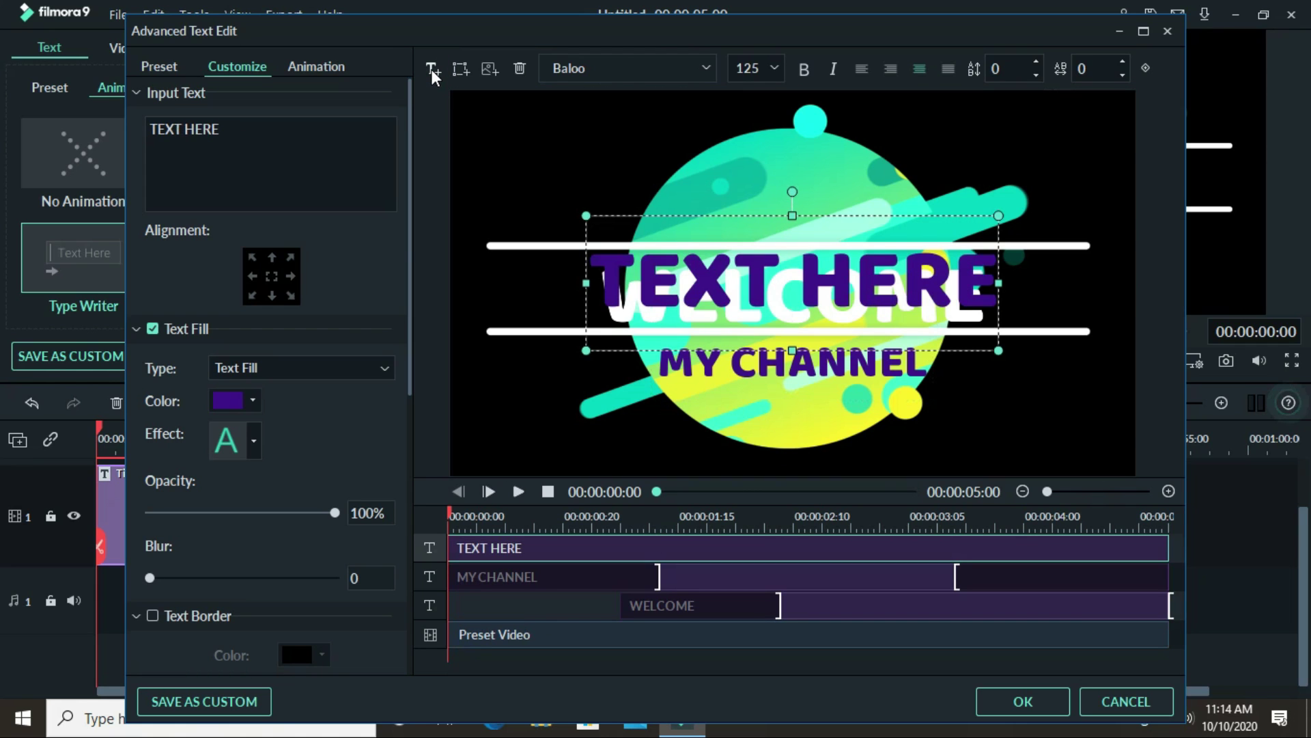
left_click_drag(740, 276, 740, 196)
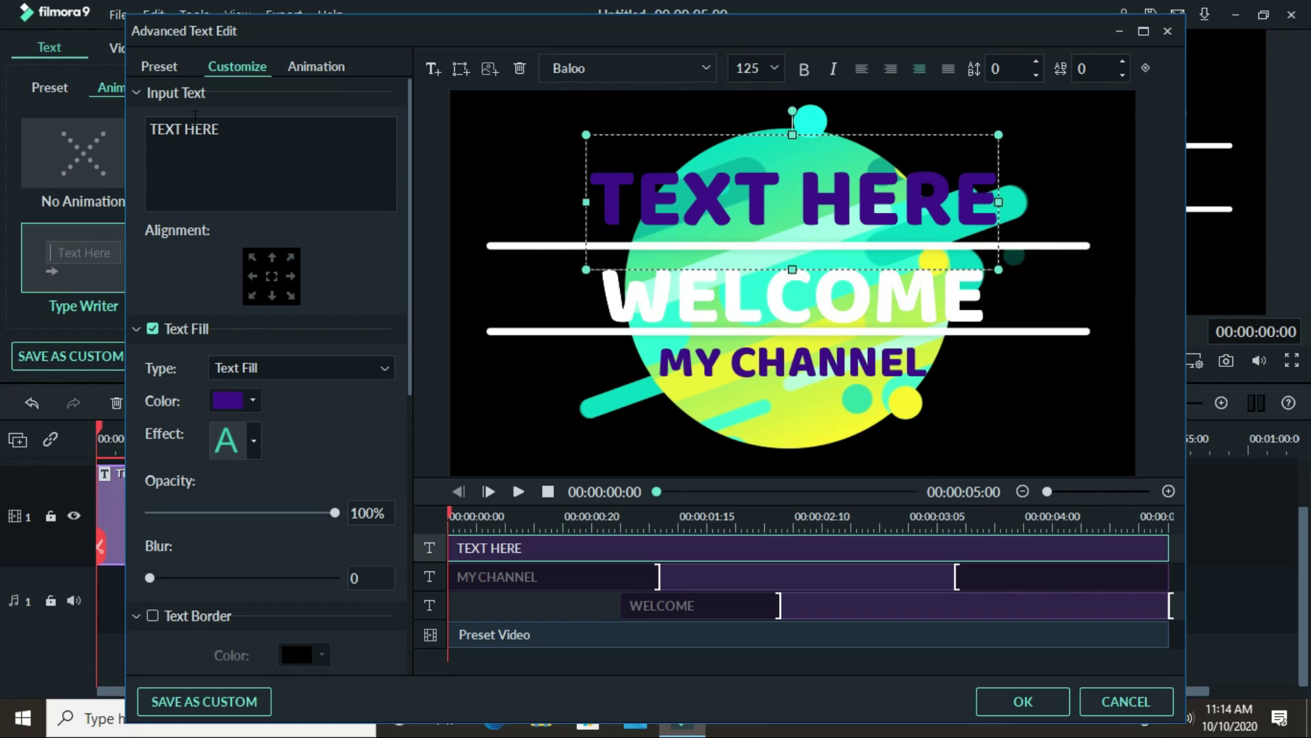
- Replace the new text box's placeholder with the channel creators' names in capitals, joined by an ampersand
left_click_drag(223, 130, 113, 125)
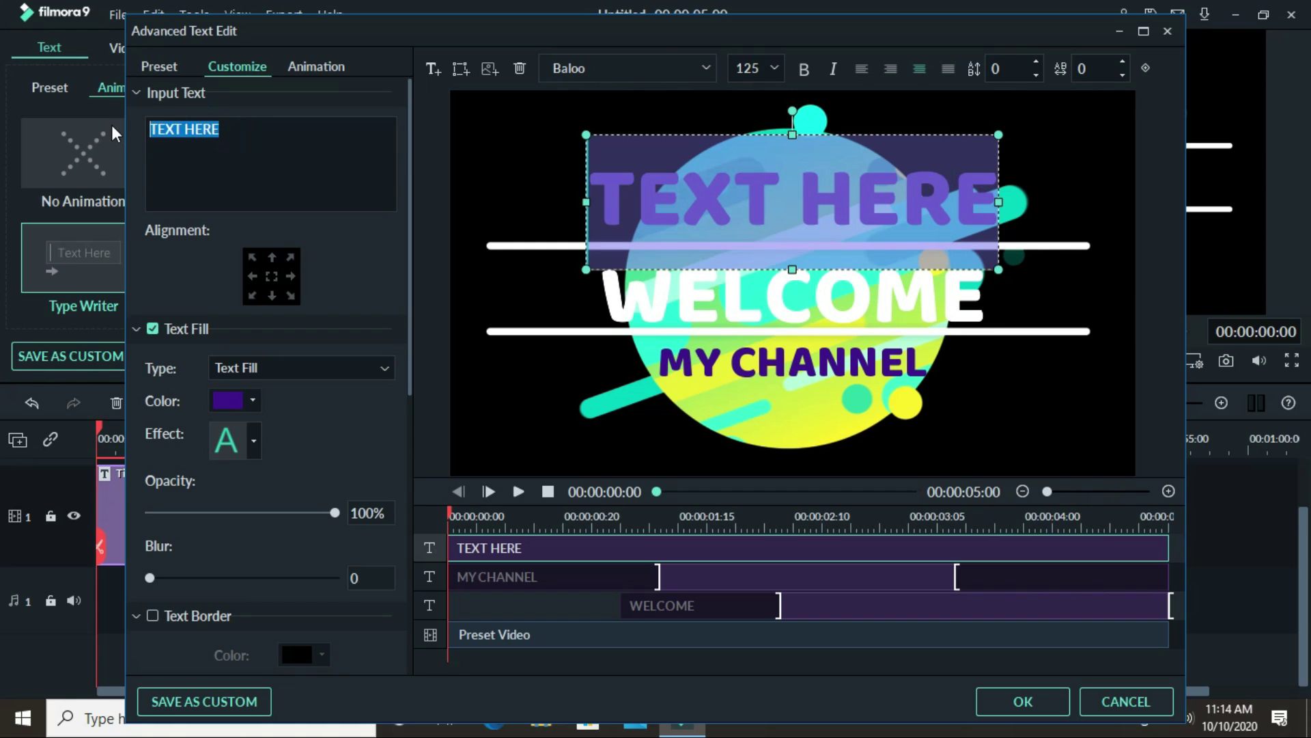
type("RA")
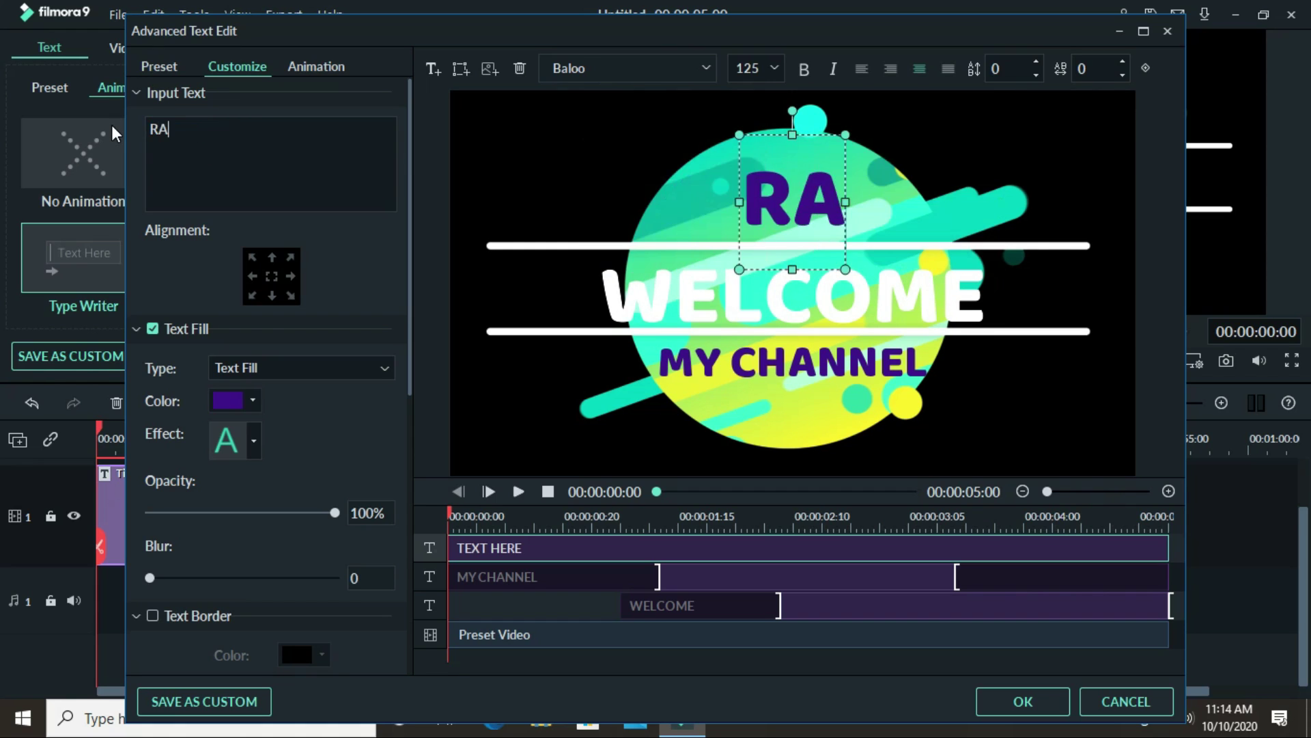
type("SHYA")
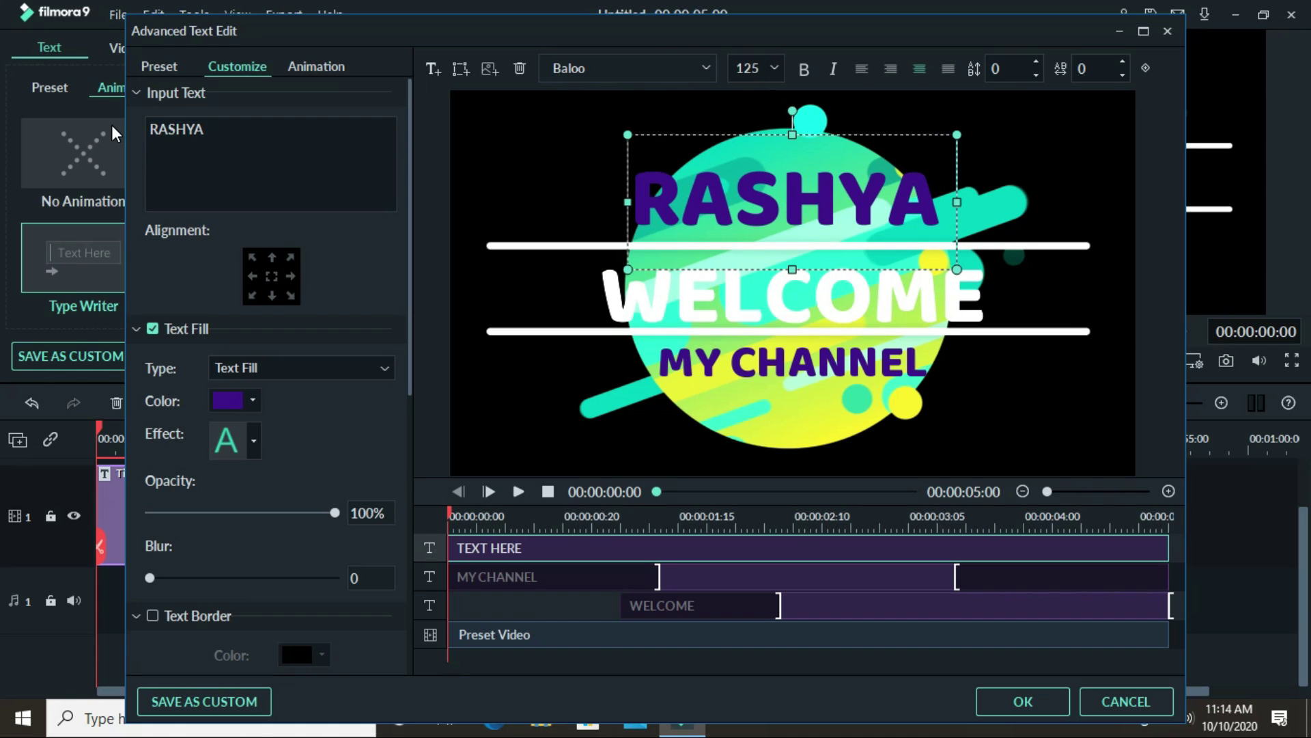
type(" &")
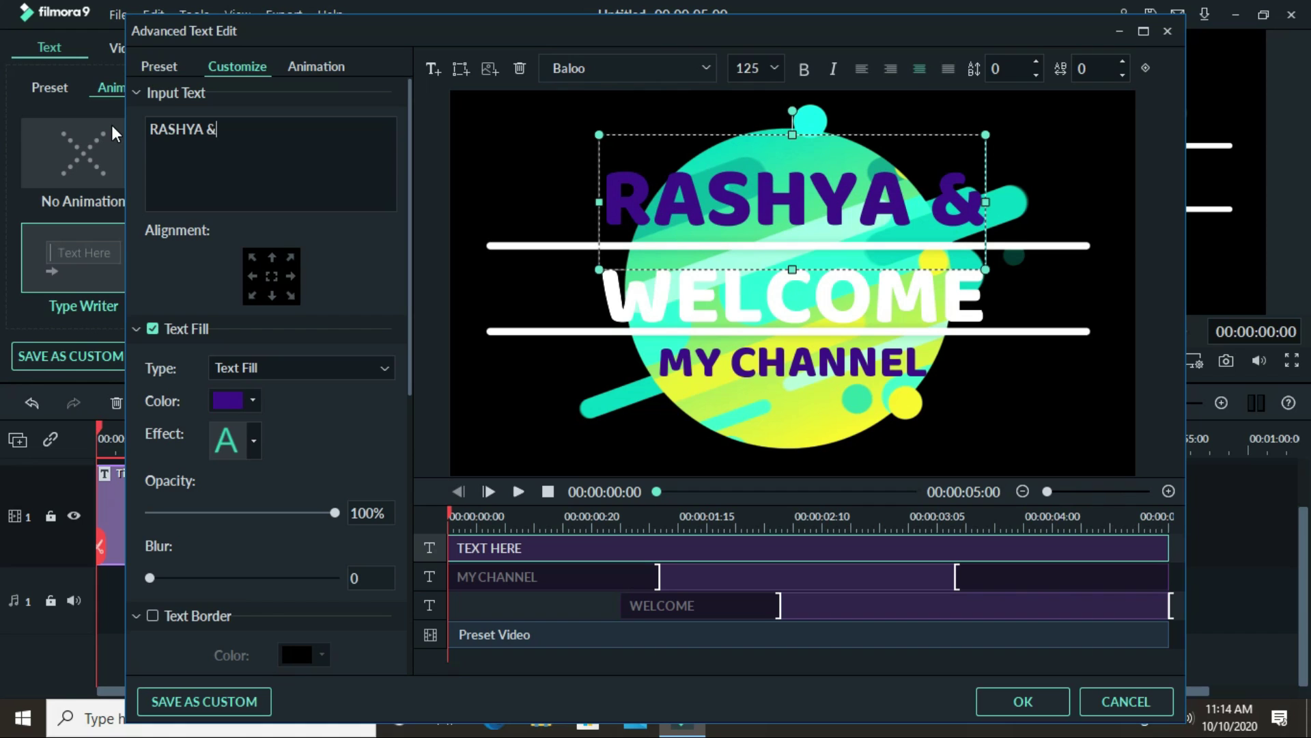
type(" AL")
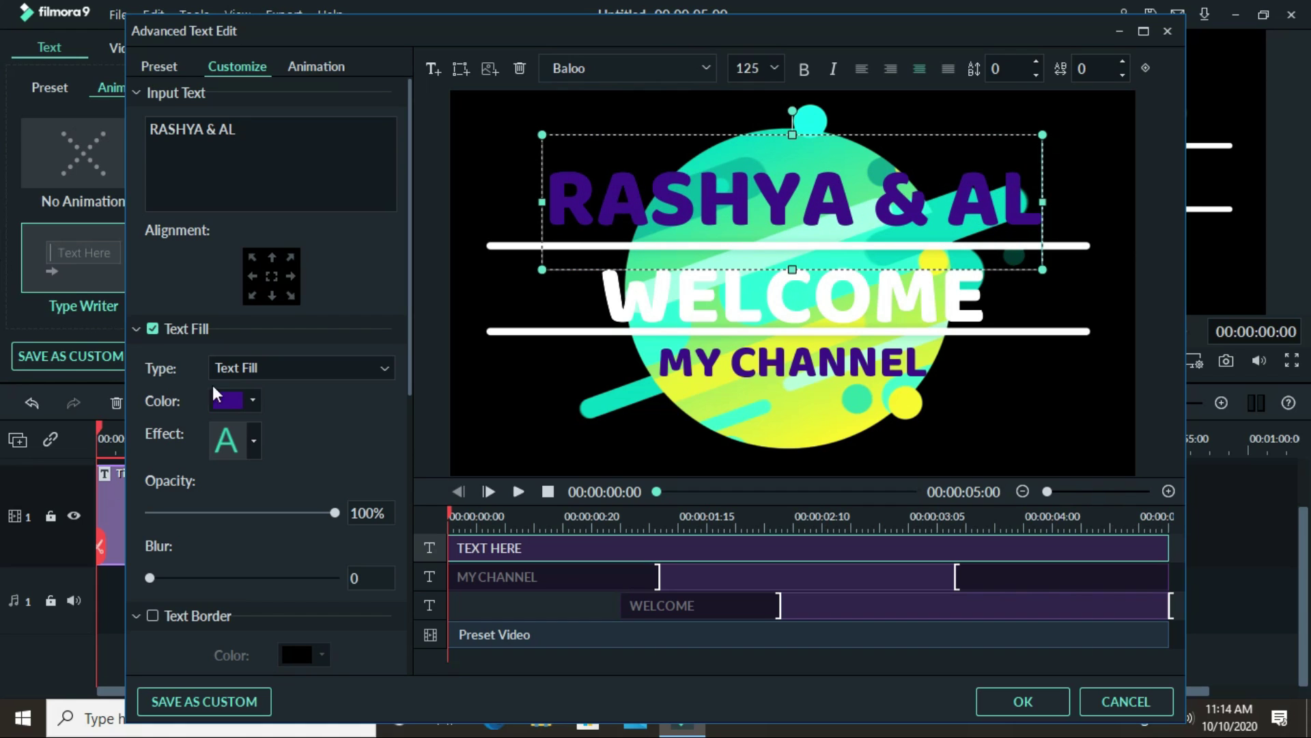
- Color the names text dark red, then tilt and shrink it to fit inside the circle above WELCOME
left_click(253, 400)
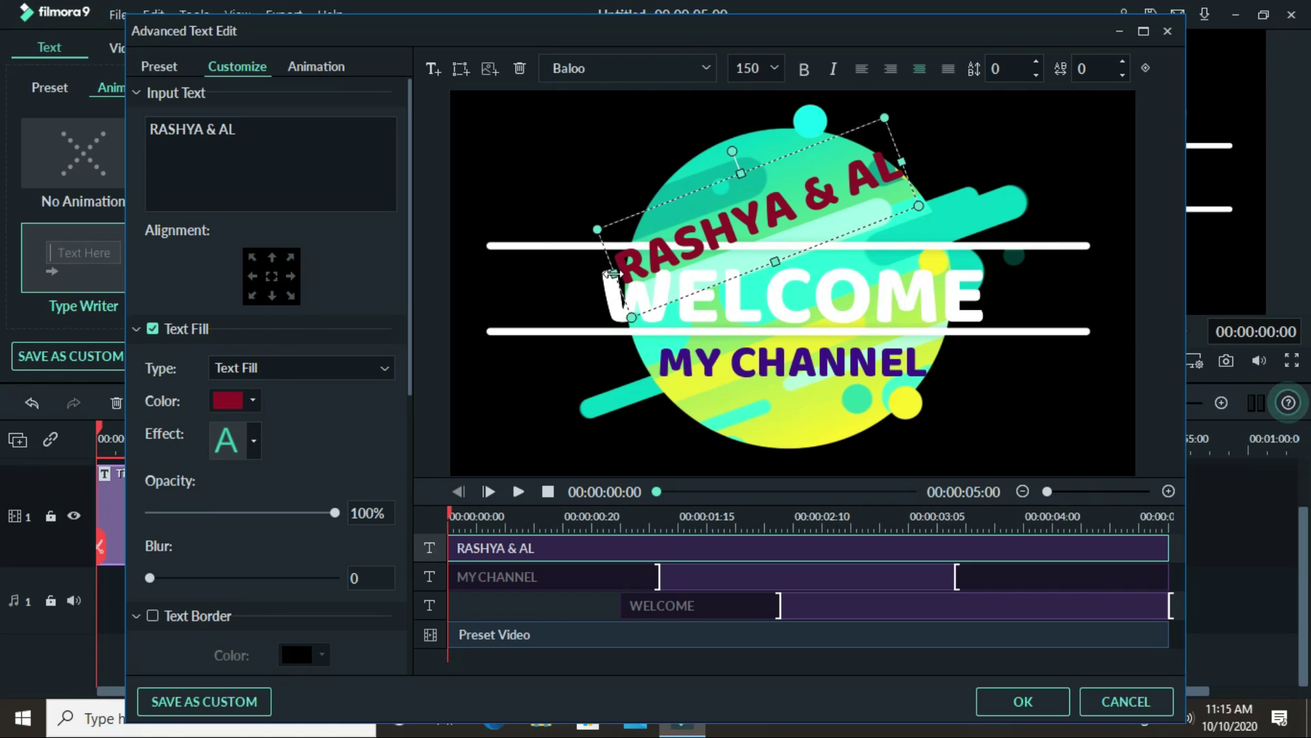
left_click(666, 250)
left_click_drag(666, 249, 669, 250)
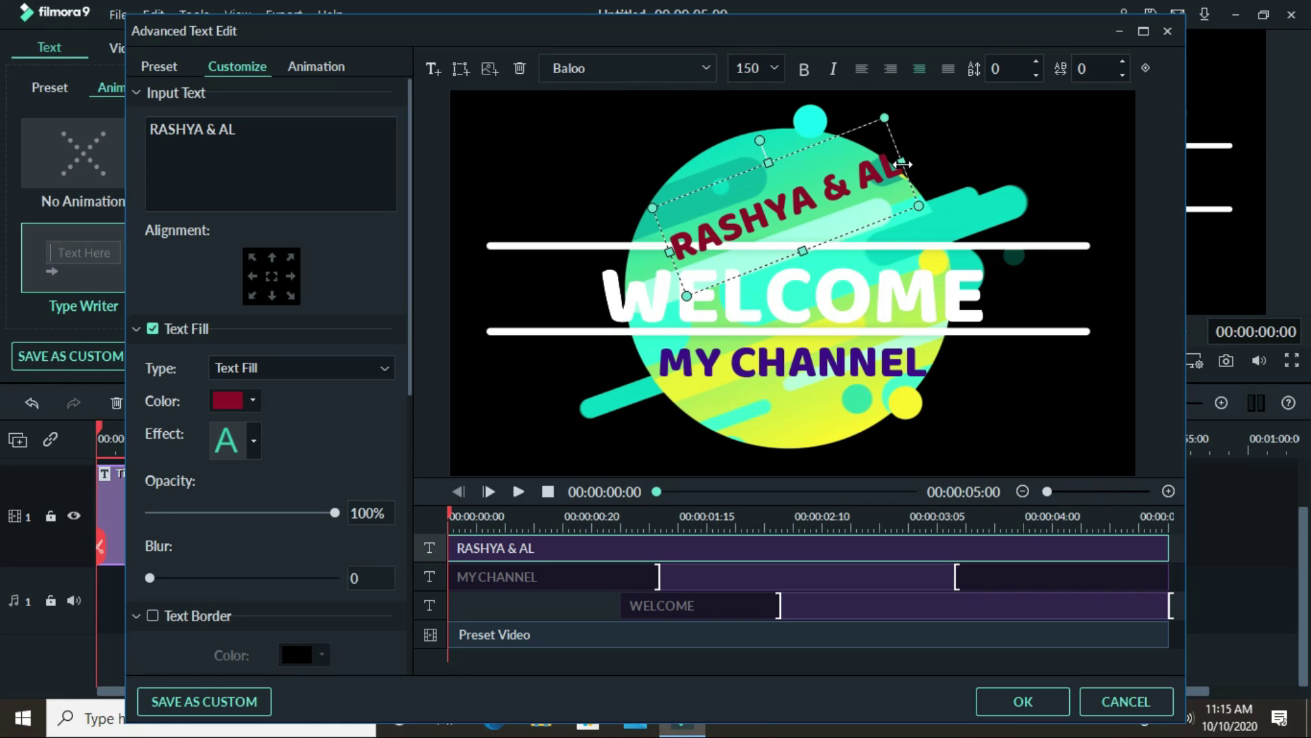
left_click_drag(902, 162, 875, 176)
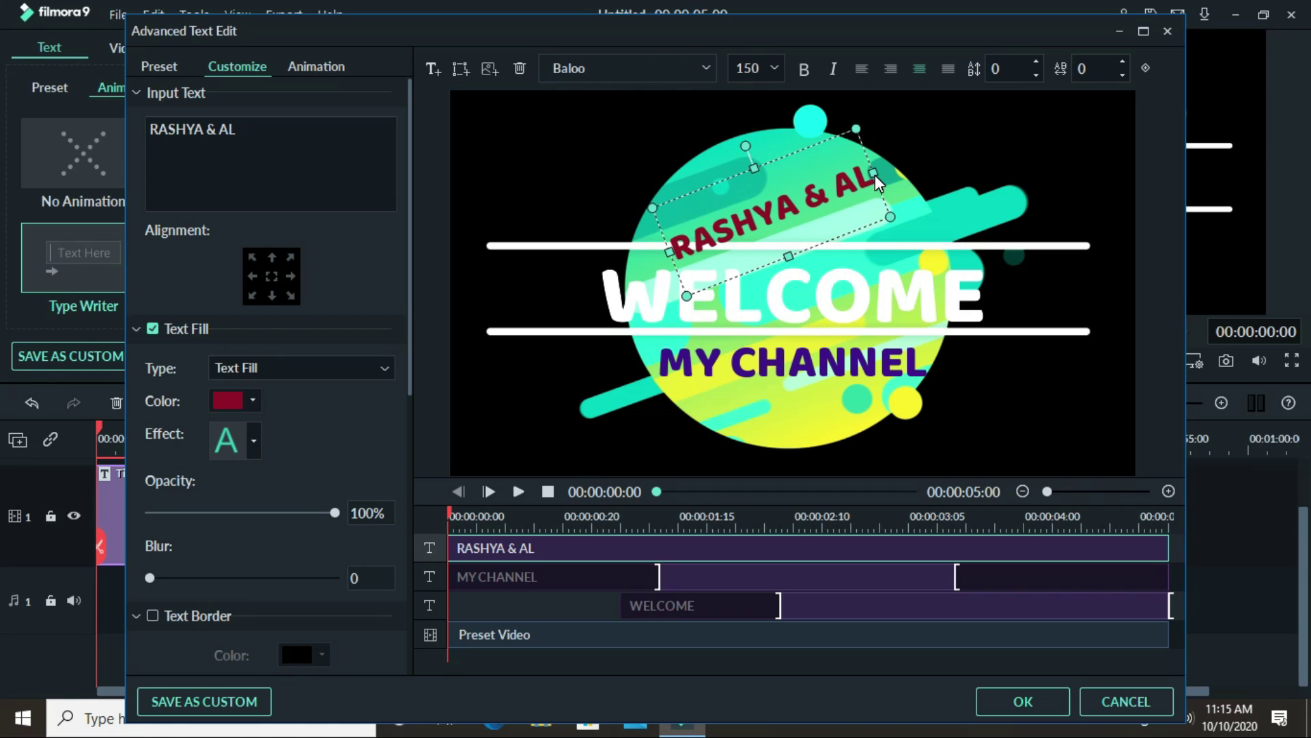
- Give the tilted names text the Crosszoom animation and the Text style 4 preset
left_click(334, 68)
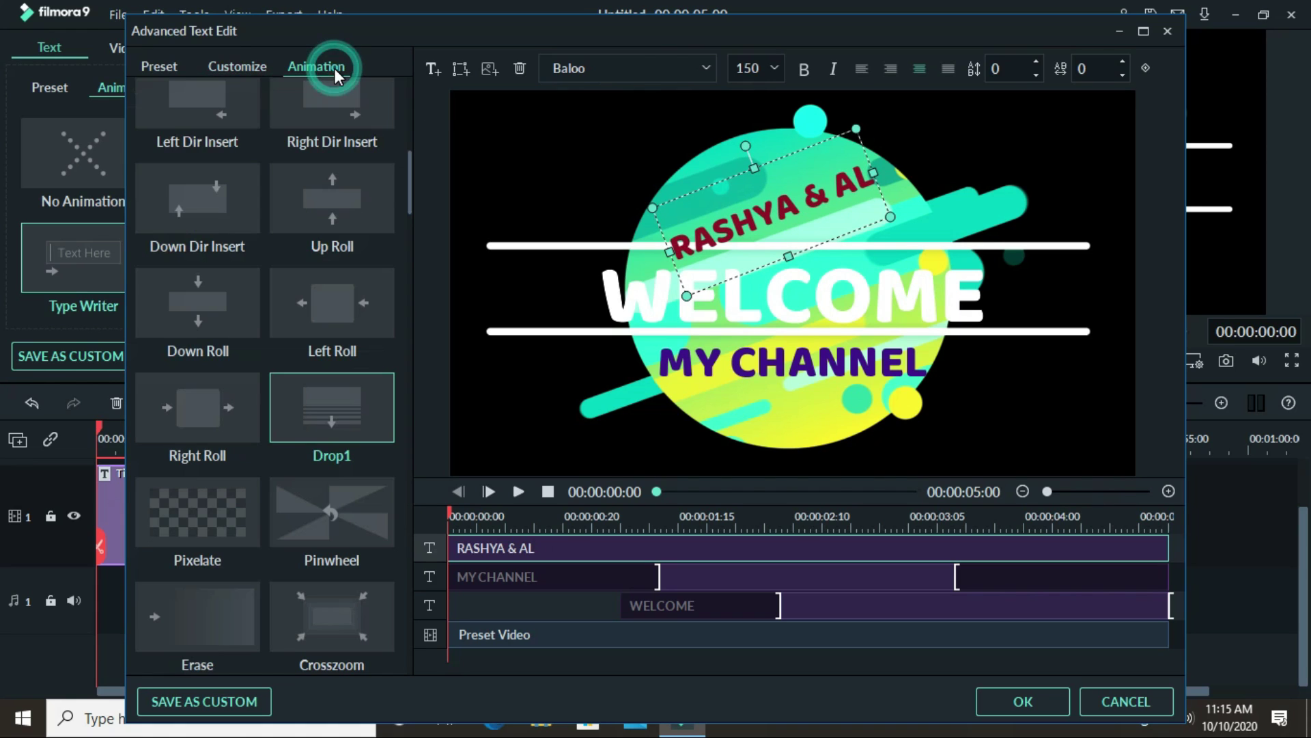
double_click(350, 532)
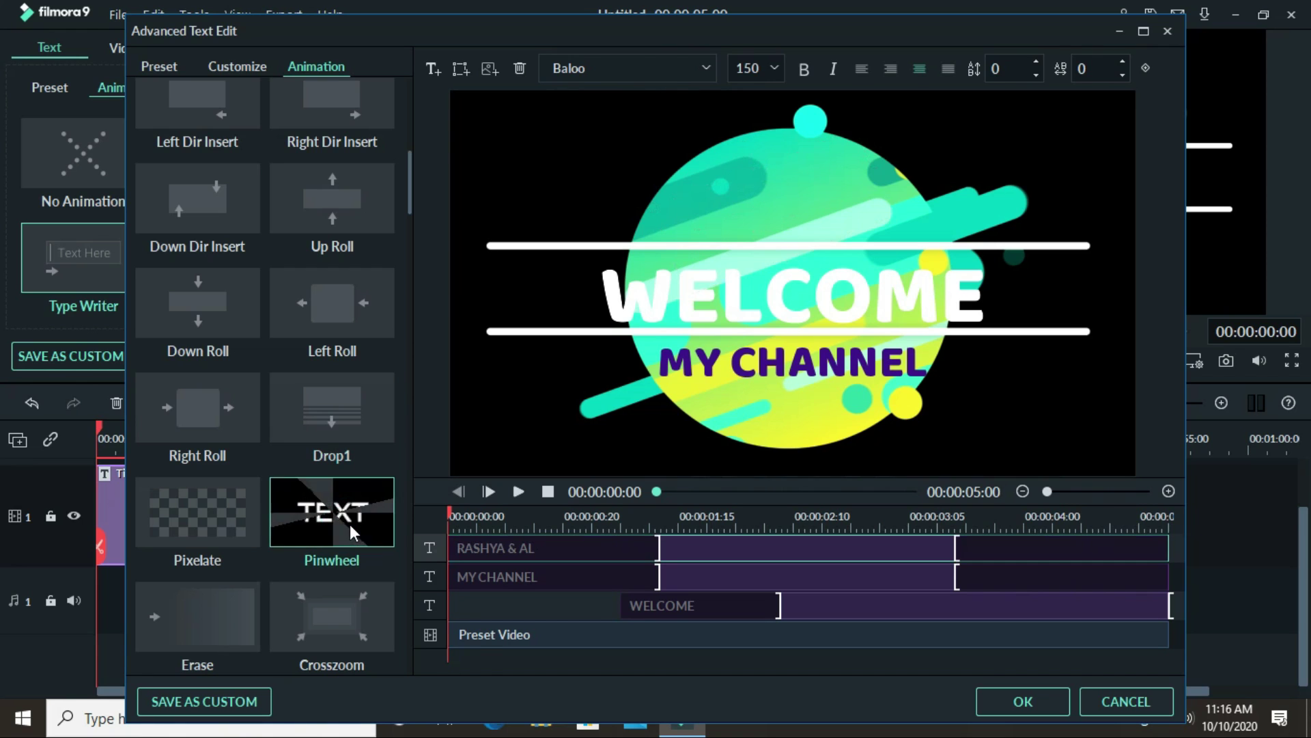
double_click(353, 617)
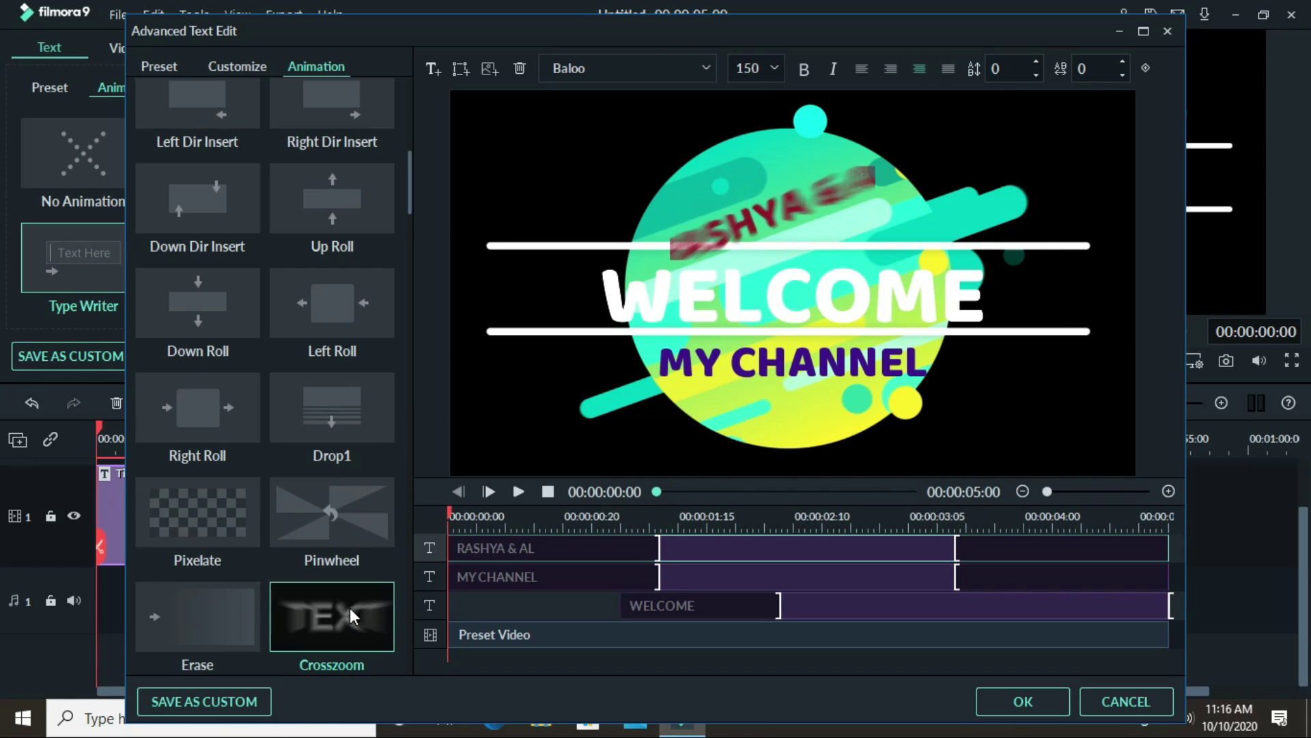
left_click(159, 68)
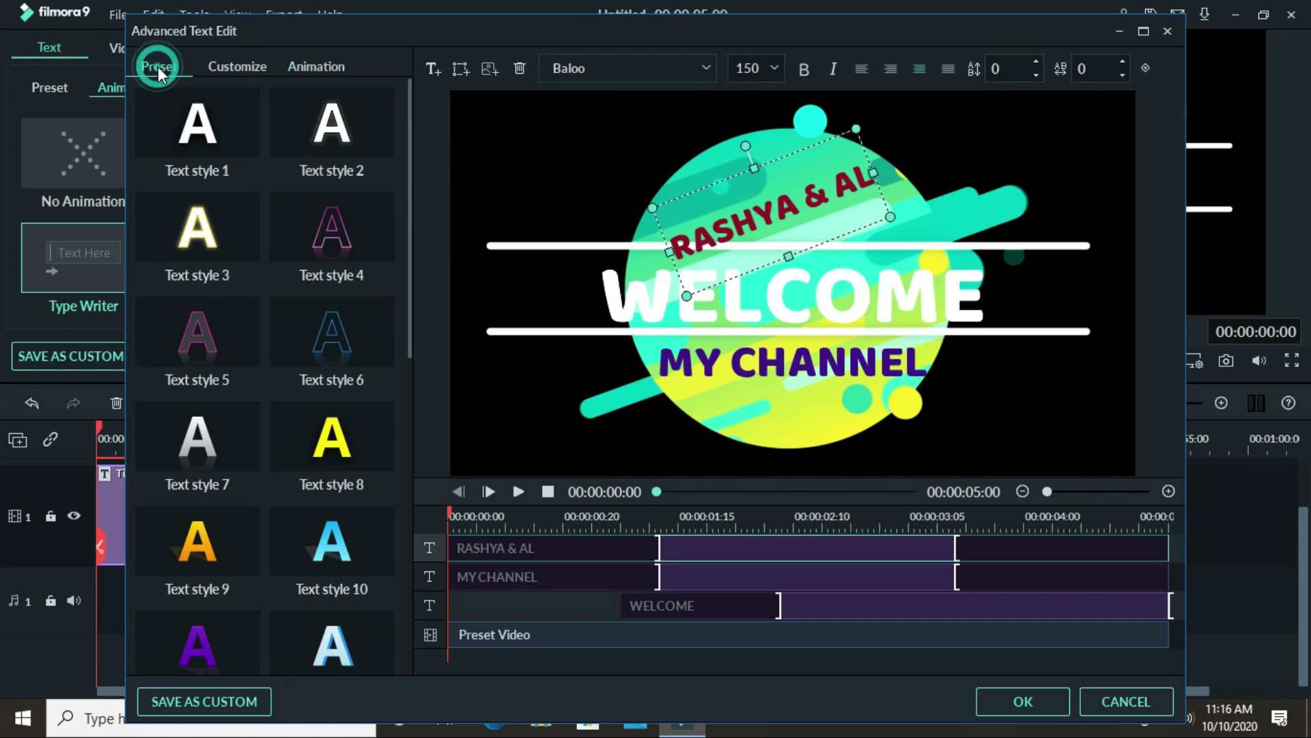
left_click(333, 225)
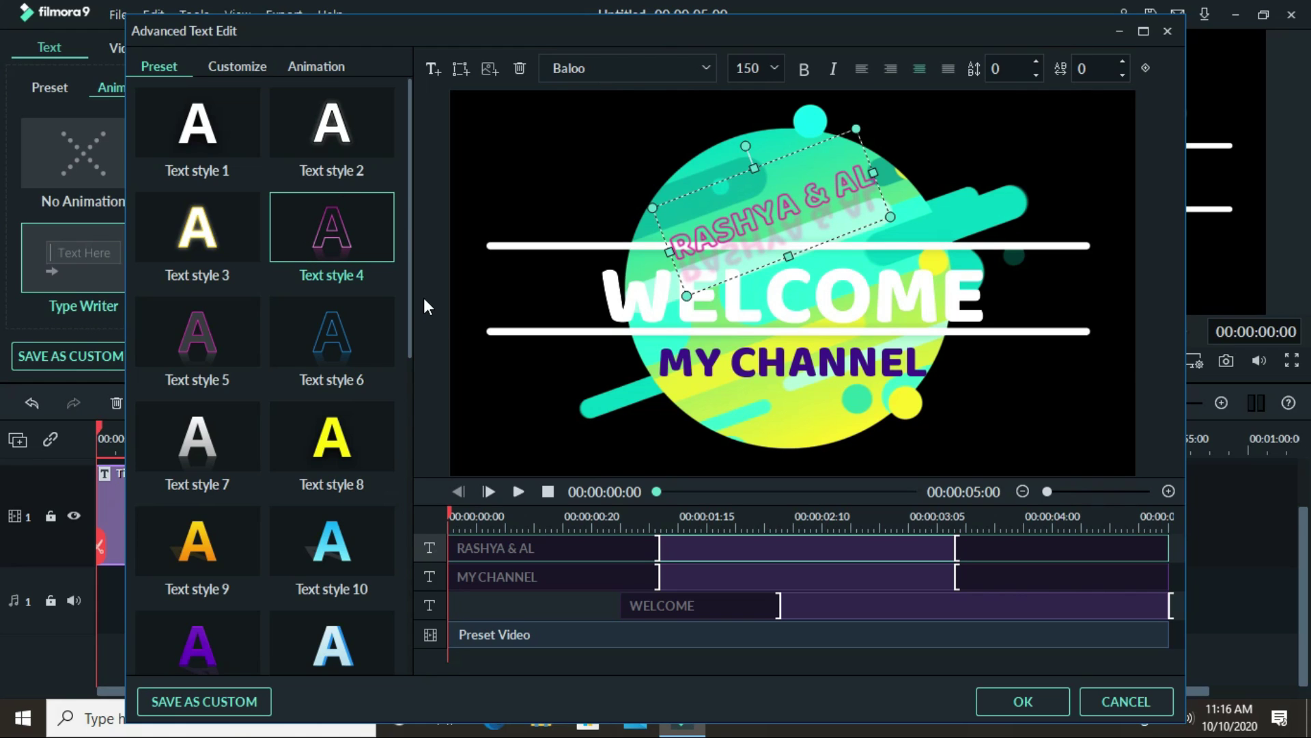
- Try the Text style 6 and Text style 8 presets on MY CHANNEL and confirm the title changes
left_click(741, 367)
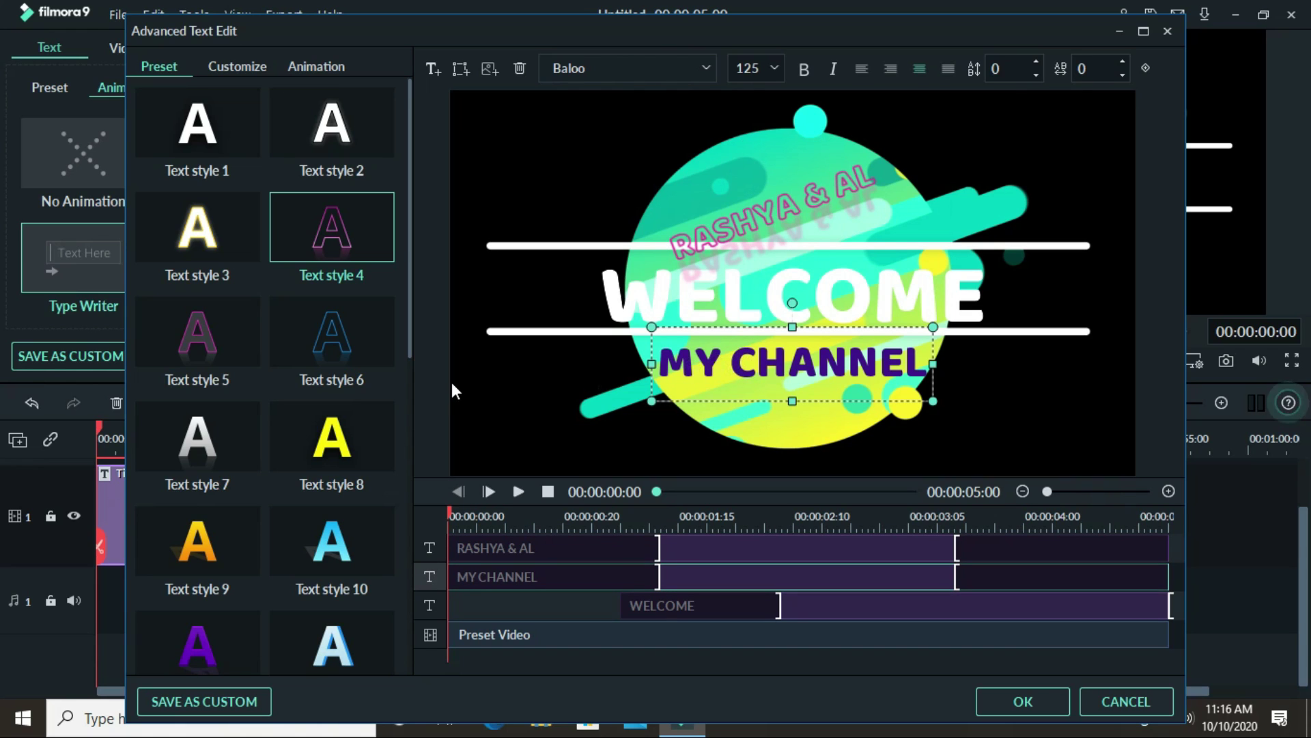
left_click(343, 345)
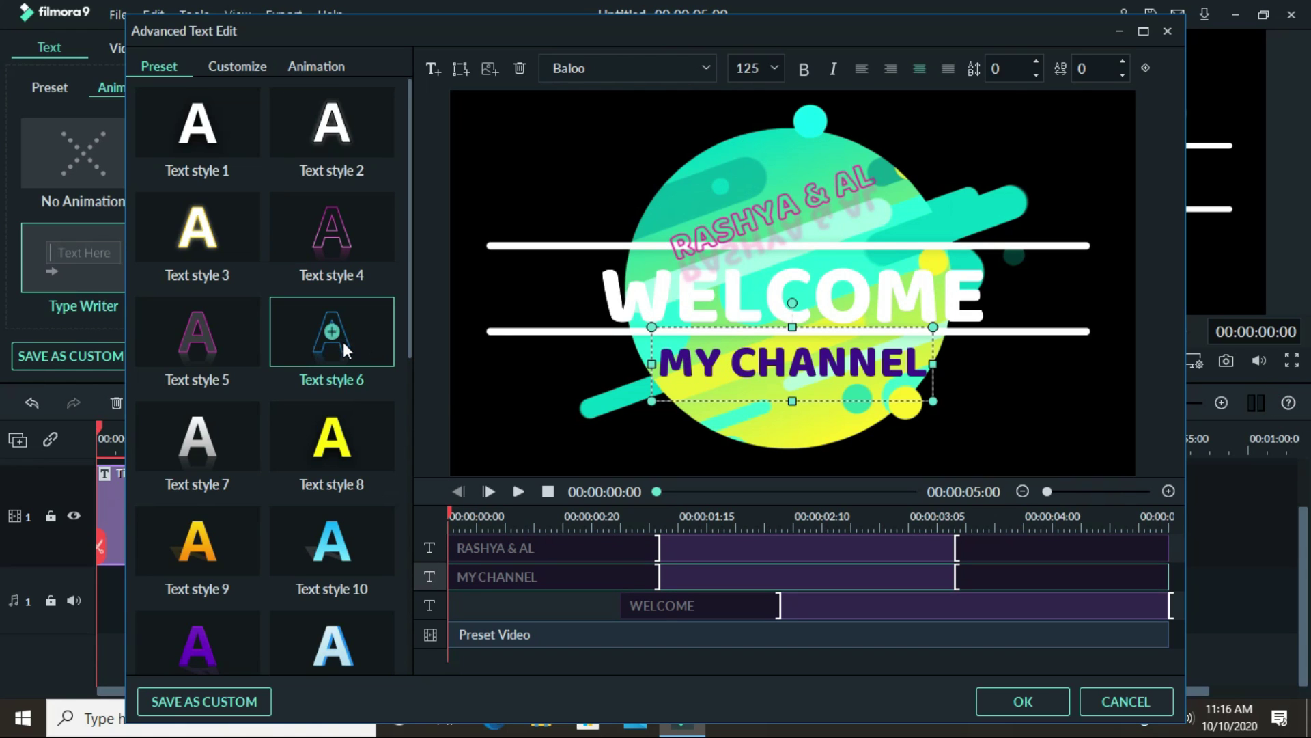
left_click(344, 449)
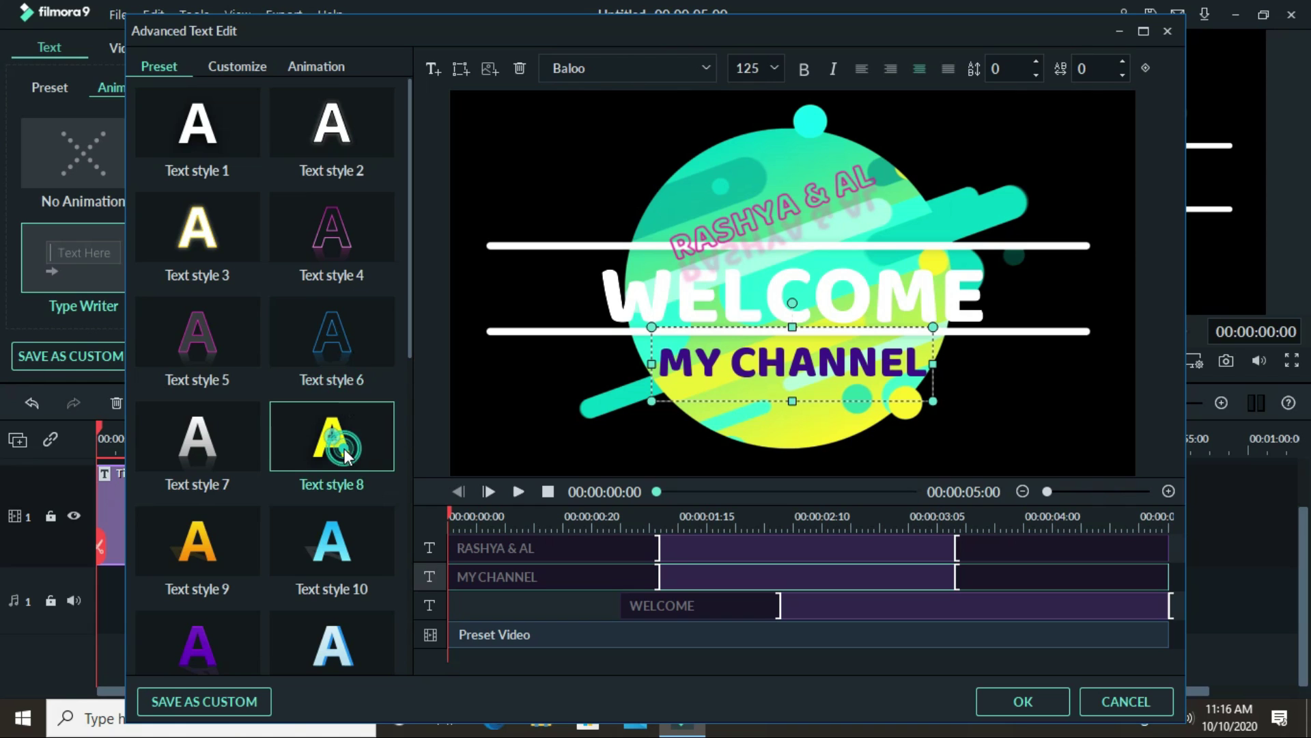
left_click(1023, 705)
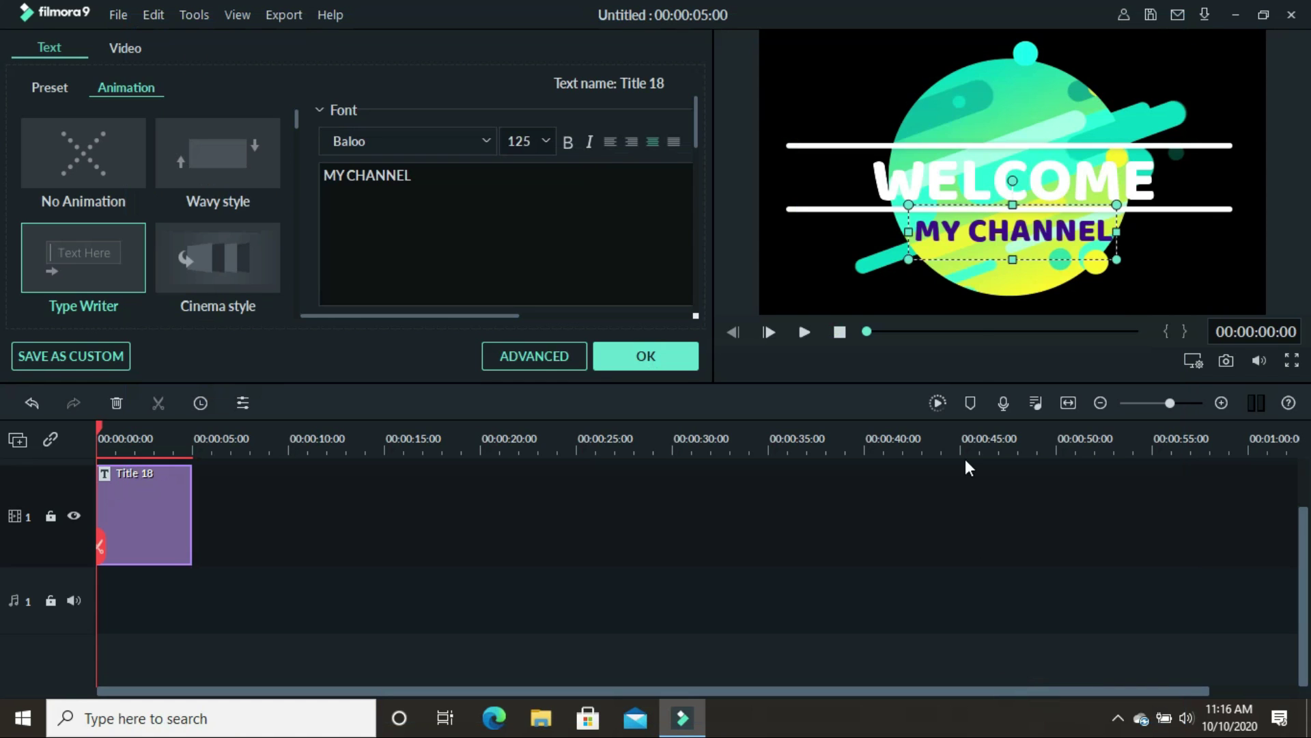
- Reopen the advanced text editor, try the Text style 12 preset on MY CHANNEL, and confirm with the text slightly narrower
left_click(564, 353)
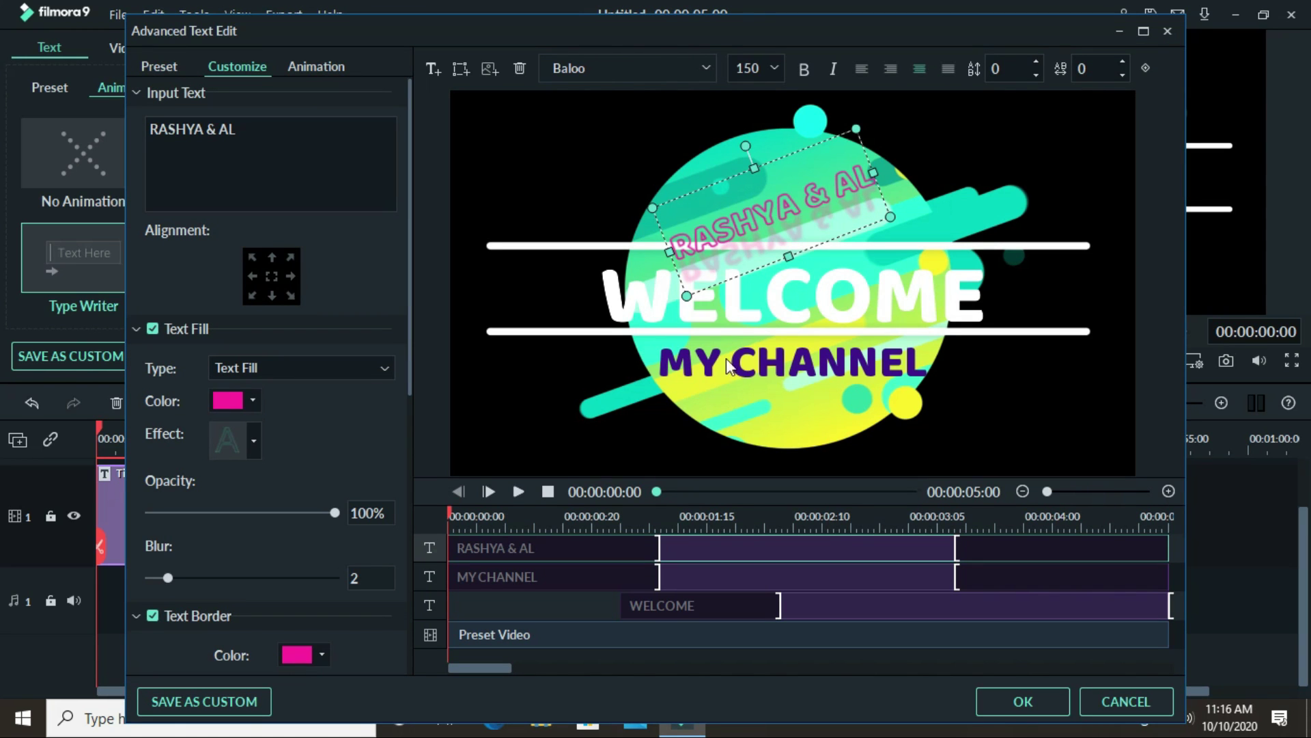
left_click(748, 360)
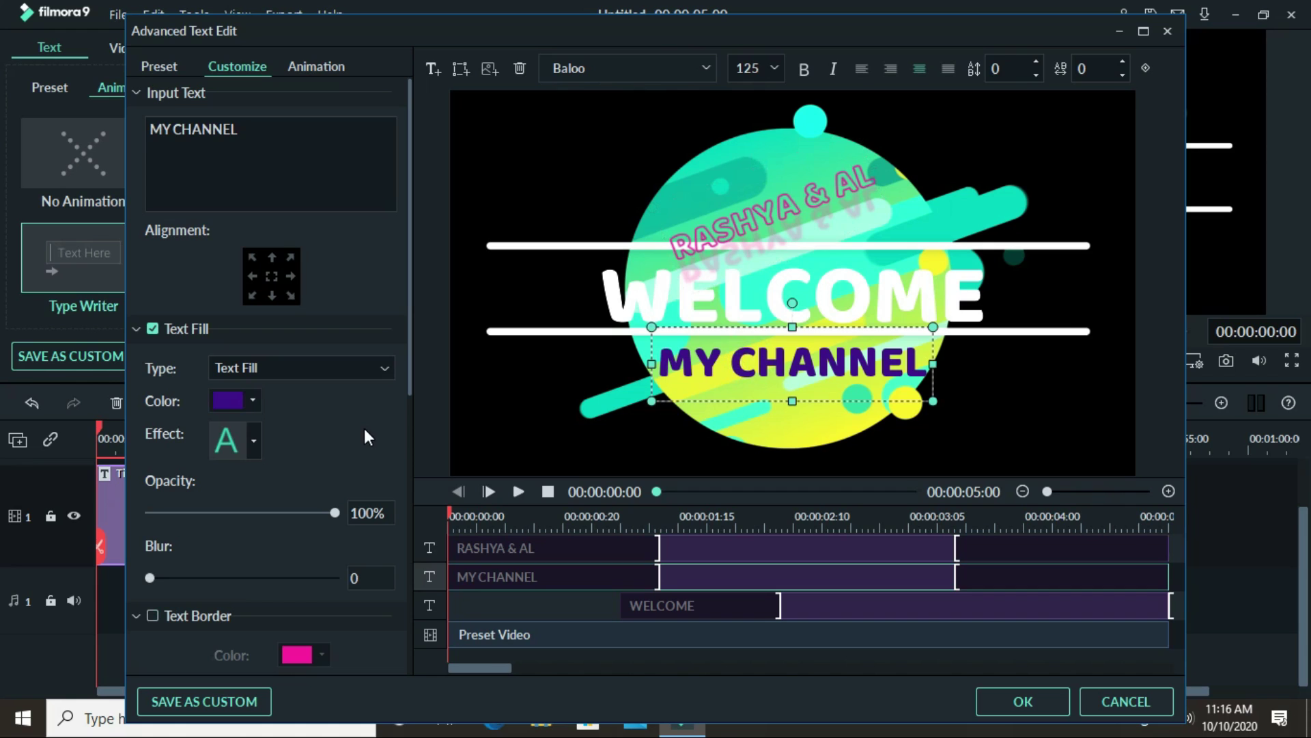
left_click(158, 67)
left_click(186, 534)
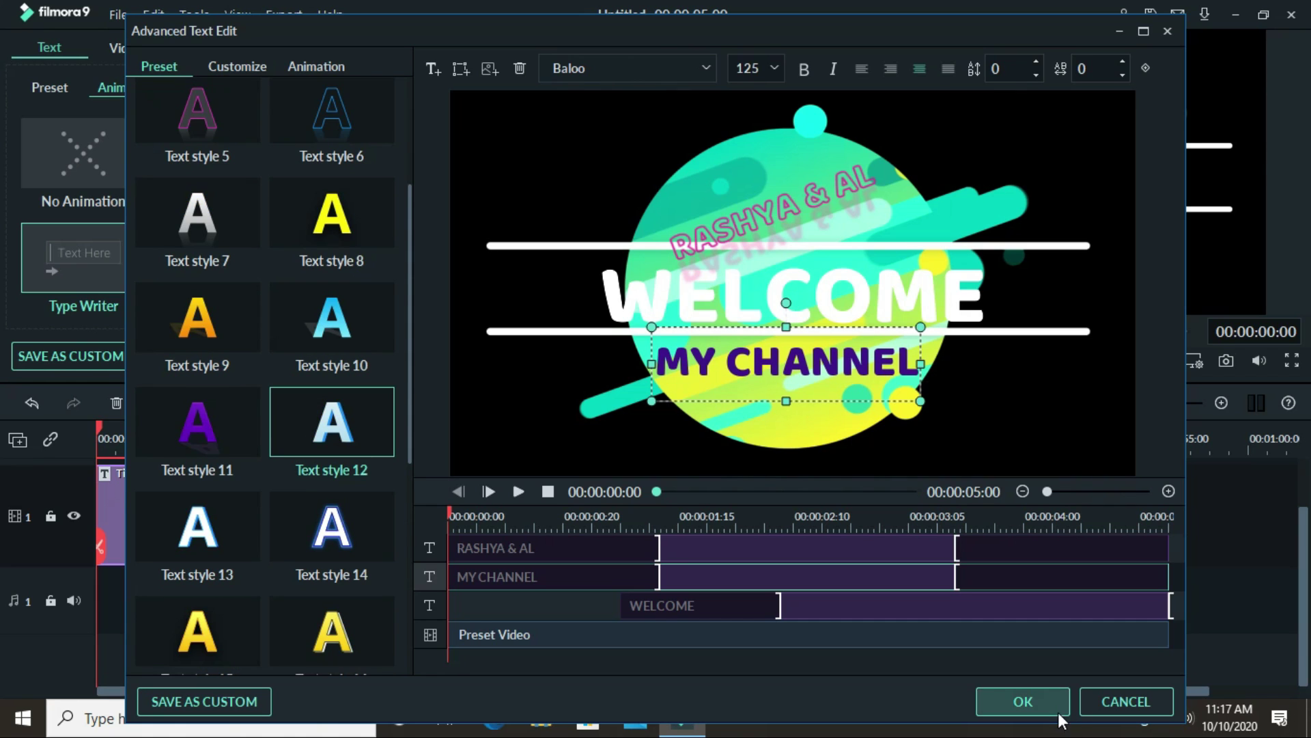
left_click(1055, 710)
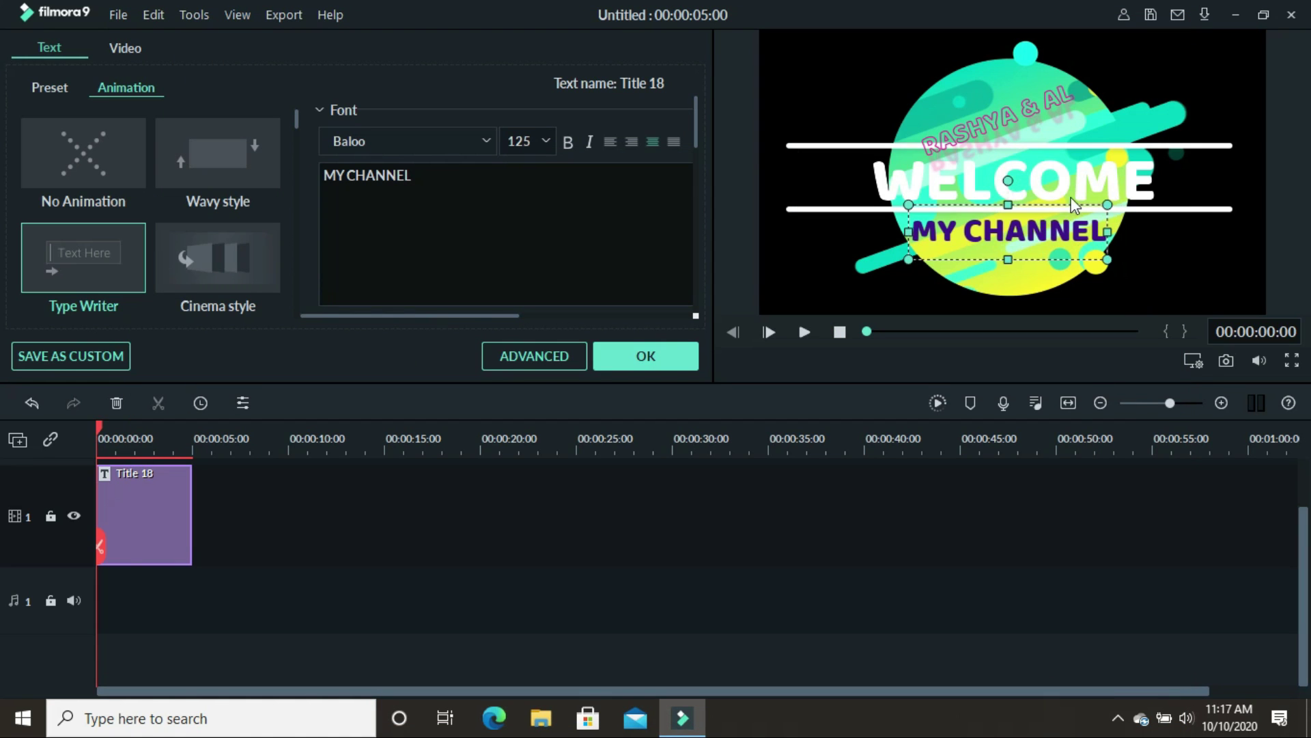
- Apply the Text style 14 preset to the WELCOME text in the advanced text editor
left_click(1063, 178)
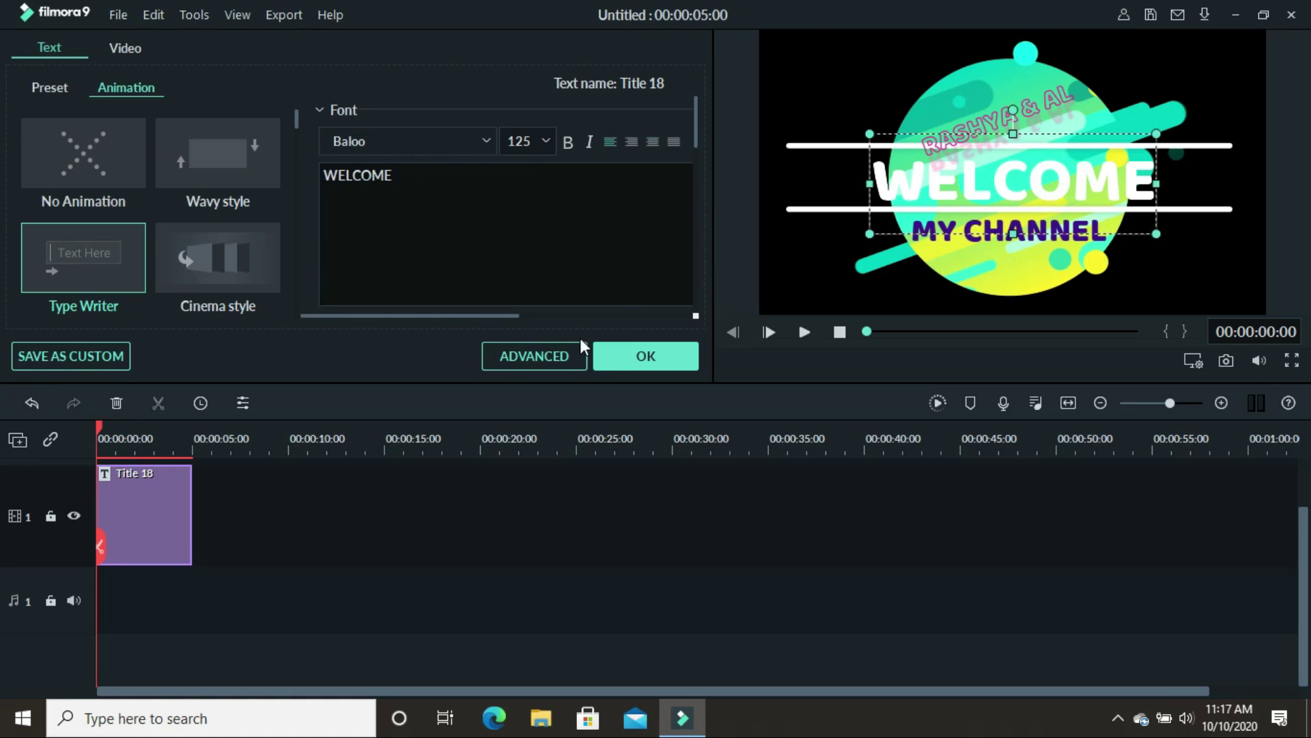
left_click(559, 349)
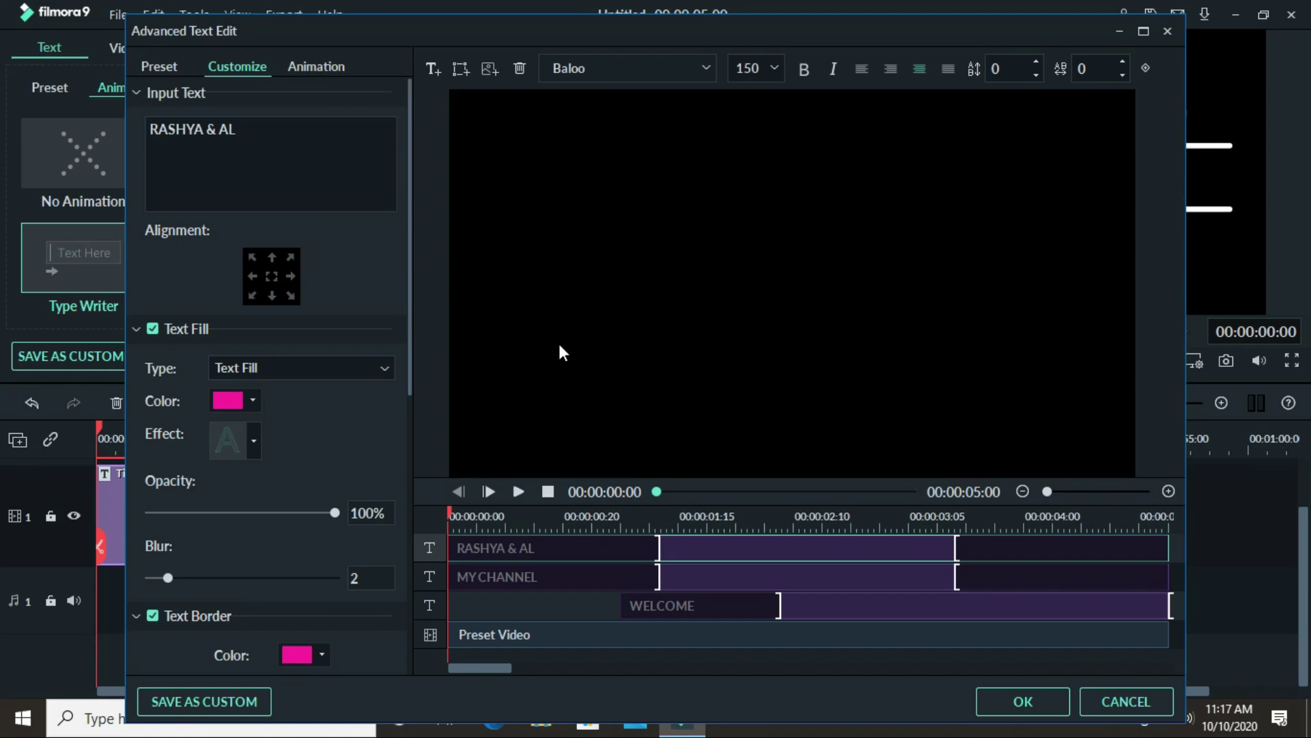
left_click(169, 69)
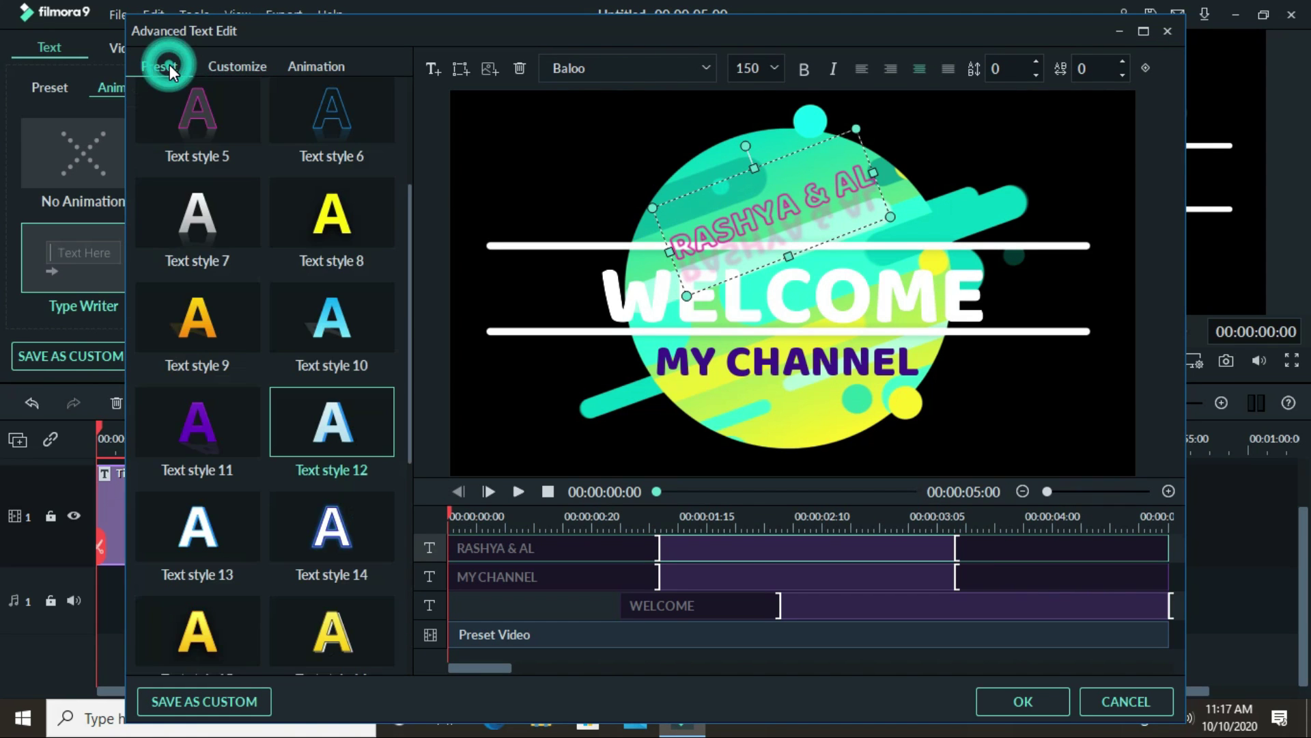
left_click(621, 294)
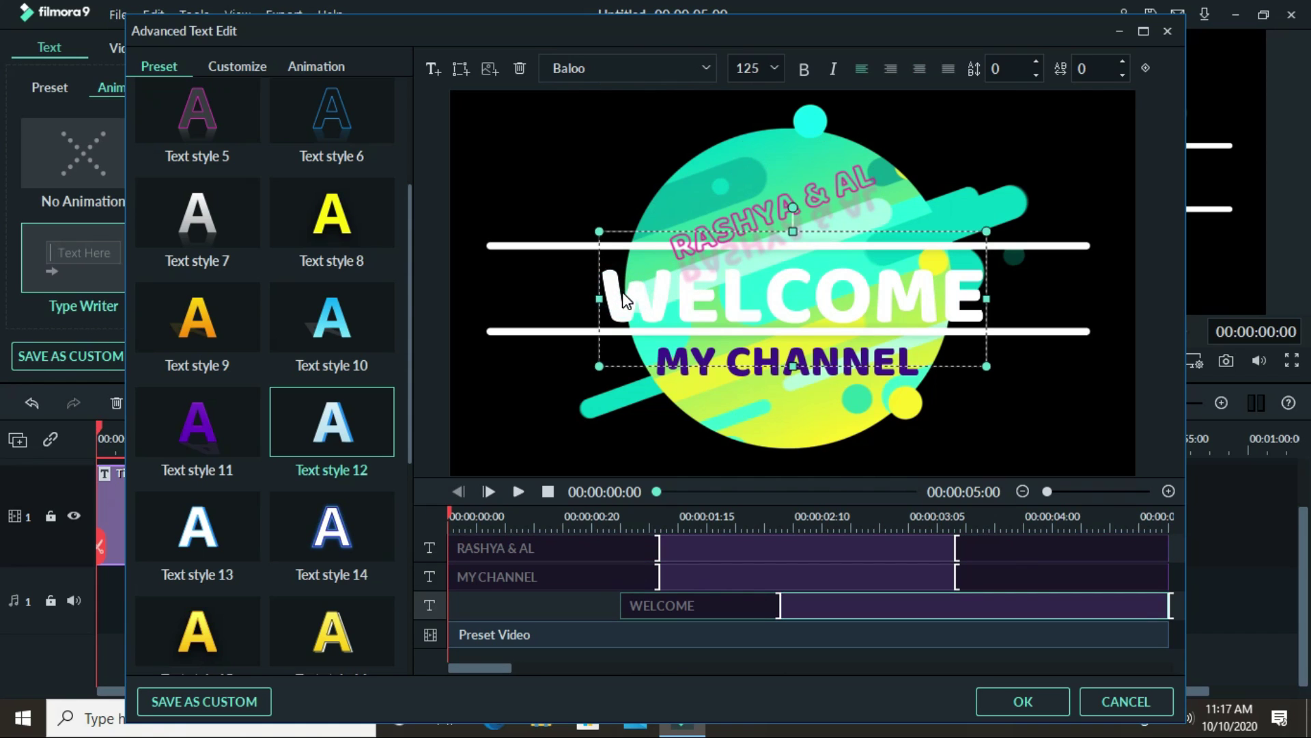
left_click(338, 527)
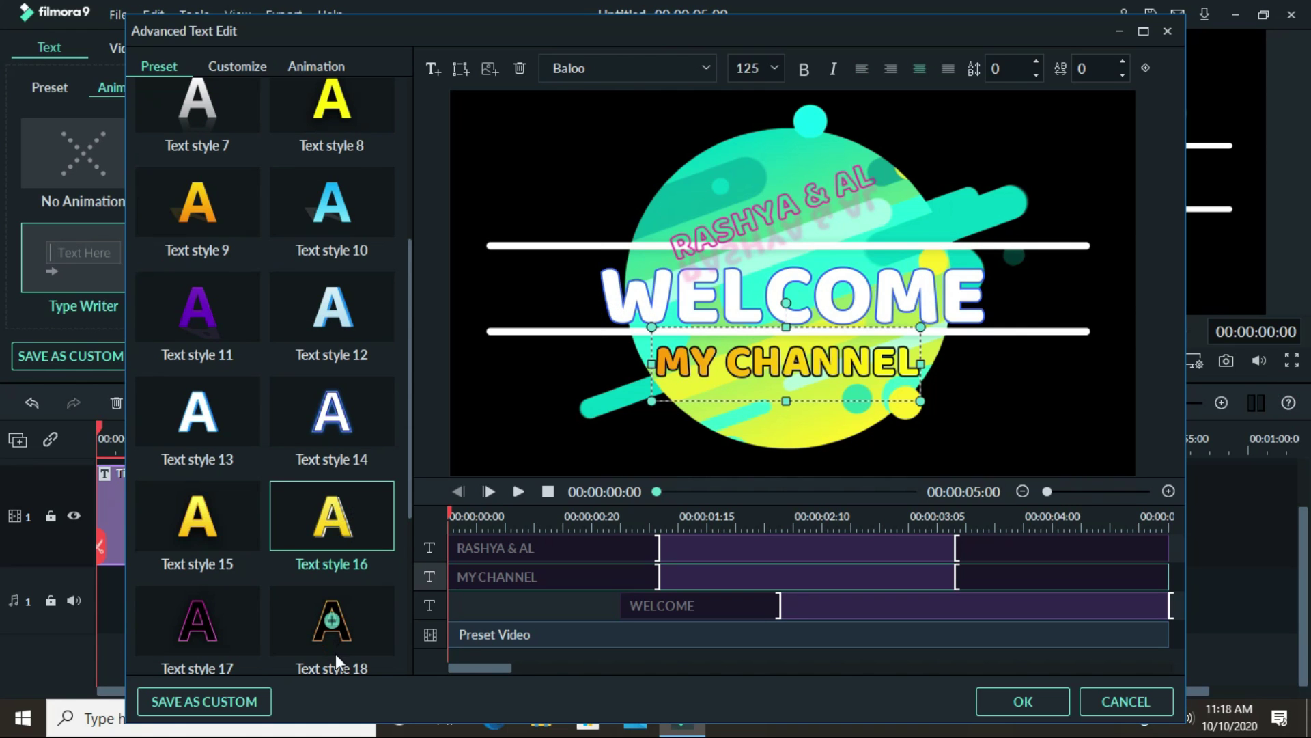
- Apply the Text style 18 preset to the MY CHANNEL text and confirm the title changes
double_click(362, 629)
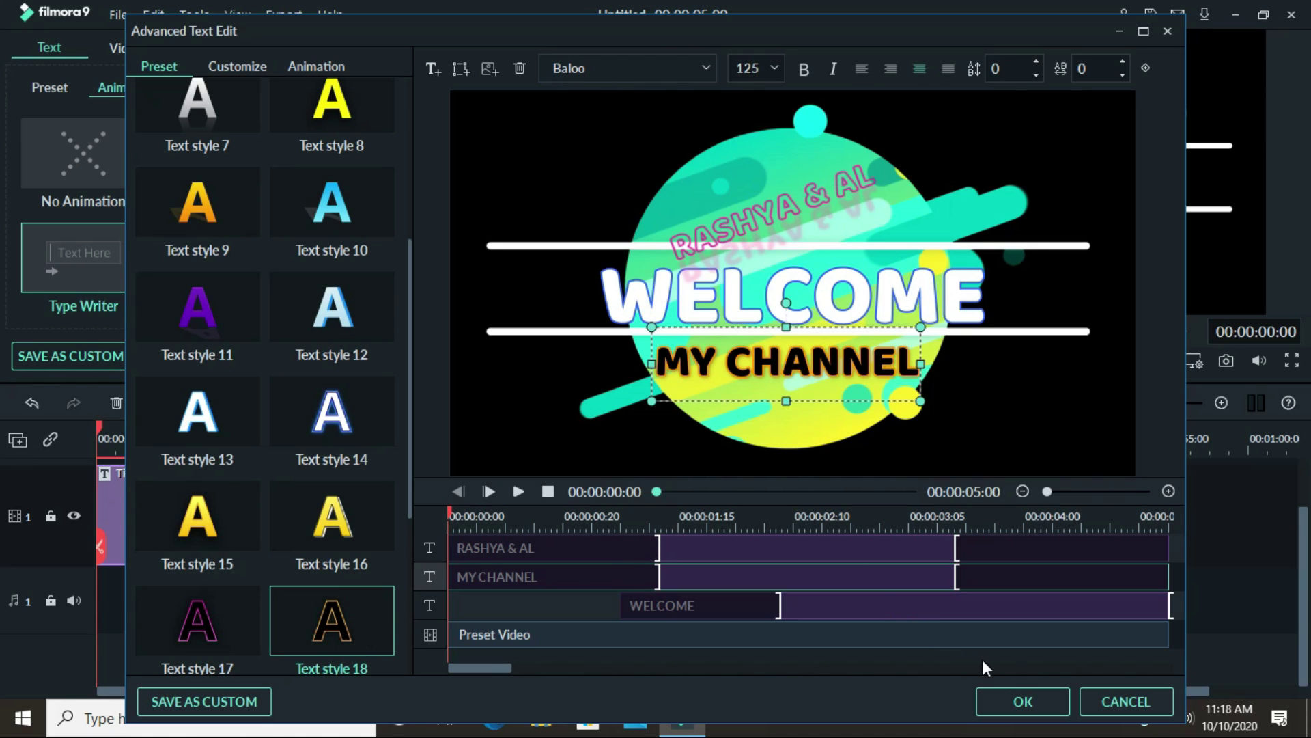
left_click(1020, 699)
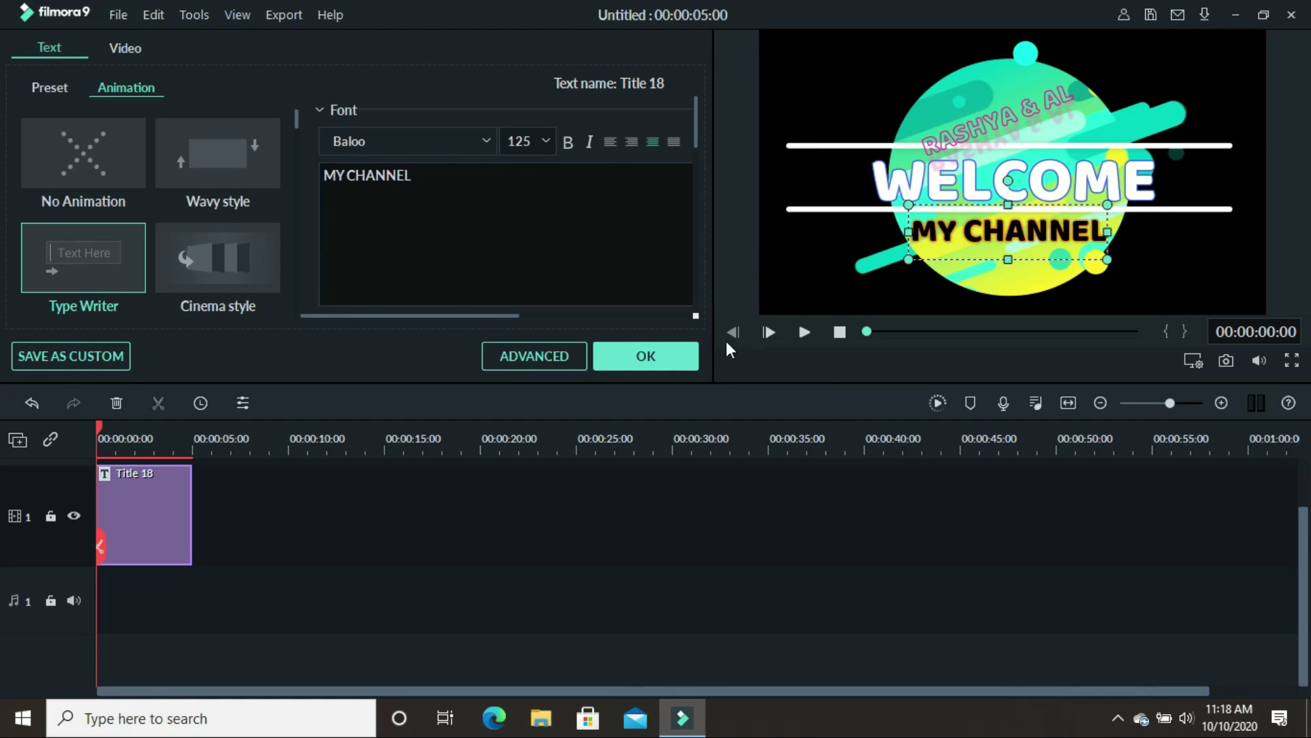
- Confirm the Title 18 edits, add the Multi-Frame Title directly after it on the timeline and open it for editing
left_click(666, 355)
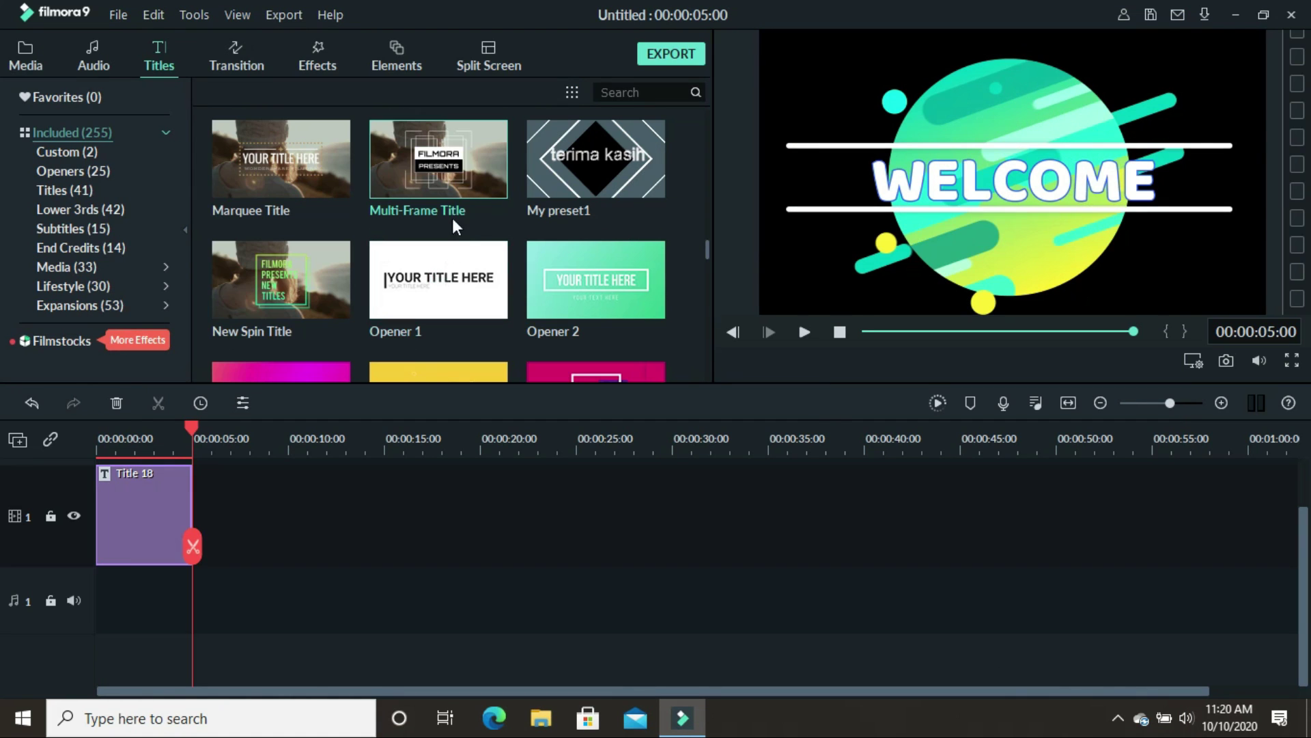
left_click_drag(465, 157, 211, 507)
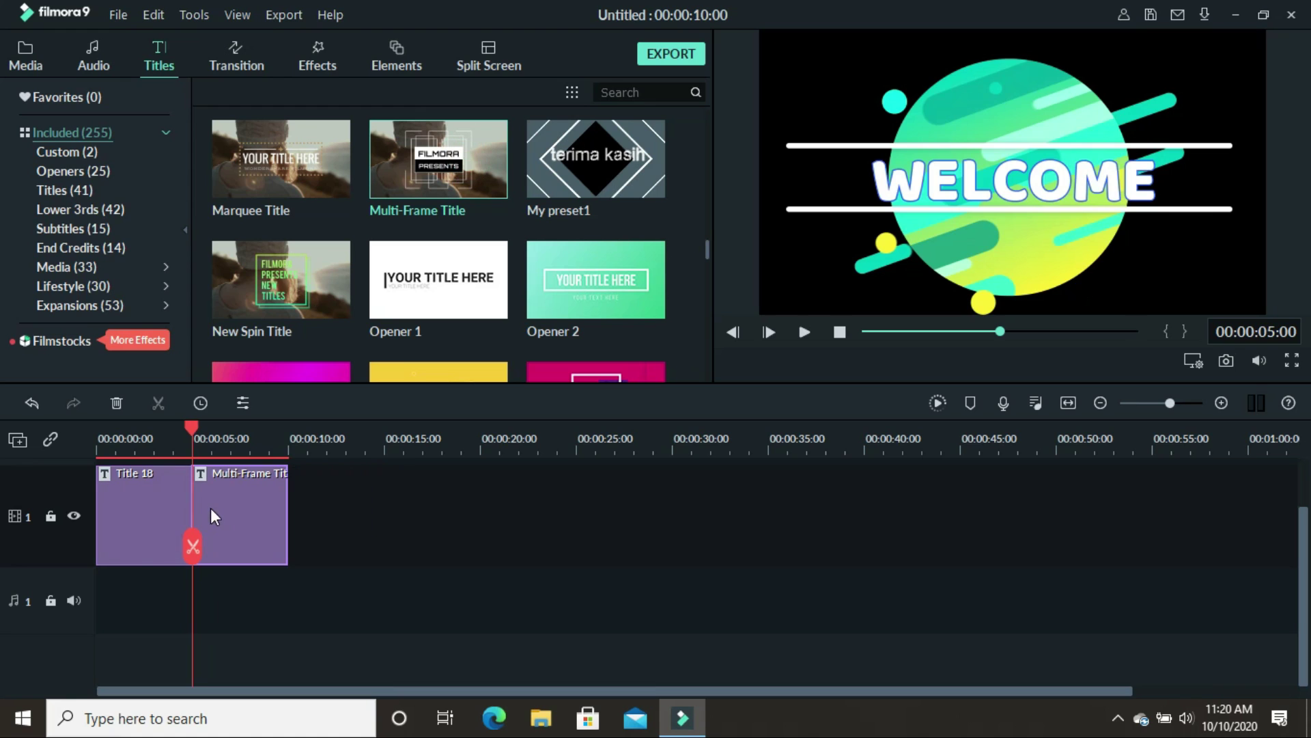
double_click(239, 510)
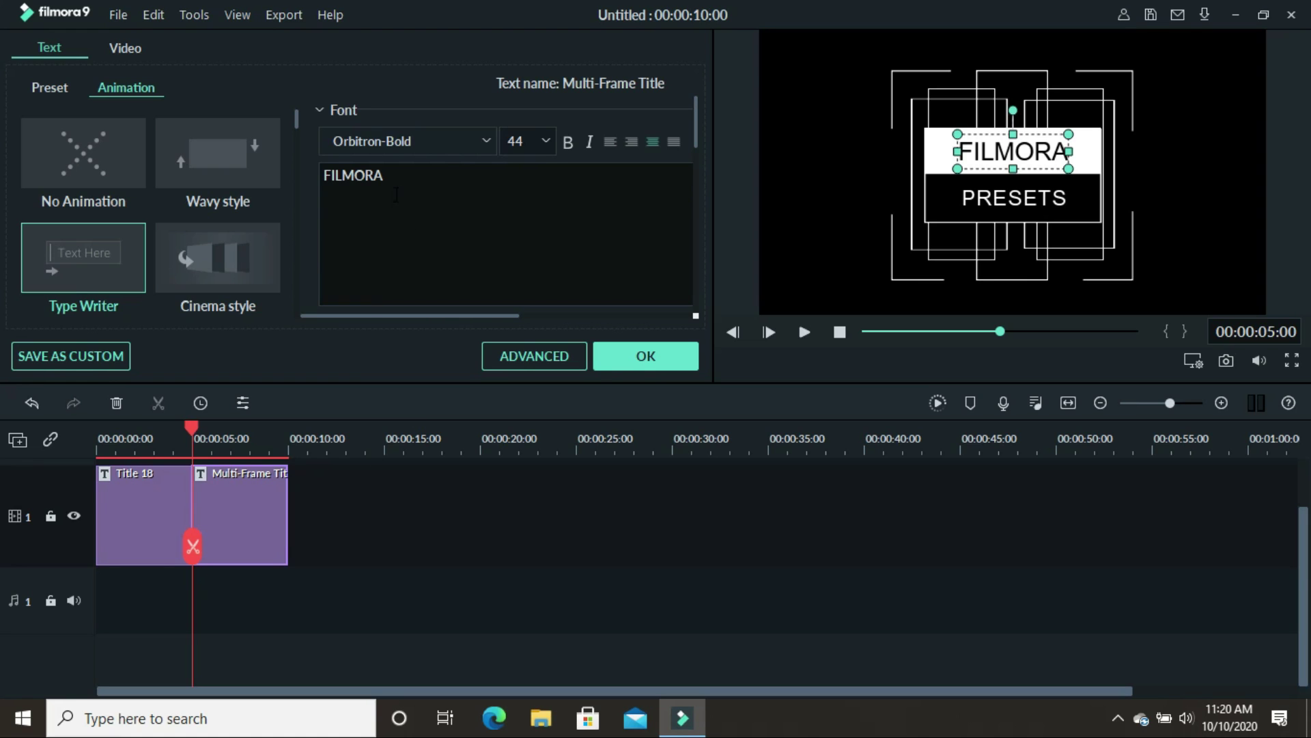
- Replace the FILMORA text in the Multi-Frame Title with the two creators' names joined by an ampersand
left_click_drag(396, 195, 297, 174)
type("R")
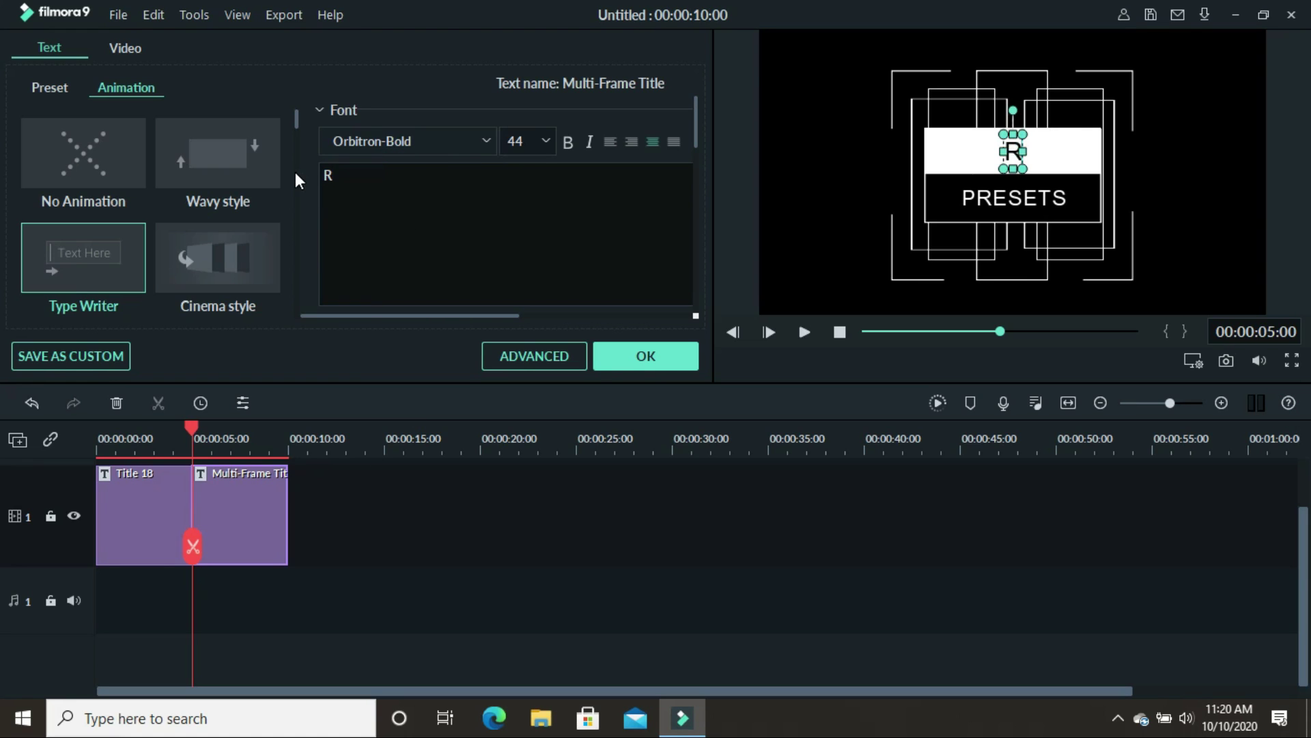
type("AS")
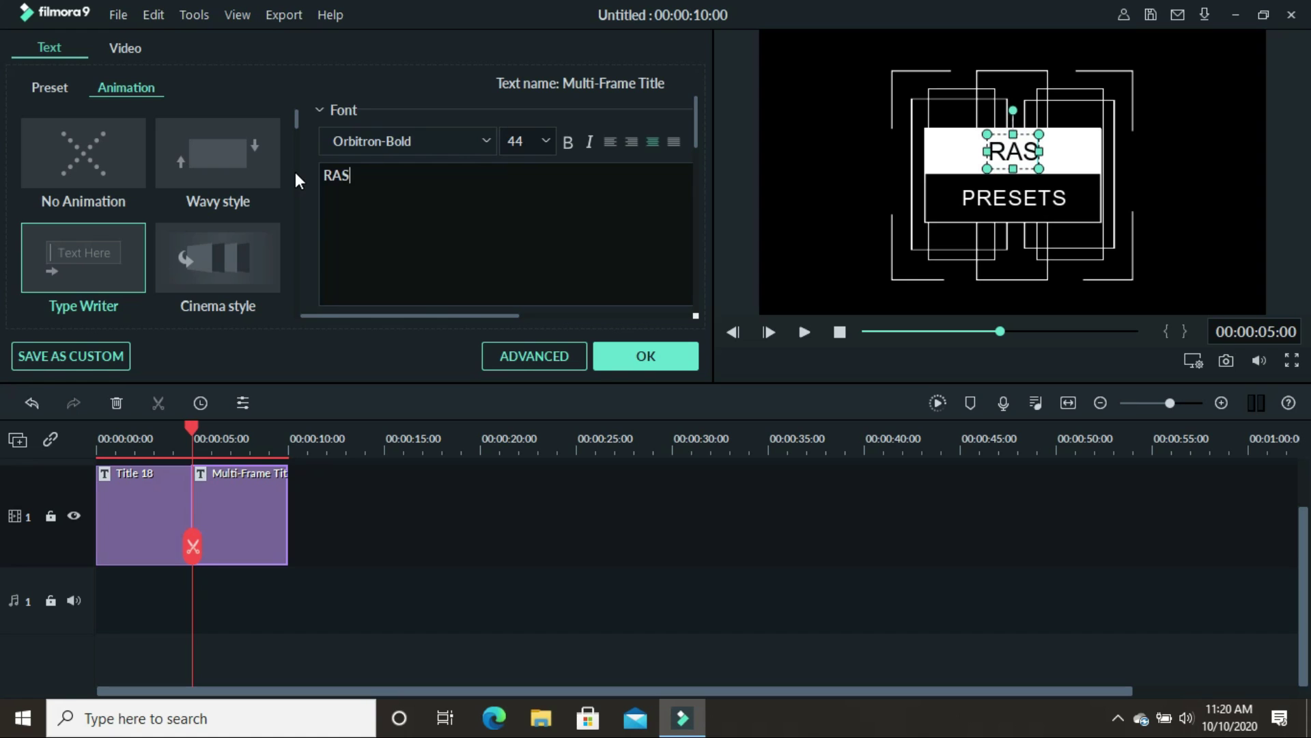
type("HYA")
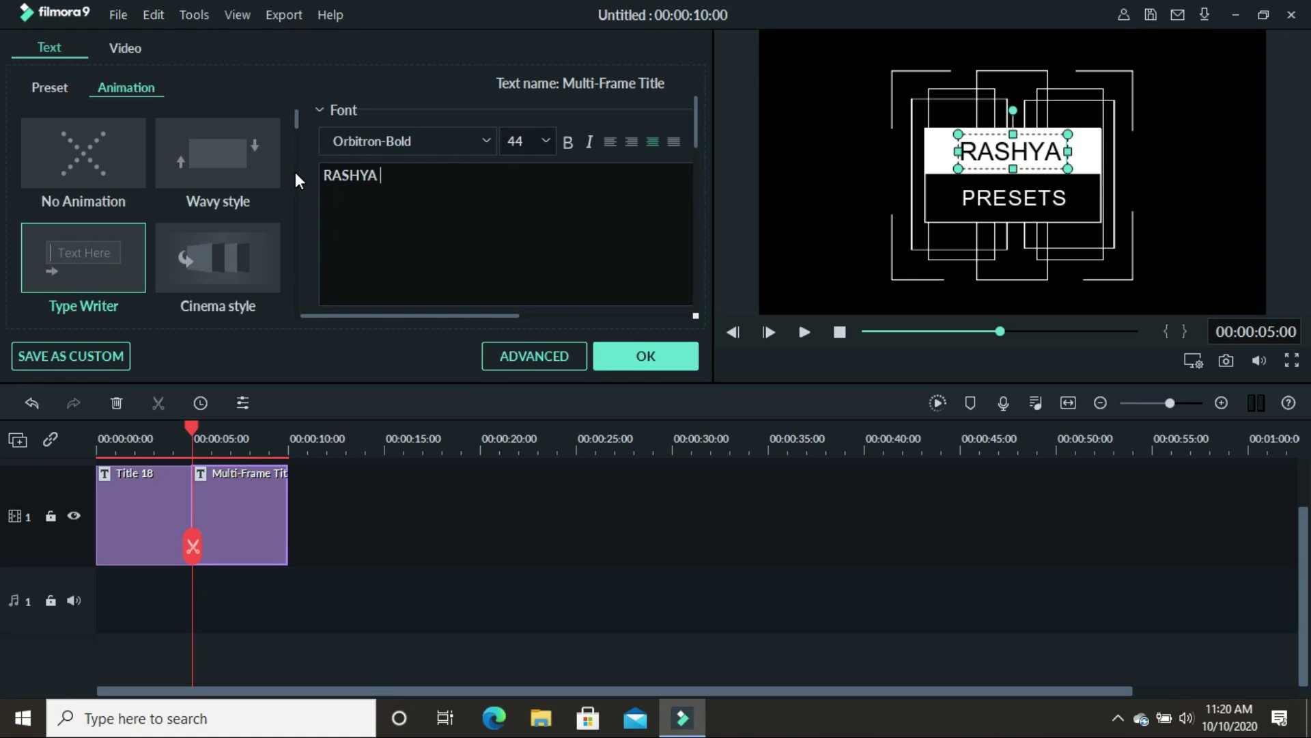
type(" &")
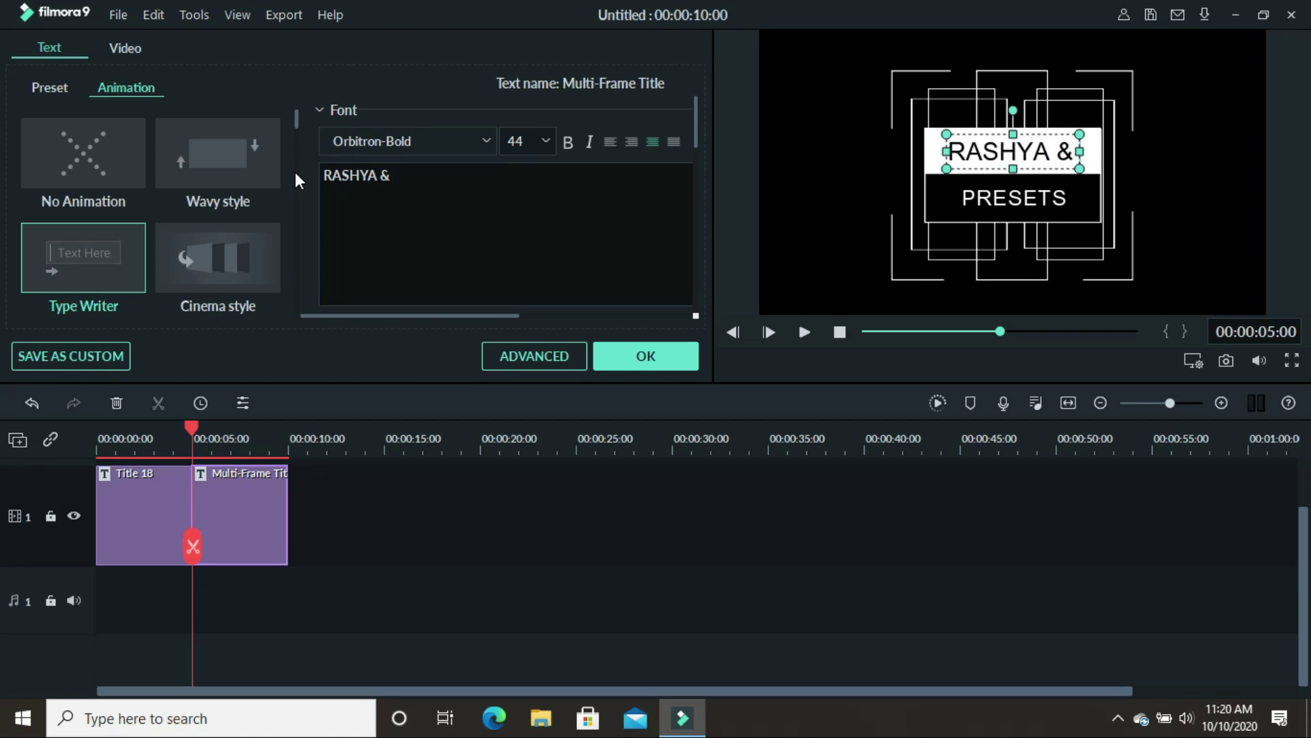
type(" AL")
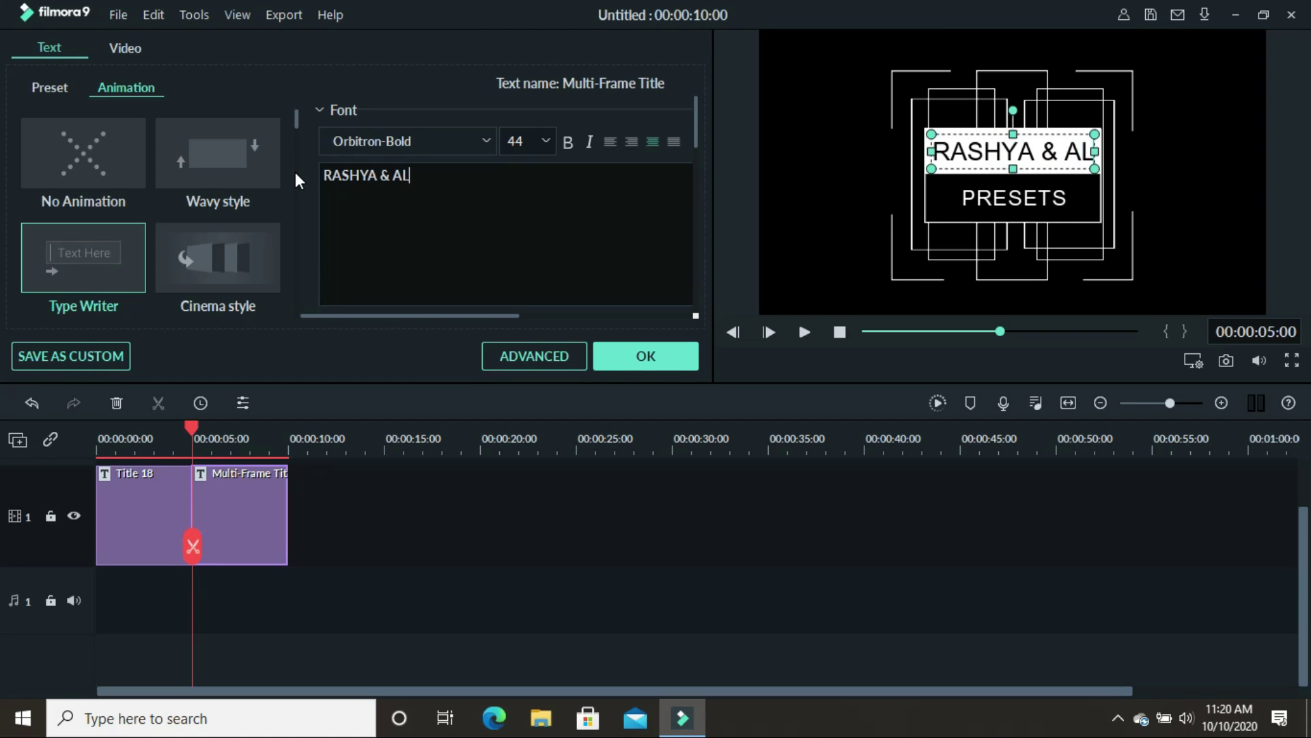
- Apply the last text fill effect to the creators' names in the Multi-Frame Title using the advanced text editor
left_click(1017, 249)
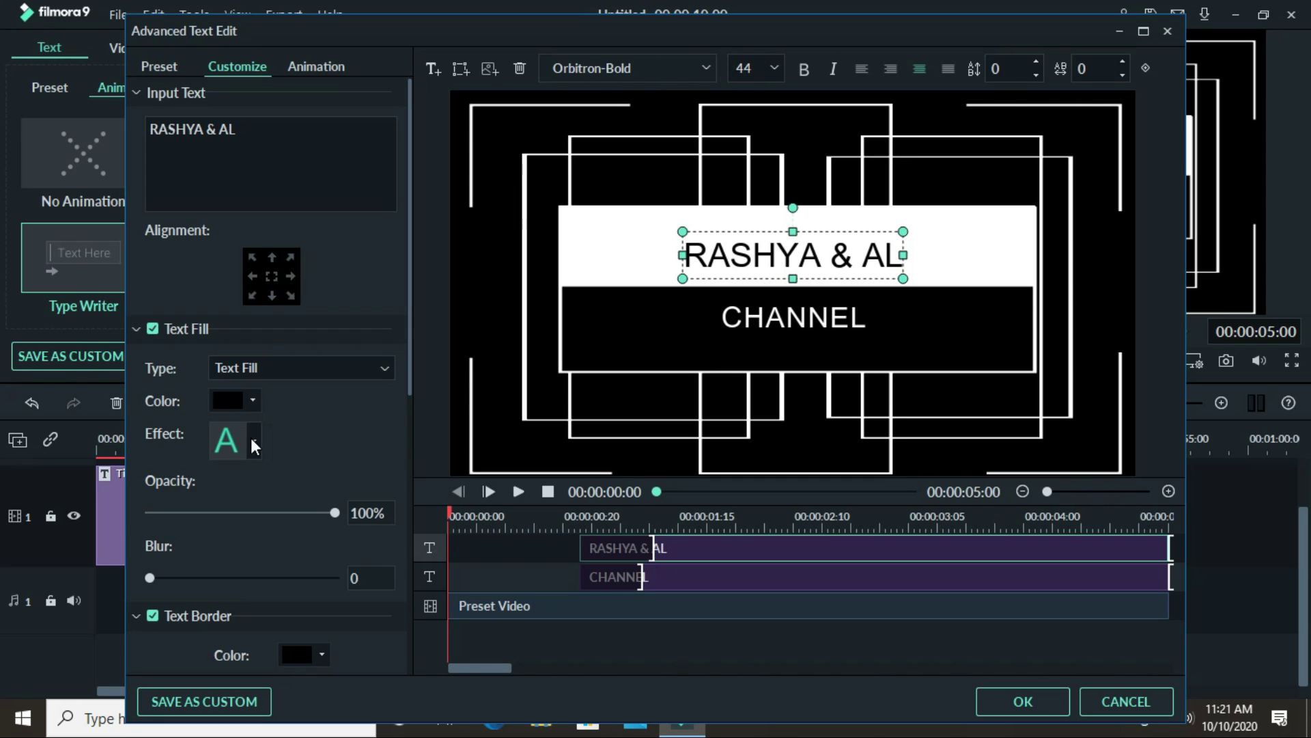
left_click(252, 441)
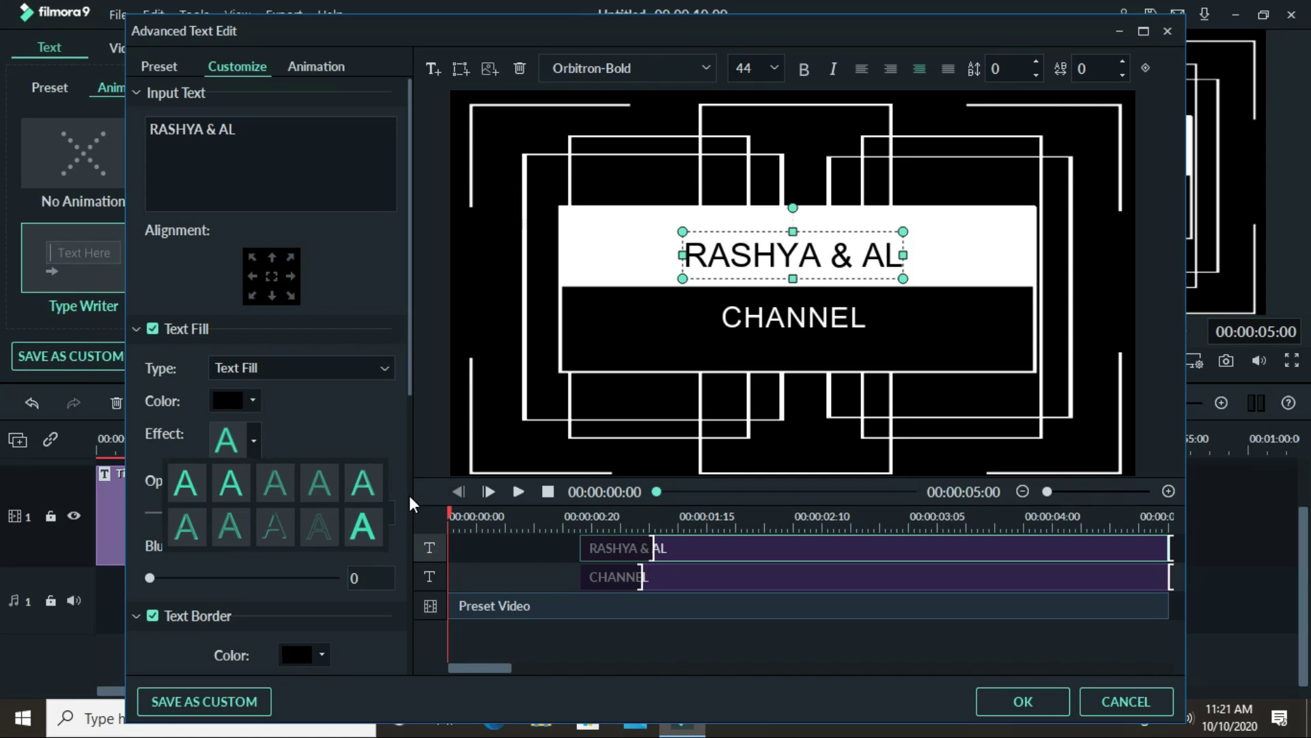
left_click(362, 528)
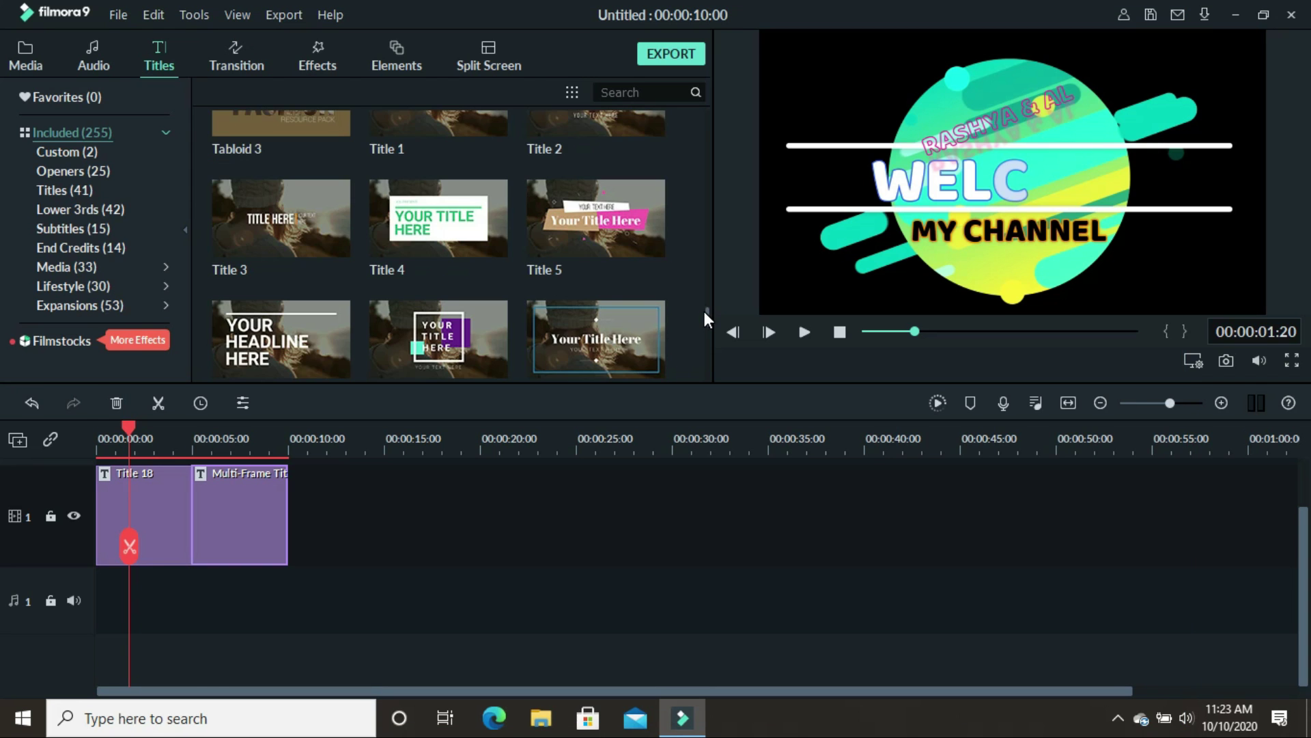
- Add the Title 15 template directly after the Multi-Frame Title on the timeline and open it for editing
scroll(705, 316, "down", 1)
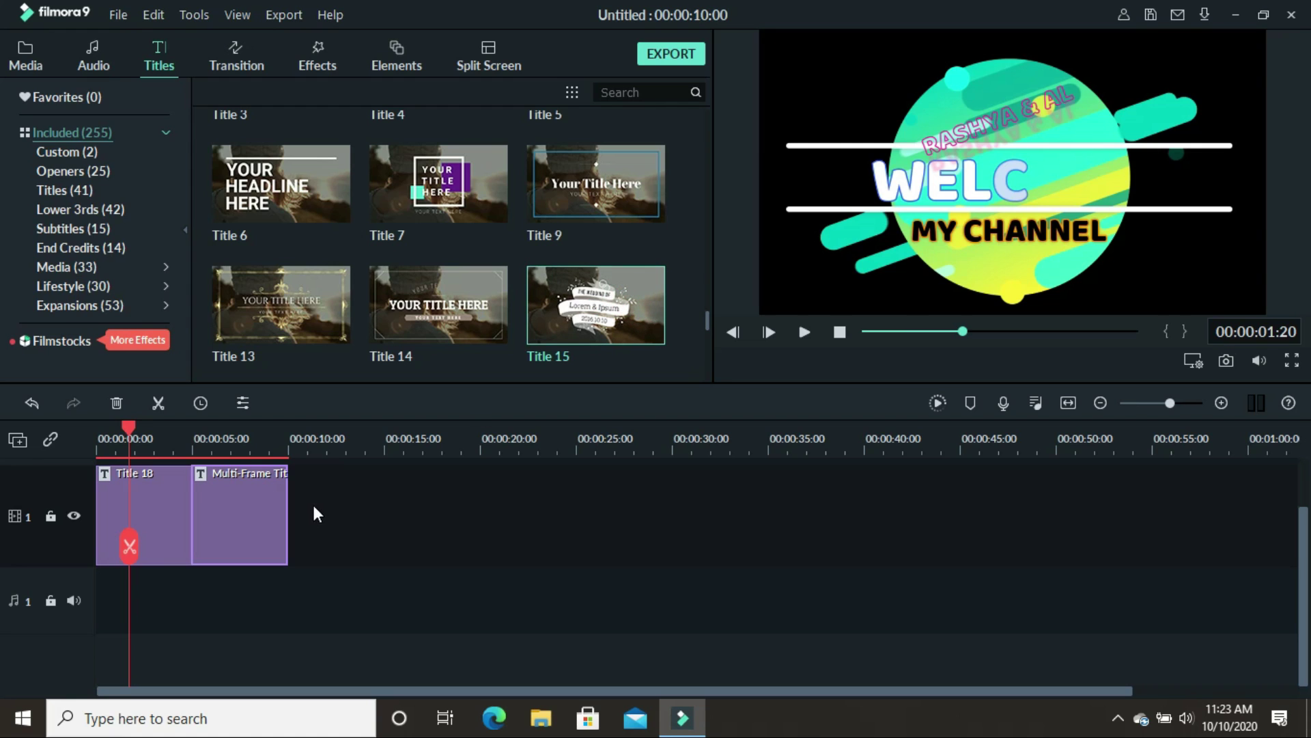
left_click_drag(614, 298, 297, 499)
double_click(340, 503)
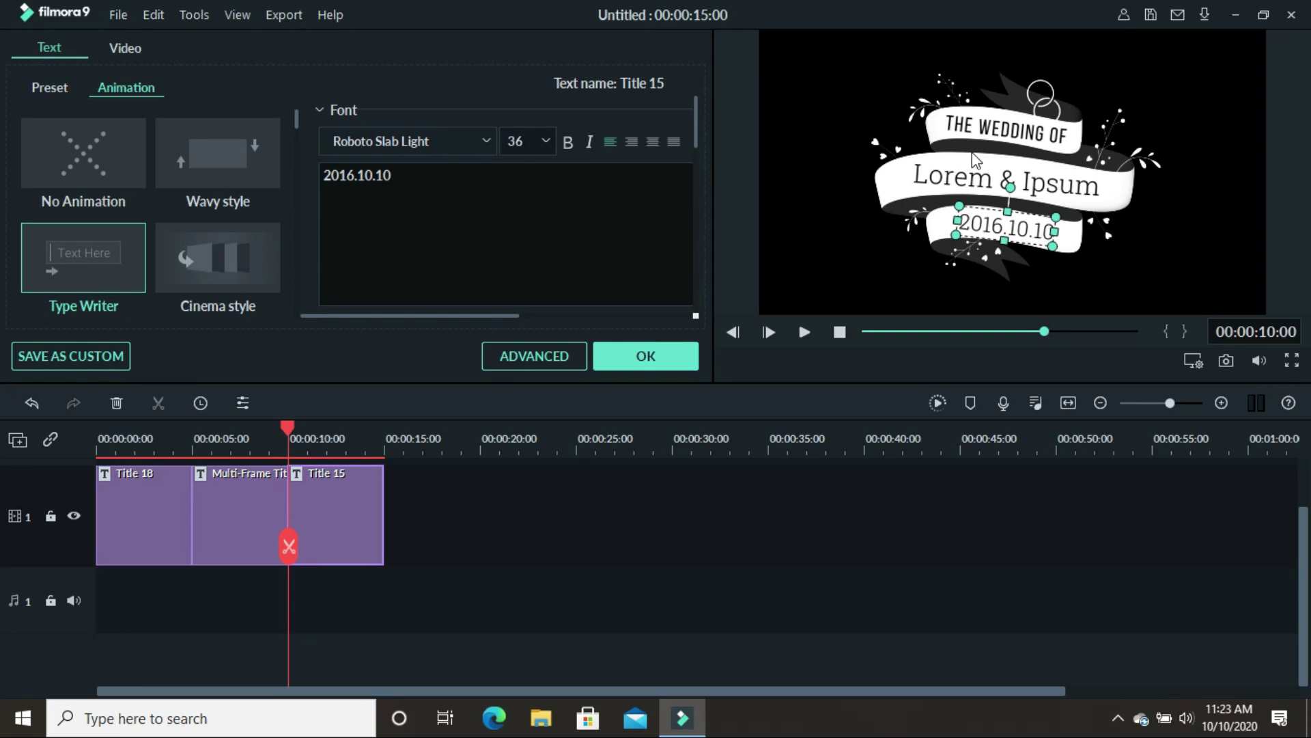
- Replace the THE WEDDING OF text on the upper ribbon of Title 15 with WELCOME
left_click(999, 135)
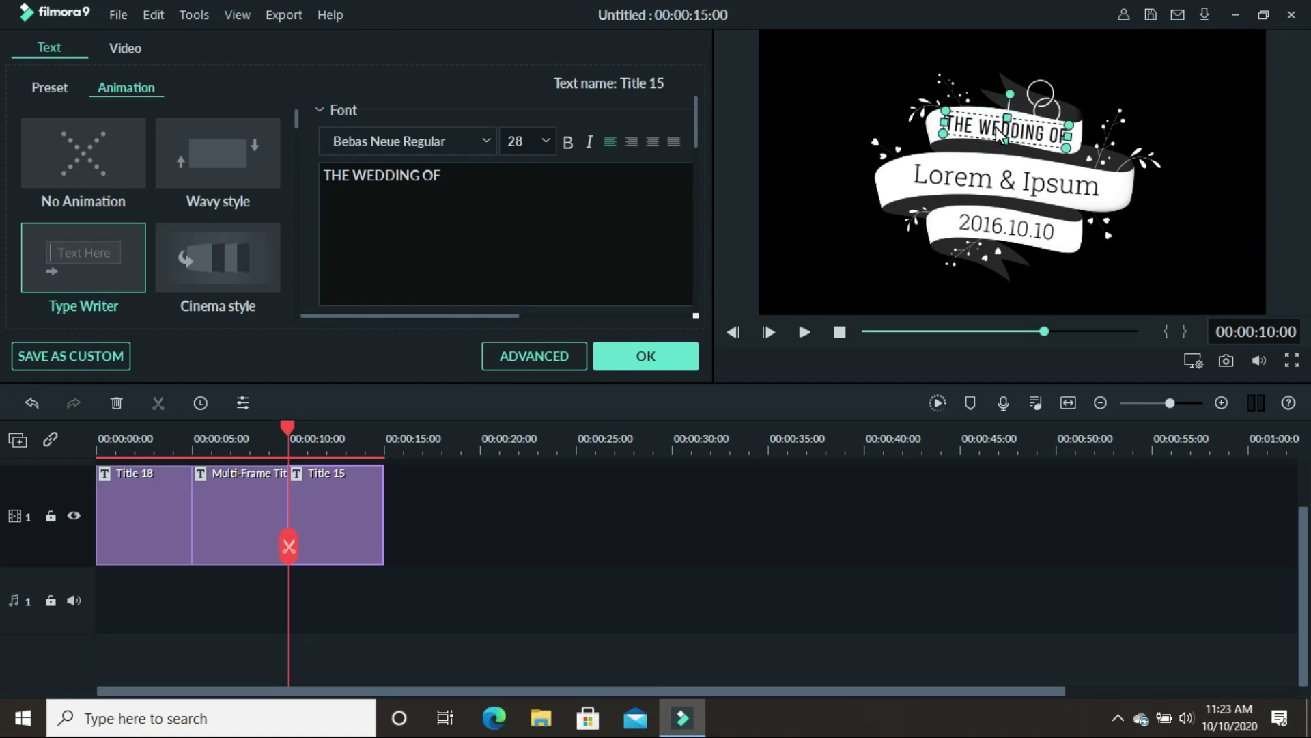
left_click(443, 179)
left_click_drag(445, 176, 300, 172)
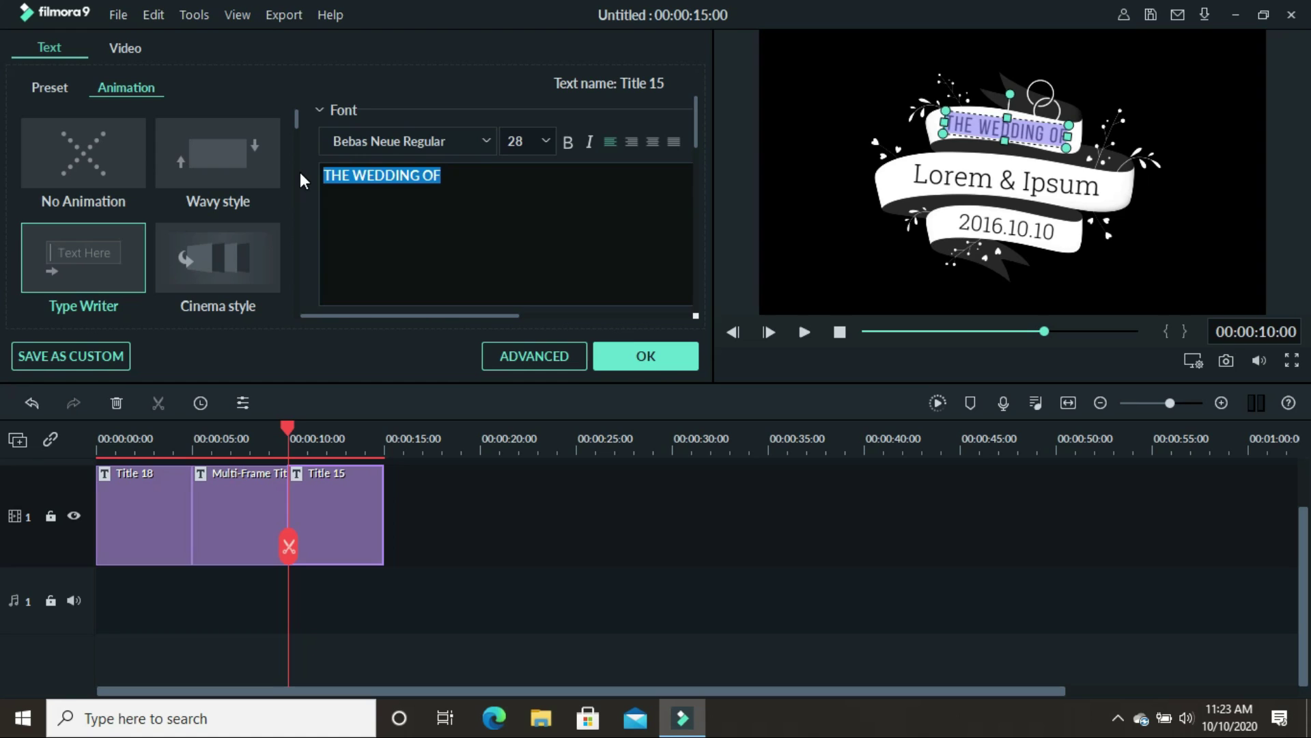
type("WE")
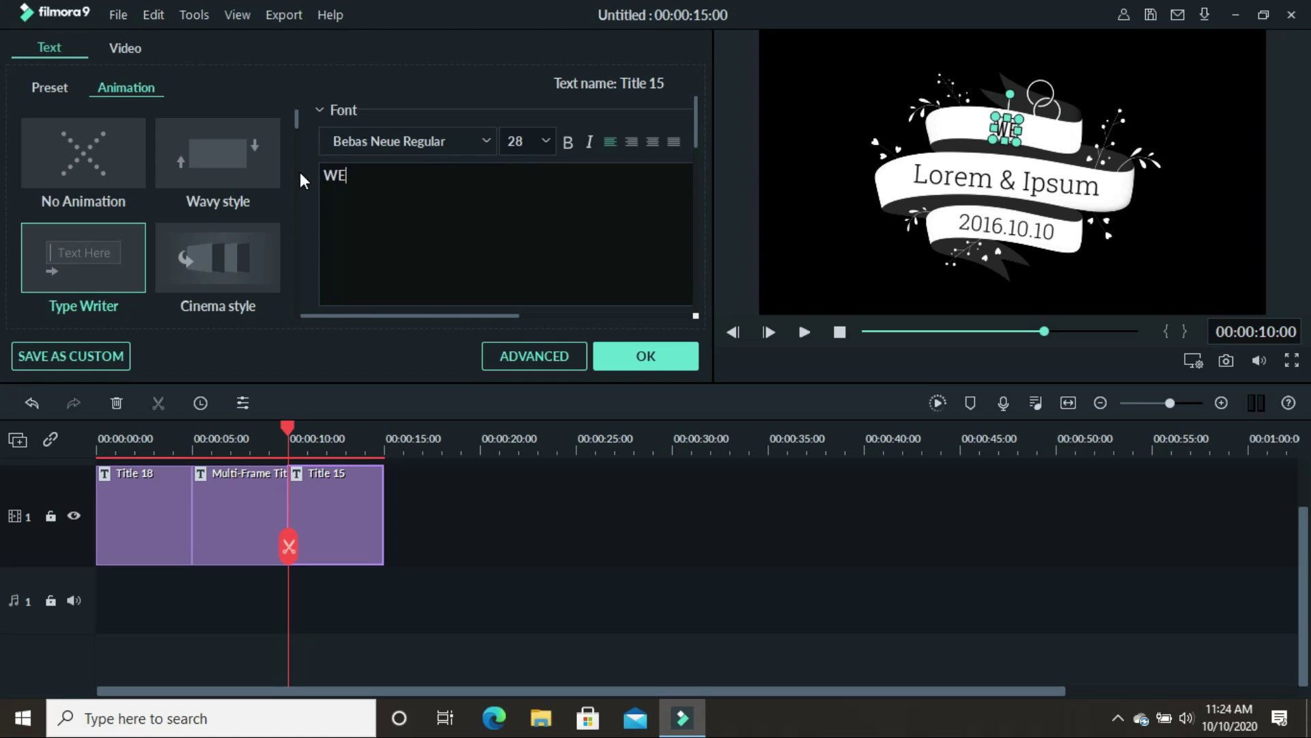
type("LCO")
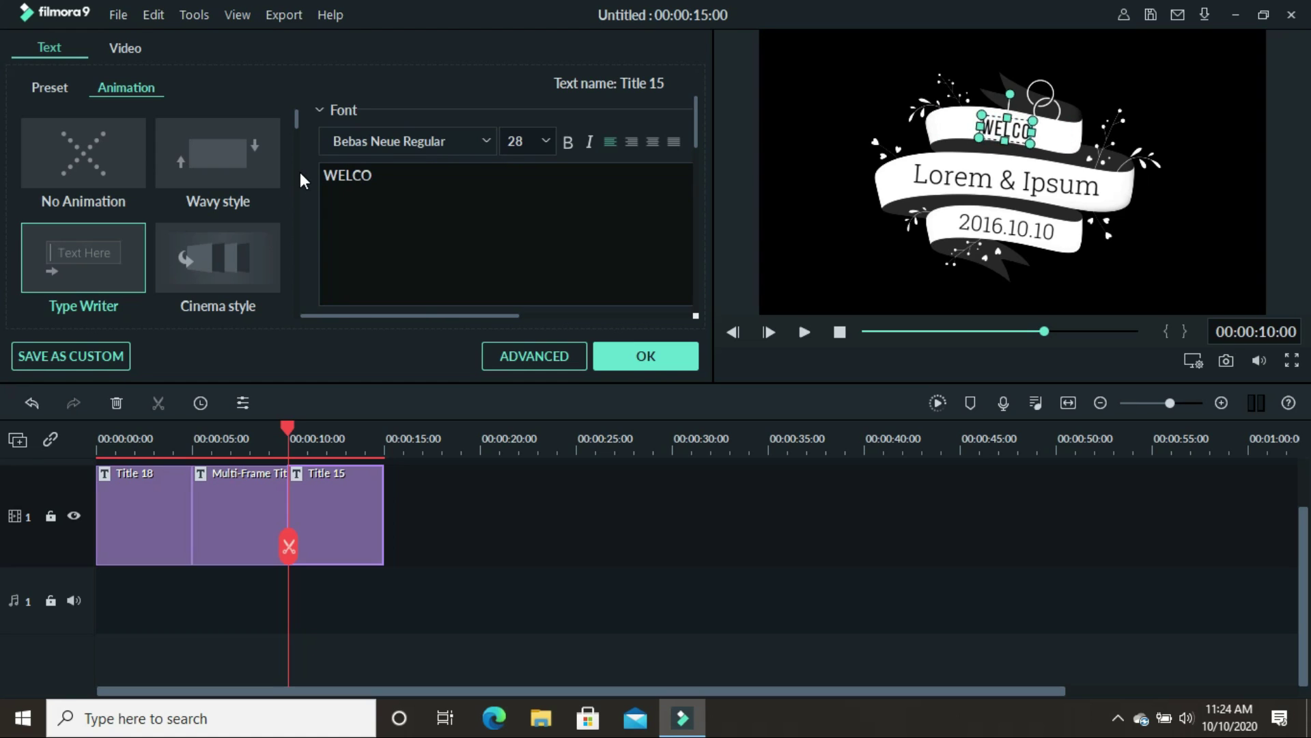
type("ME")
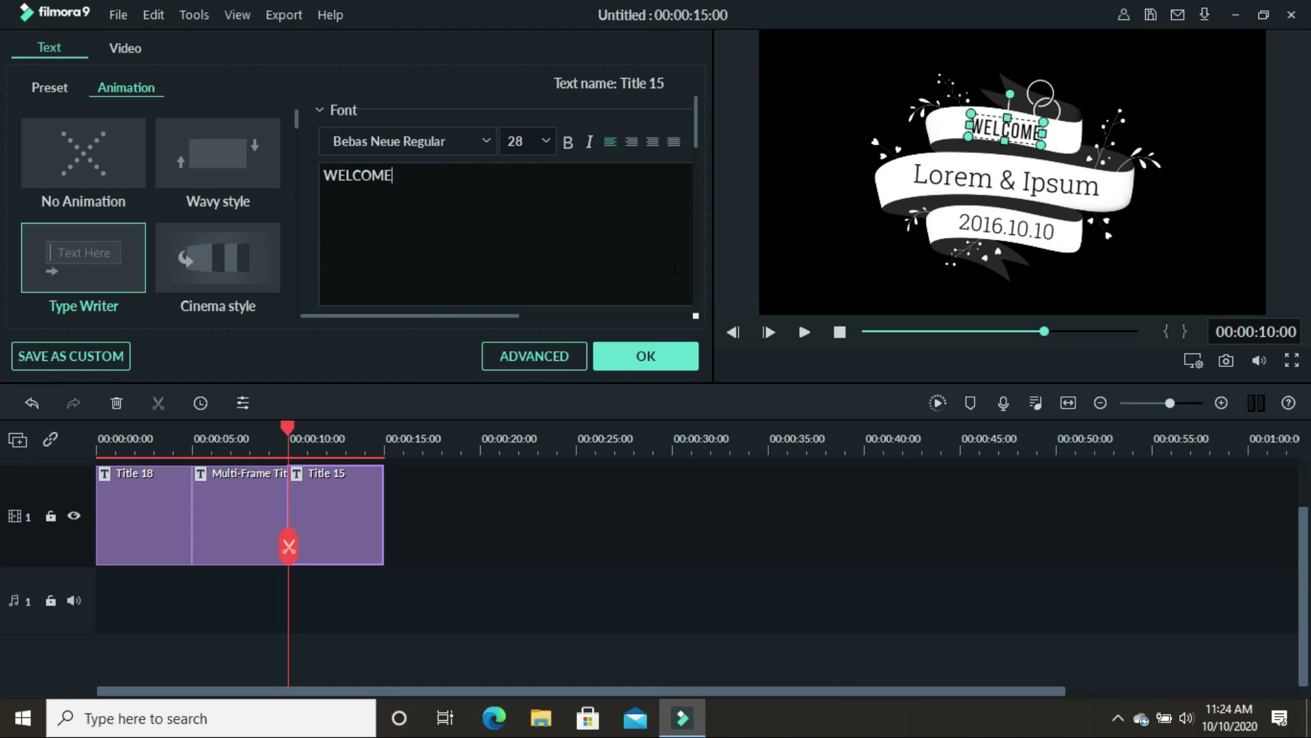
- Replace the Lorem & Ipsum text on the middle ribbon of Title 15 with the creators' names
left_click(1009, 182)
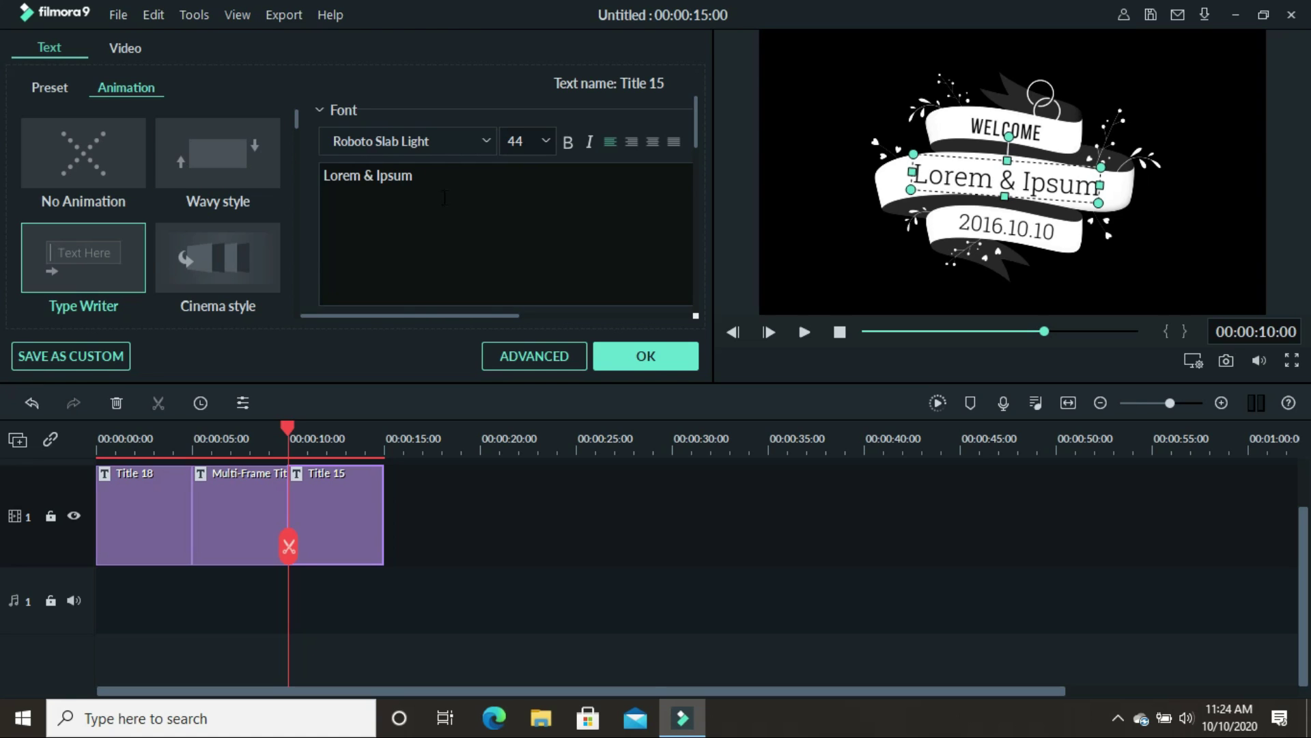
triple_click(420, 178)
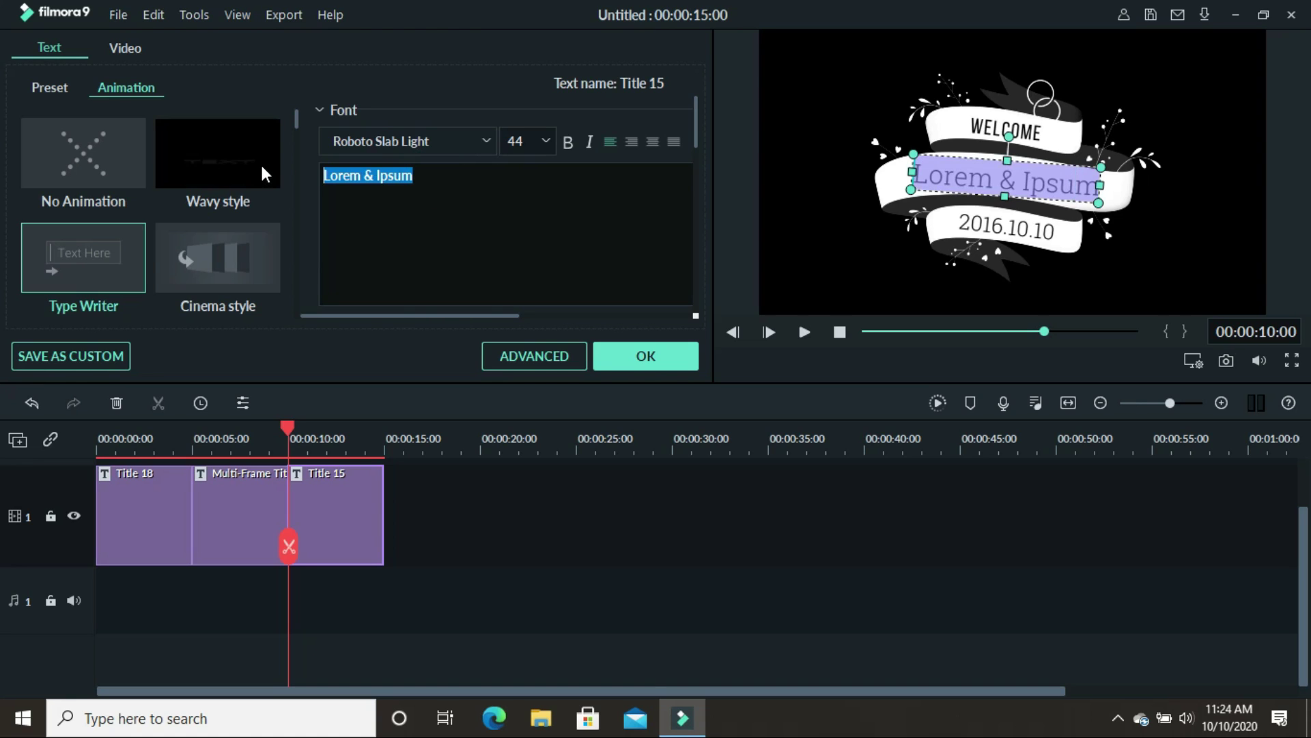
type("RAS")
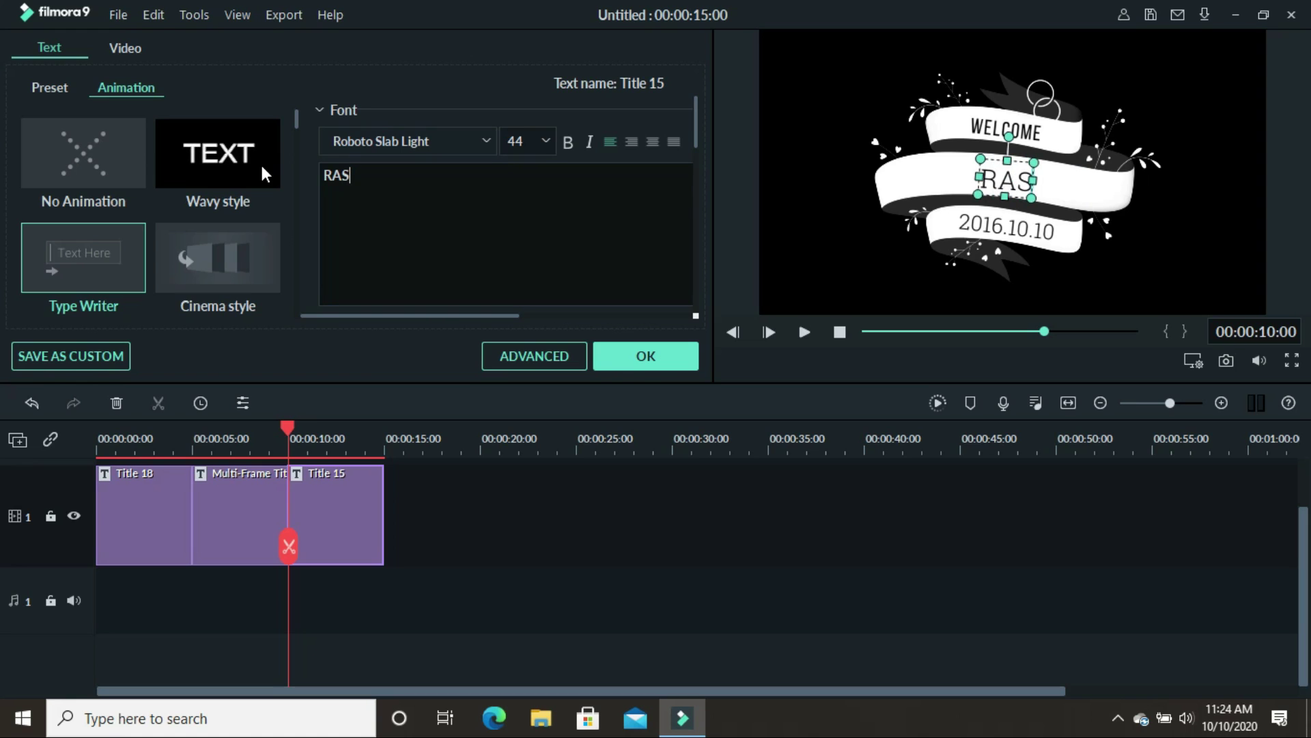
type("HYA")
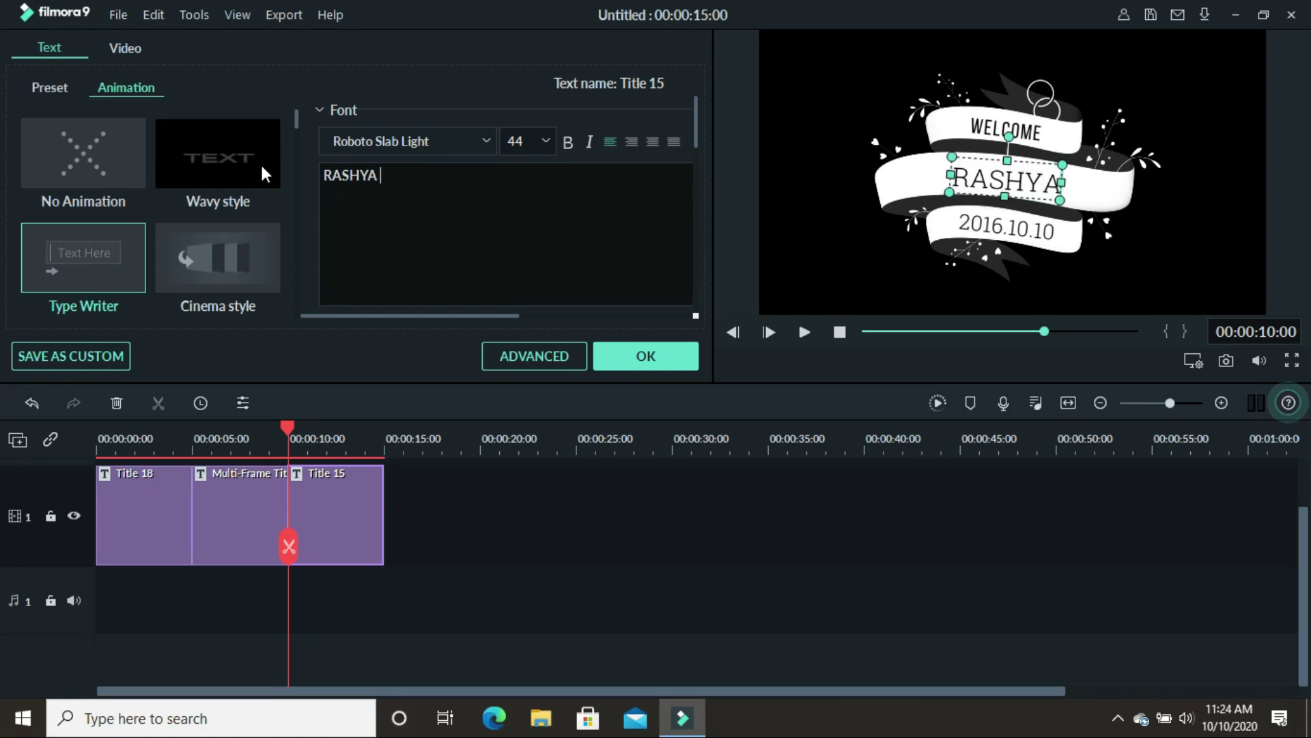
type(" &")
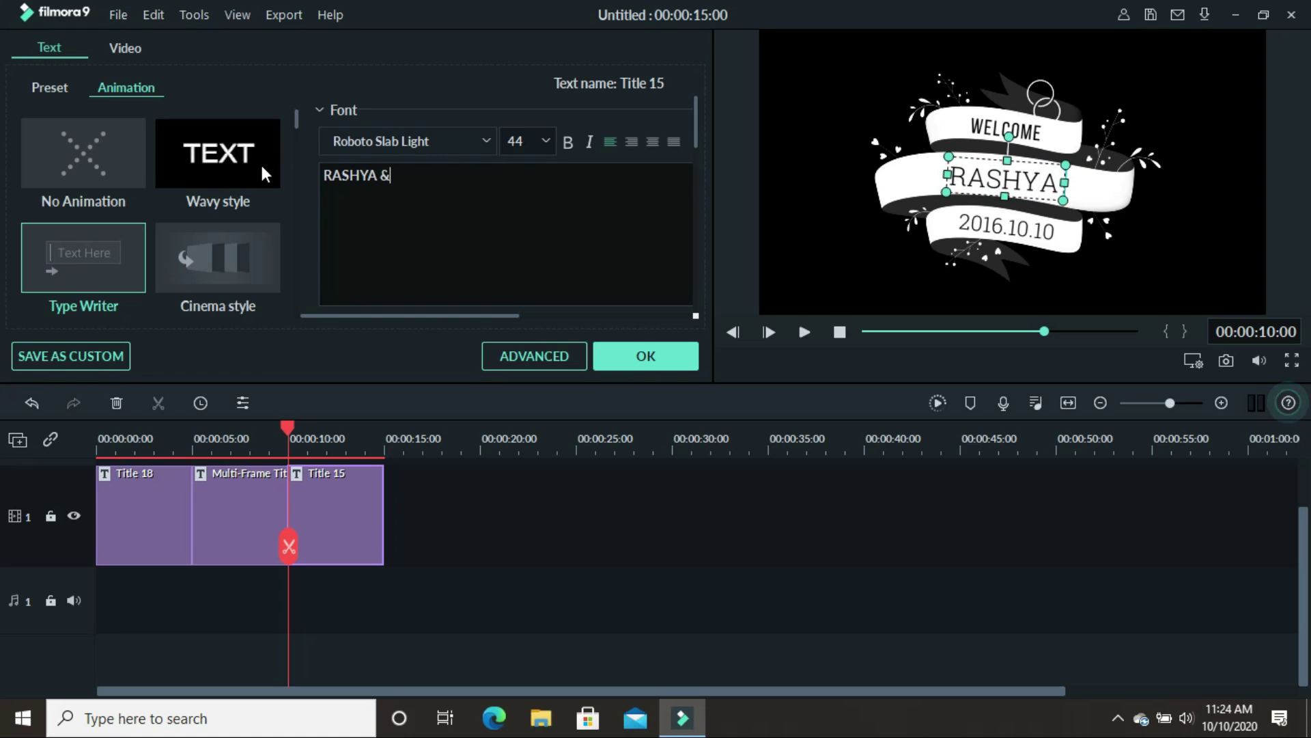
type(" A")
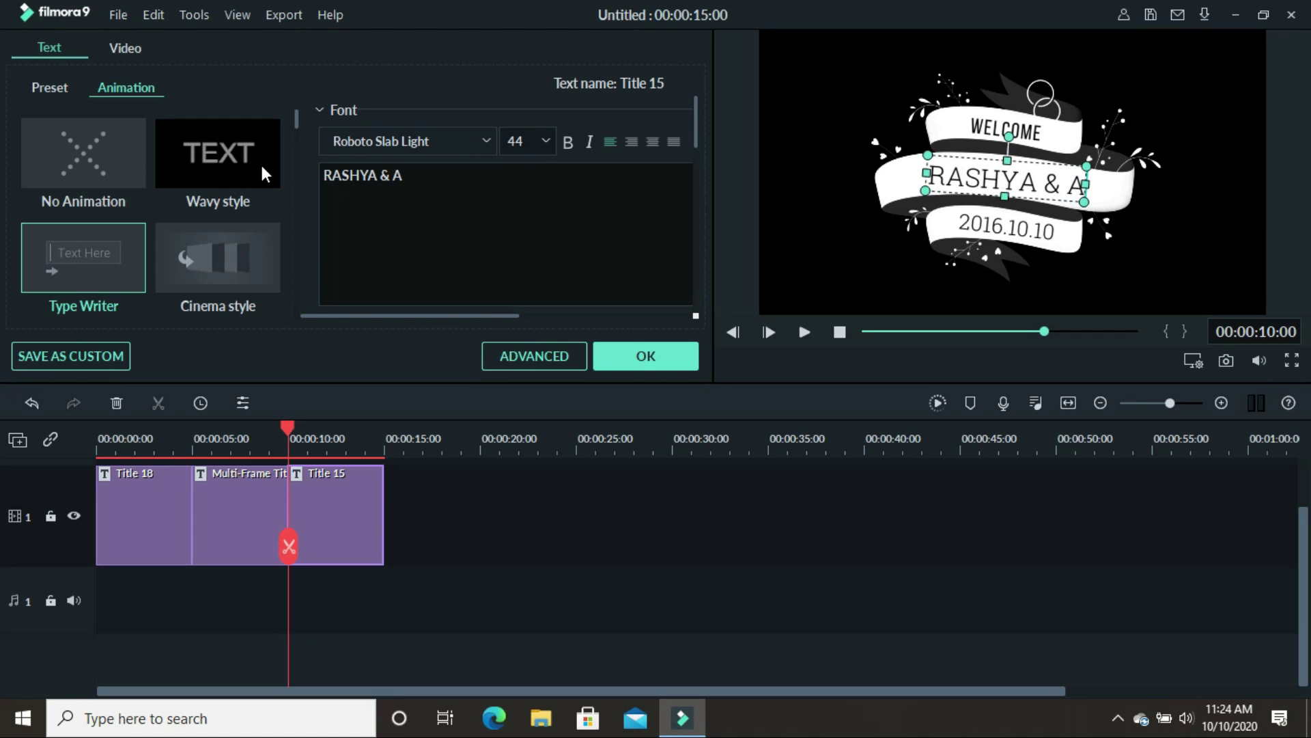
type("L")
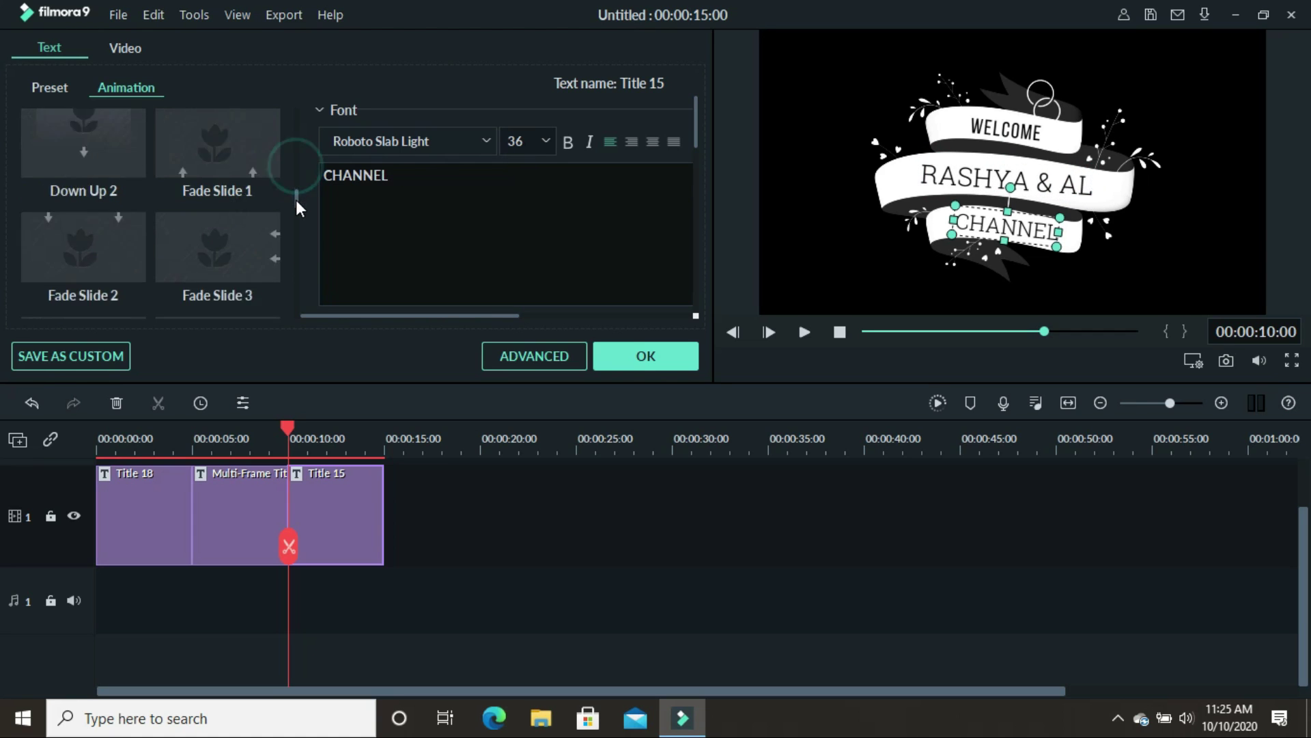
- Apply the Flip Up2 animation to the CHANNEL text of Title 15
scroll(297, 199, "down", 5)
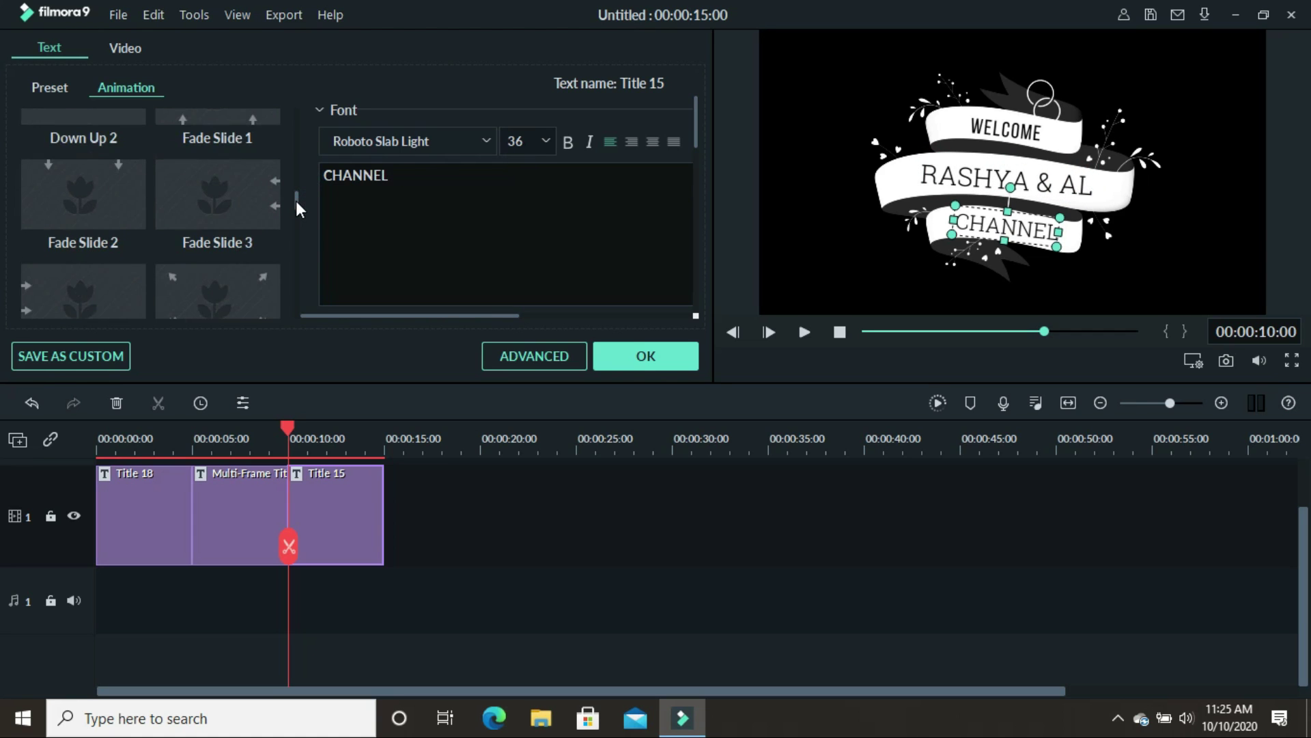
scroll(296, 211, "down", 2)
scroll(296, 215, "down", 3)
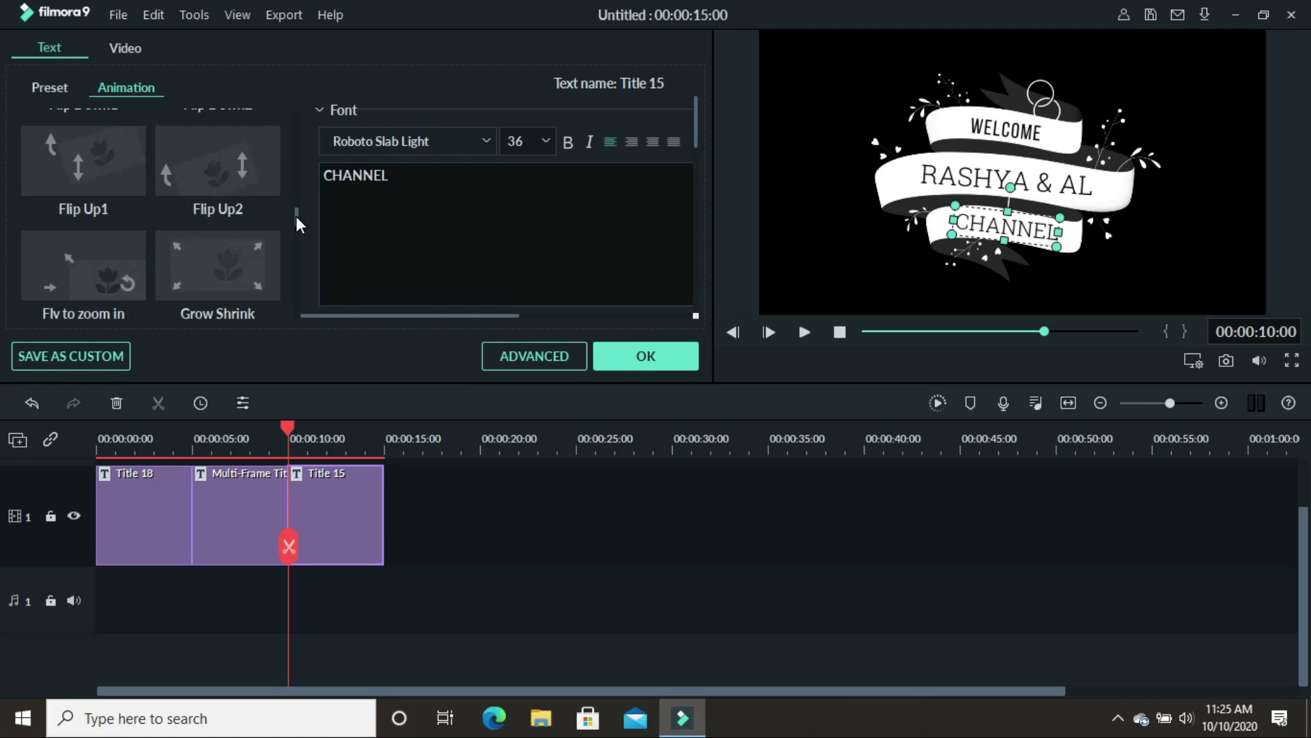
double_click(232, 161)
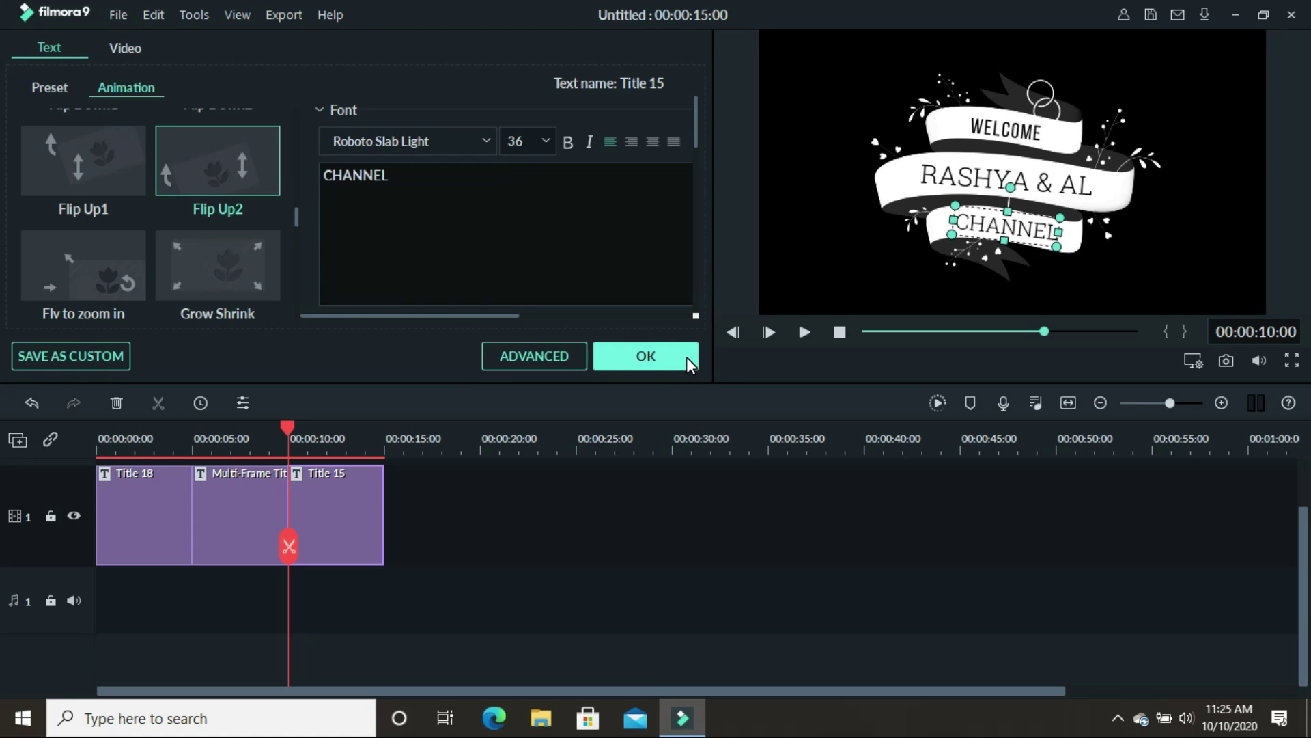
- Show the text style presets and reposition the creators' names on the middle ribbon of Title 15
left_click(54, 88)
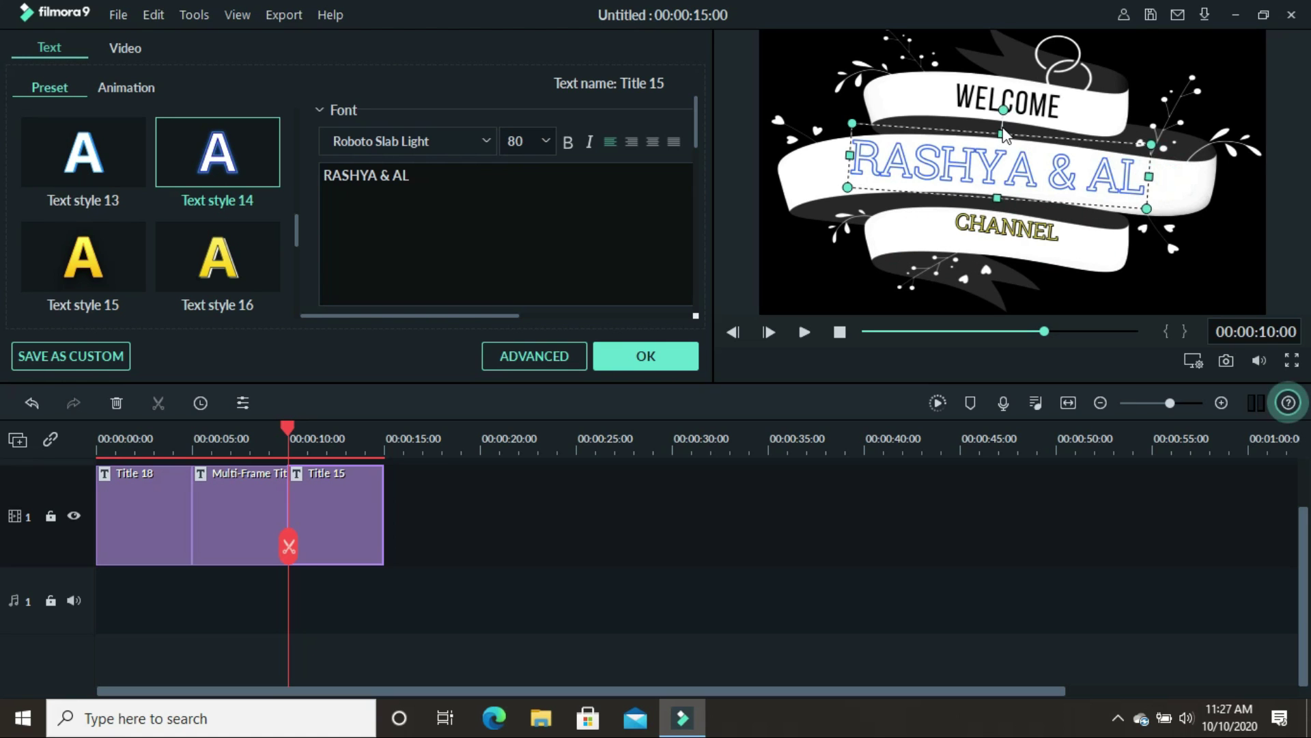
left_click_drag(1003, 133, 1000, 170)
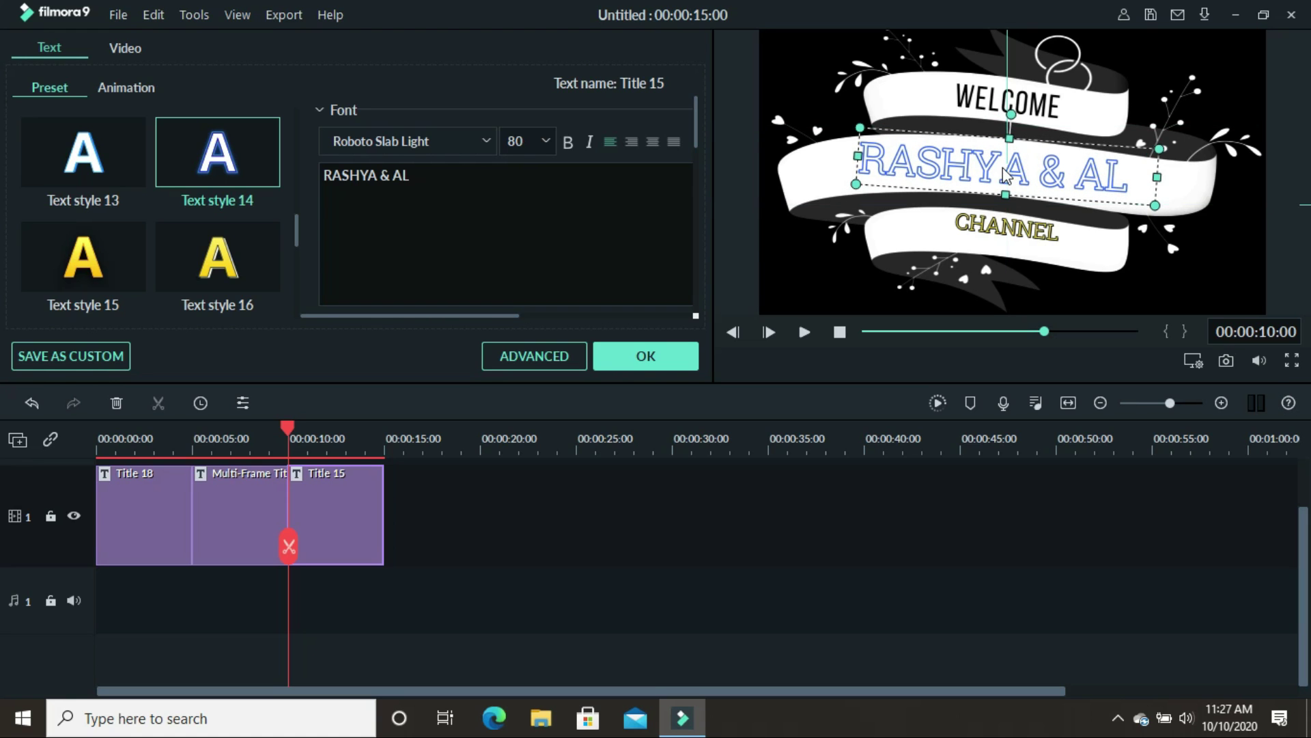
- Set the CHANNEL text to size 56, move it slightly down onto the lower ribbon and confirm the title changes
left_click(1003, 223)
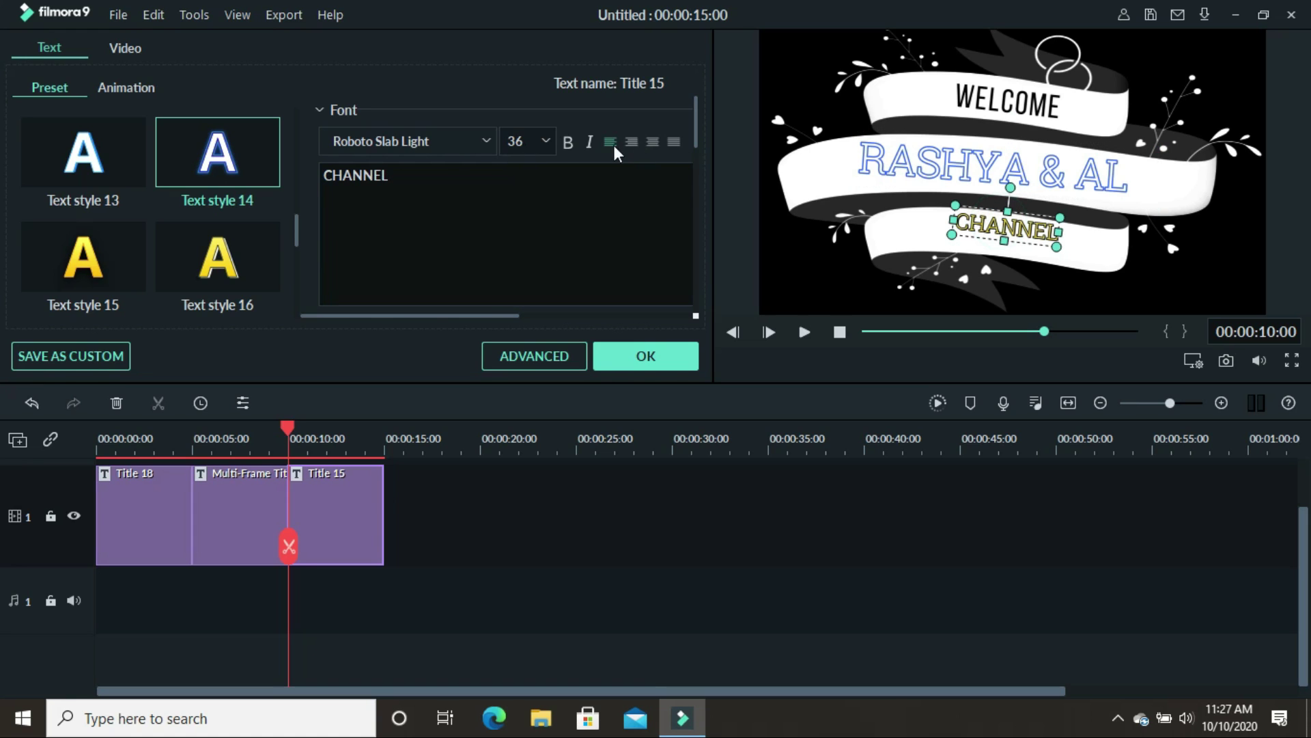
left_click(545, 140)
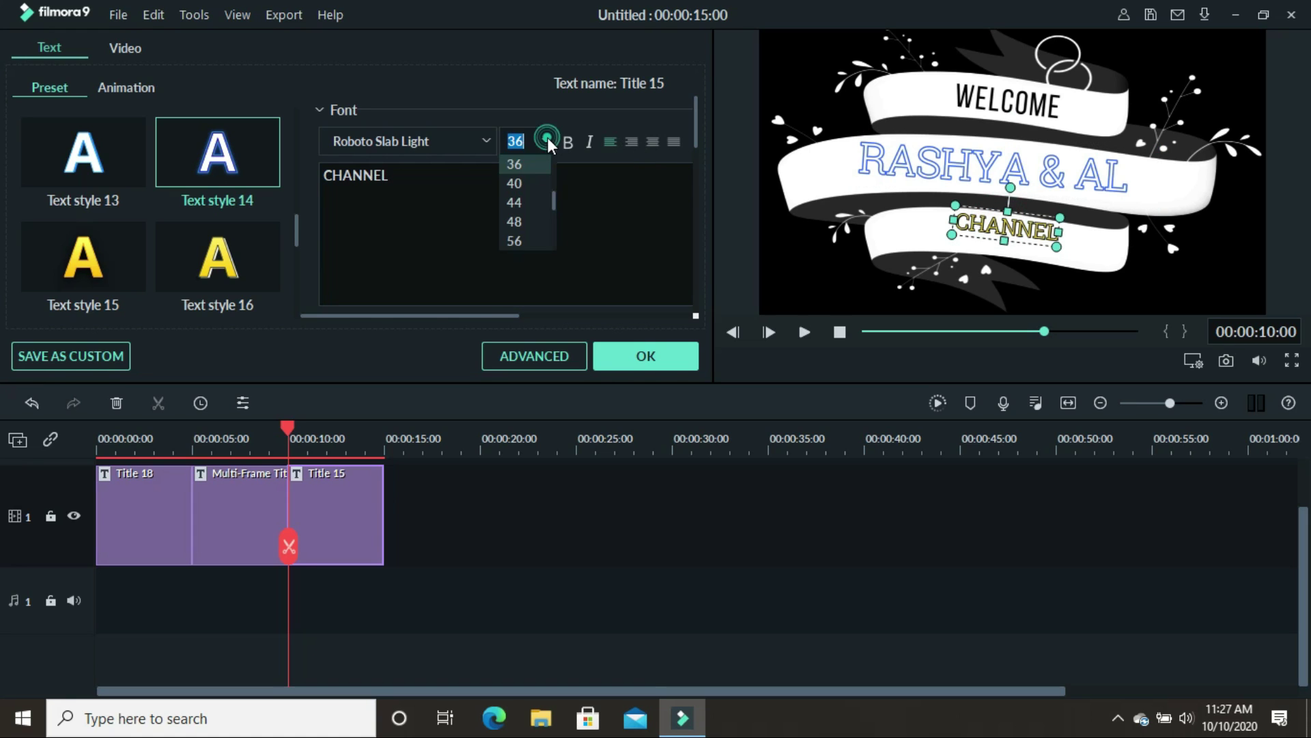
left_click(533, 240)
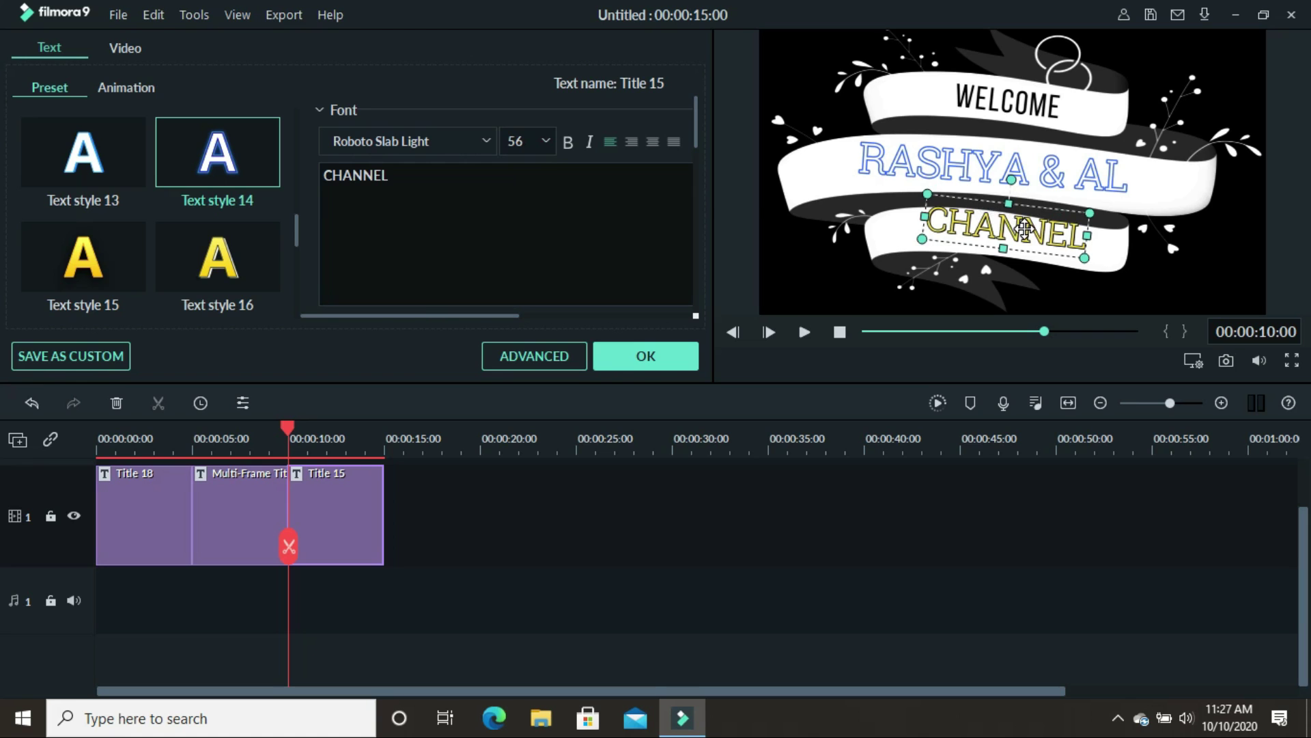
left_click_drag(1024, 230, 1028, 242)
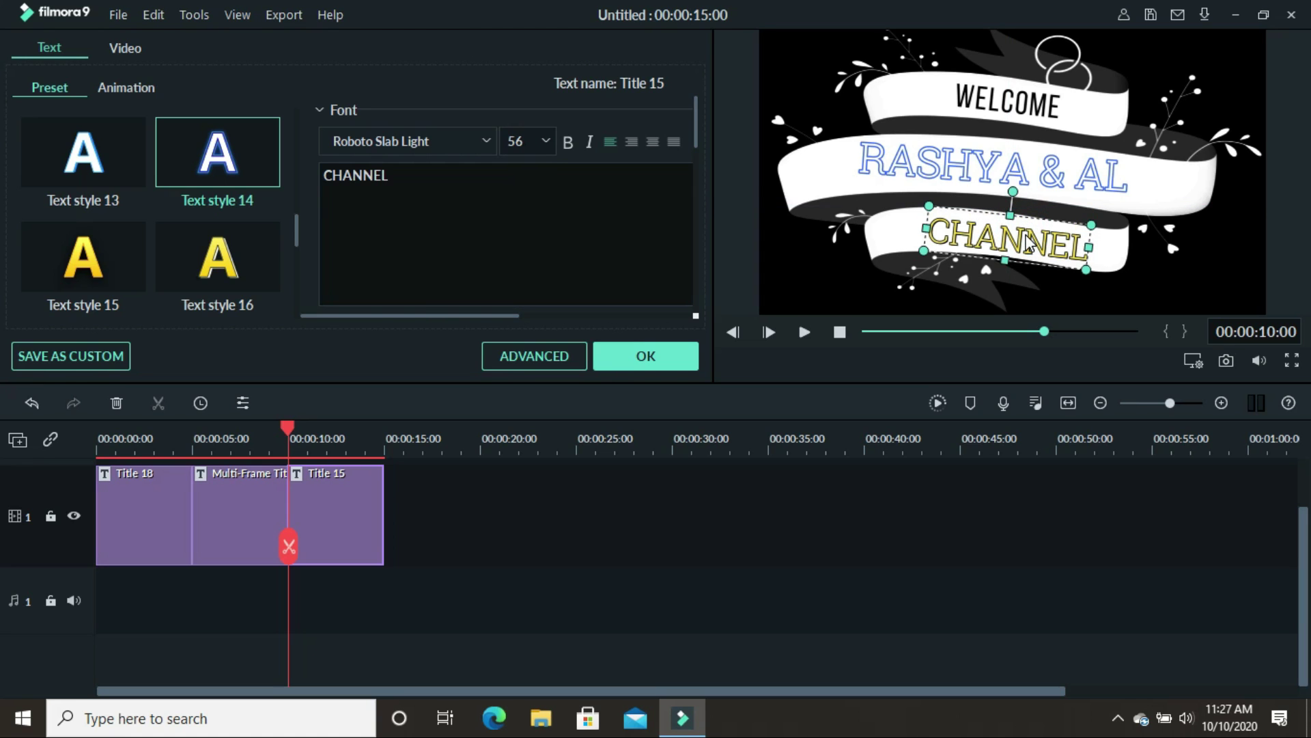
left_click(634, 355)
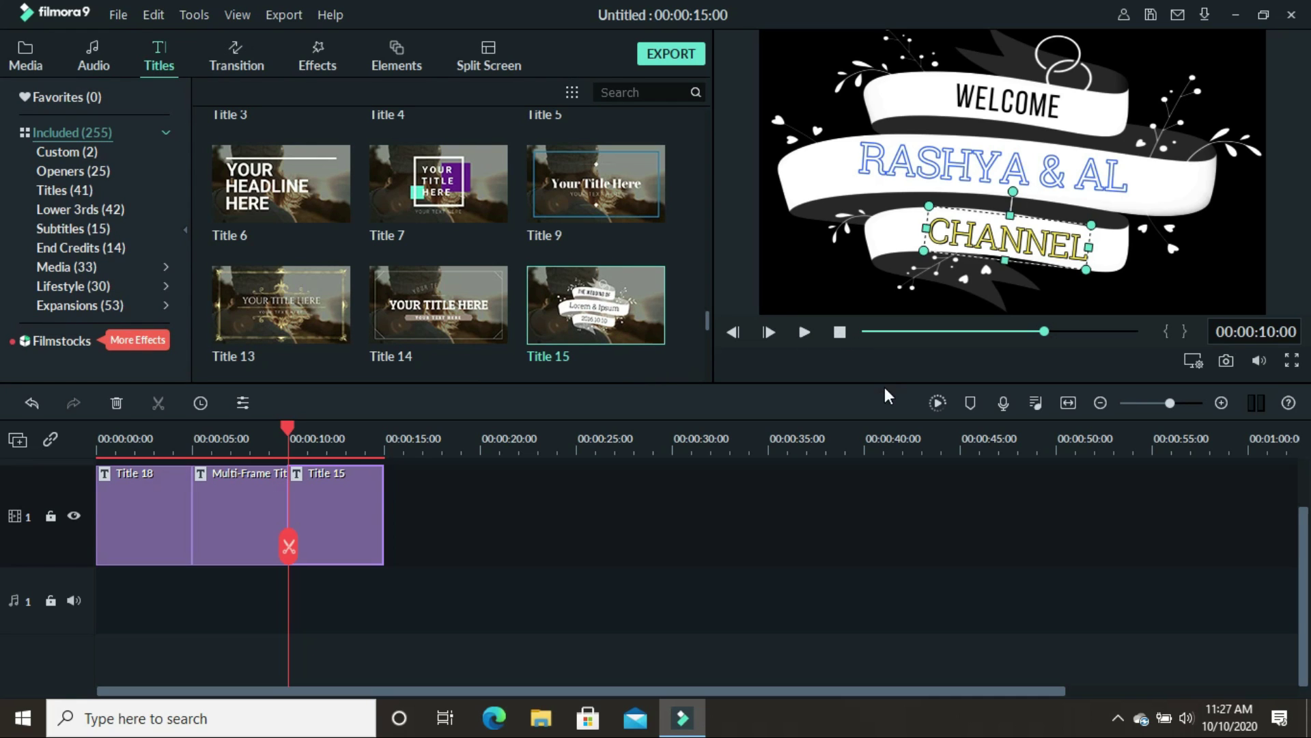
- Add the Title 24 template on a new track above the start of Title 15 and play back the timeline
scroll(626, 310, "down", 2)
left_click_drag(626, 310, 304, 493)
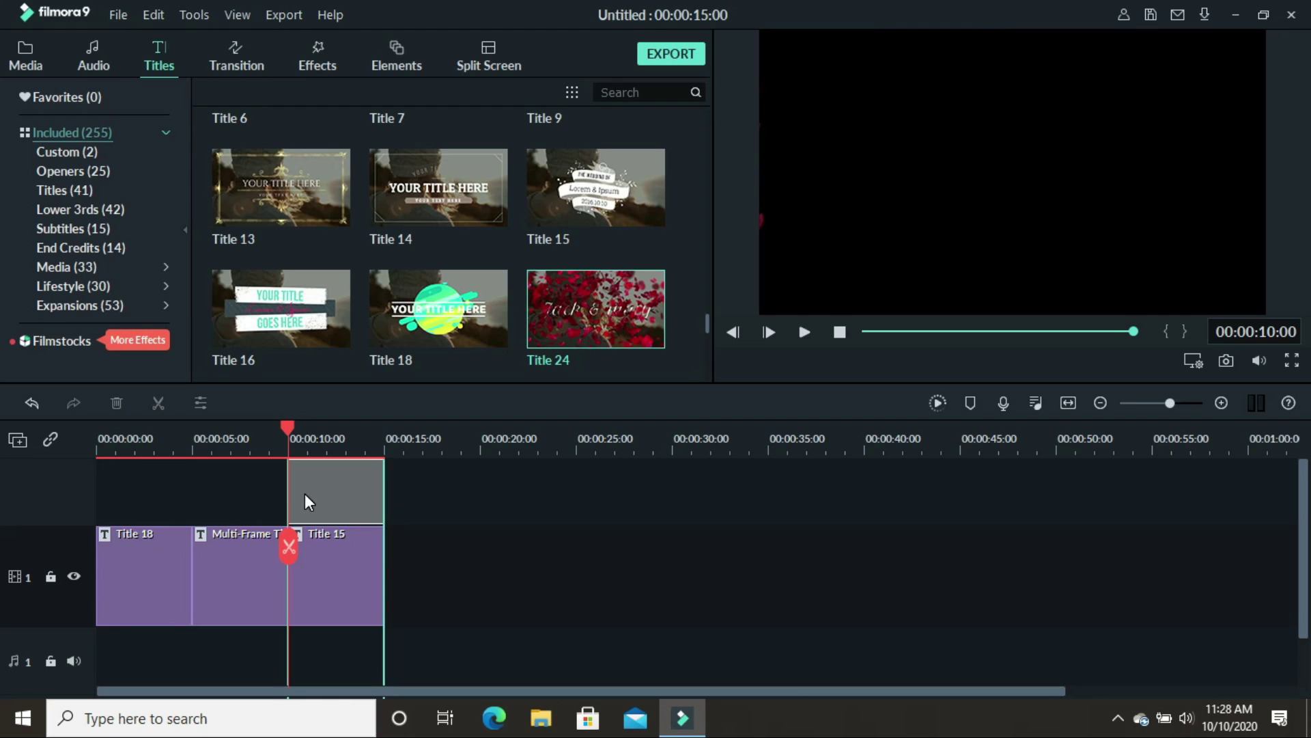
left_click(806, 331)
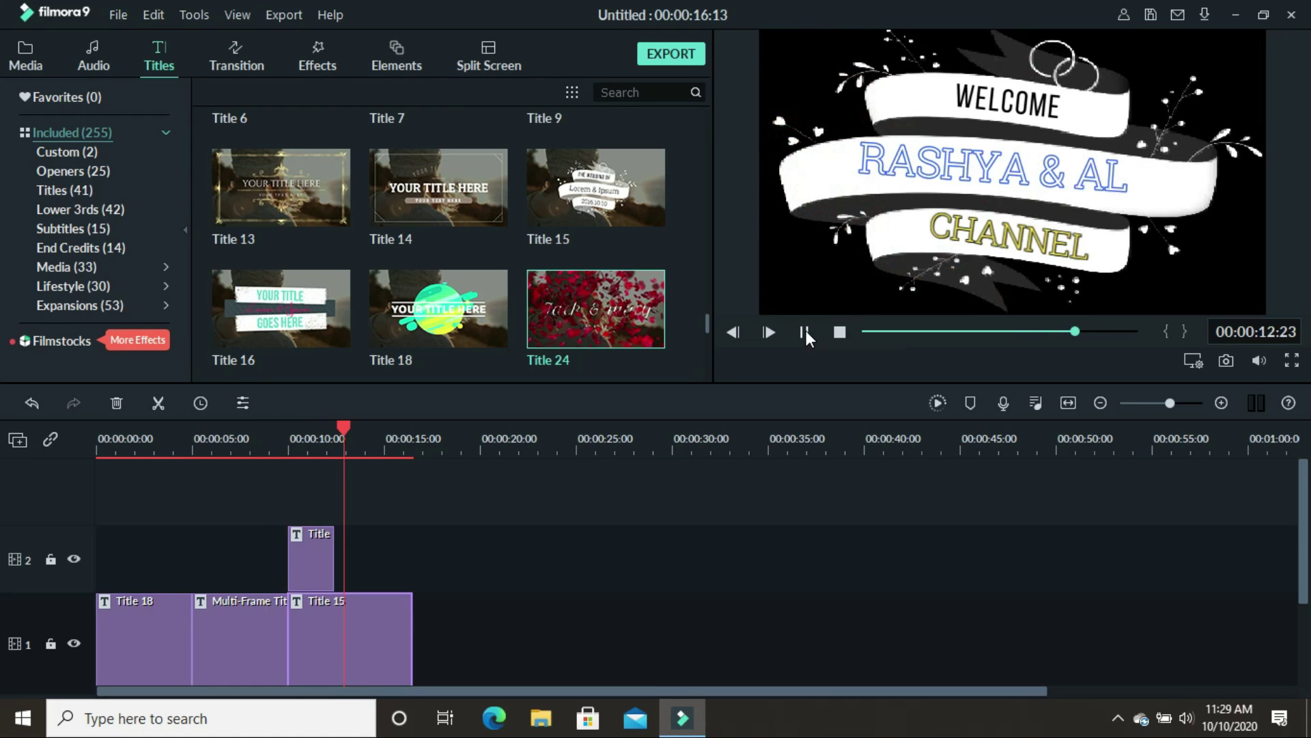
left_click(806, 331)
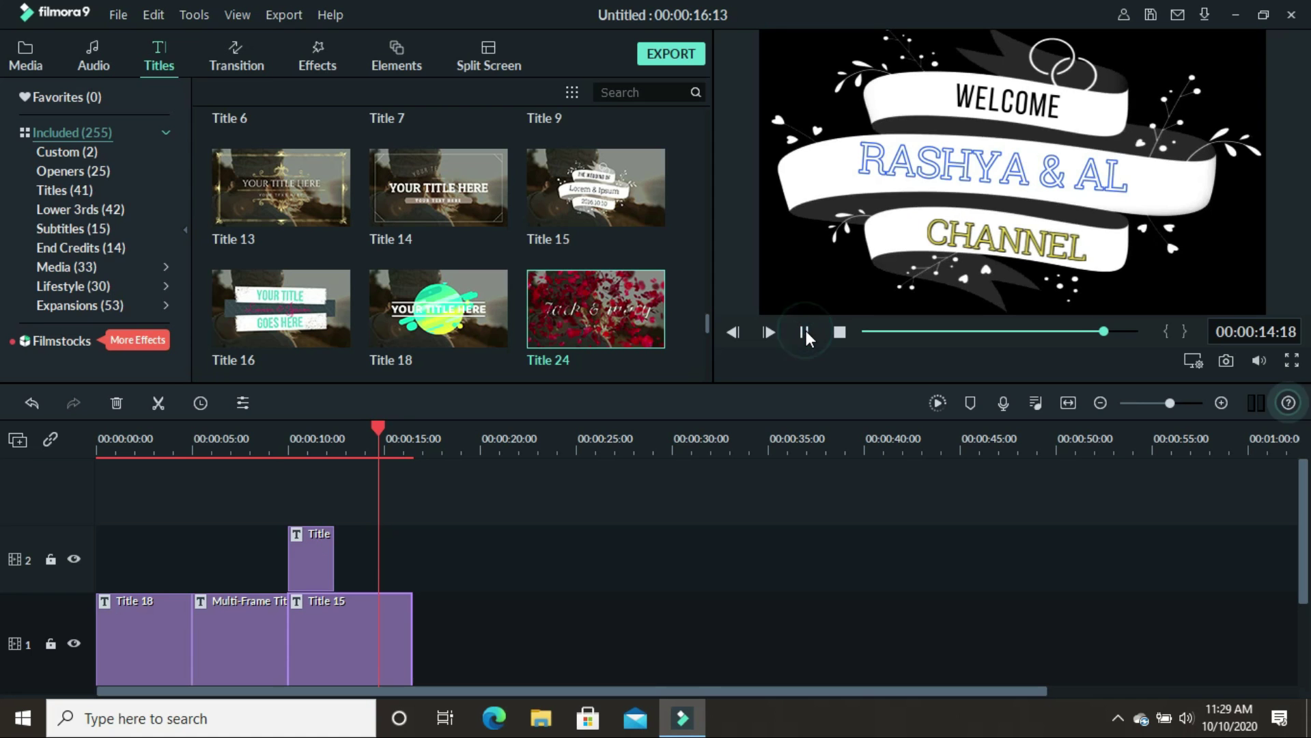